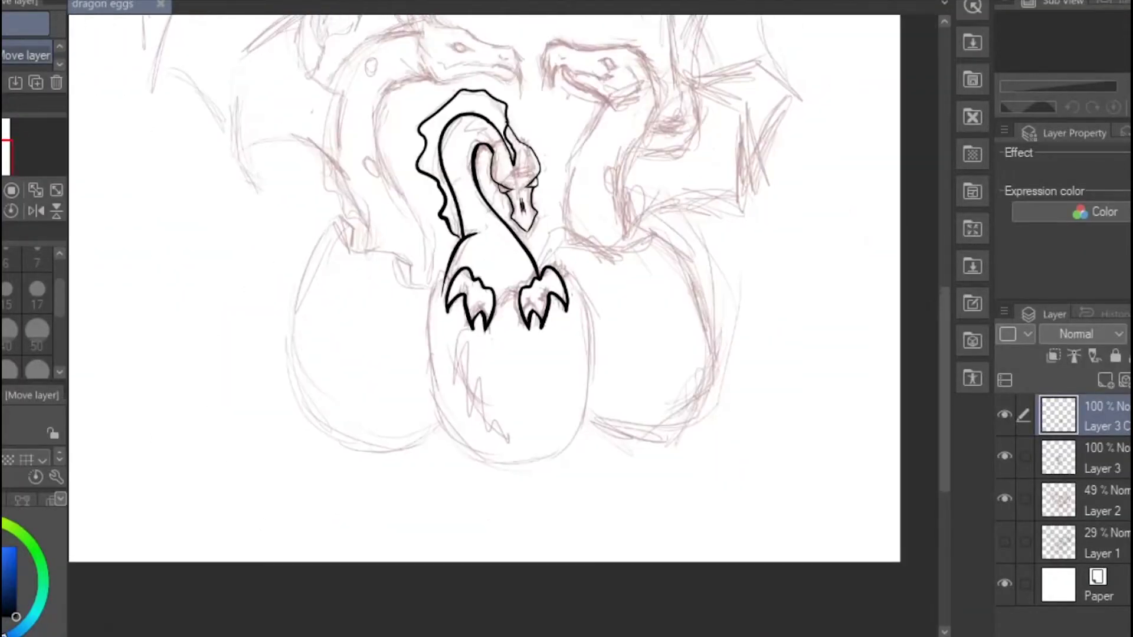
Ink the central egg's outline with the G-pen, including the jagged shell edge between and beside the claws.
scroll(620, 342, up, 1)
key(p)
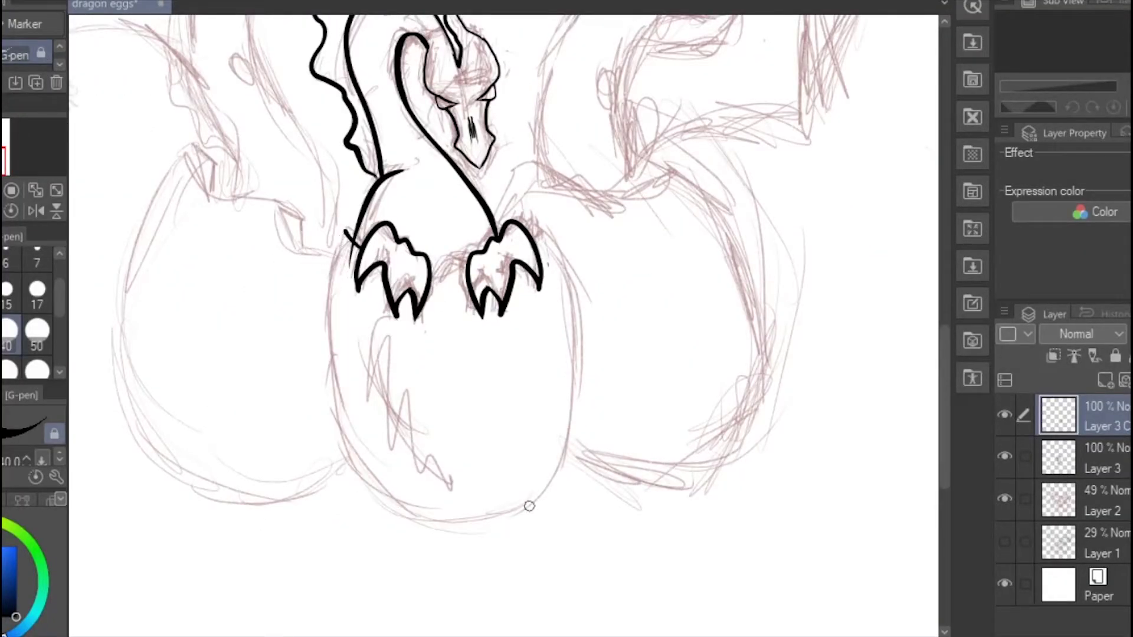
mouse_move(345, 231)
mouse_down()
mouse_move(537, 494)
mouse_move(560, 251)
mouse_up()
key(ctrl+z)
mouse_move(335, 266)
mouse_down()
mouse_move(565, 413)
mouse_move(548, 241)
mouse_up()
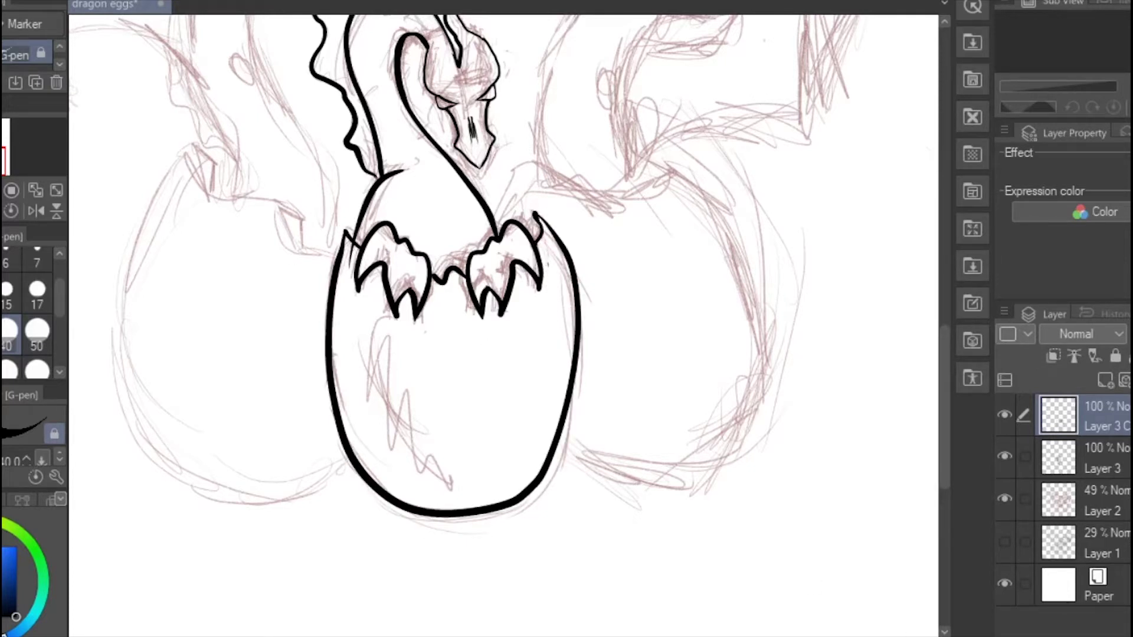
key(e)
scroll(575, 458, up, 2)
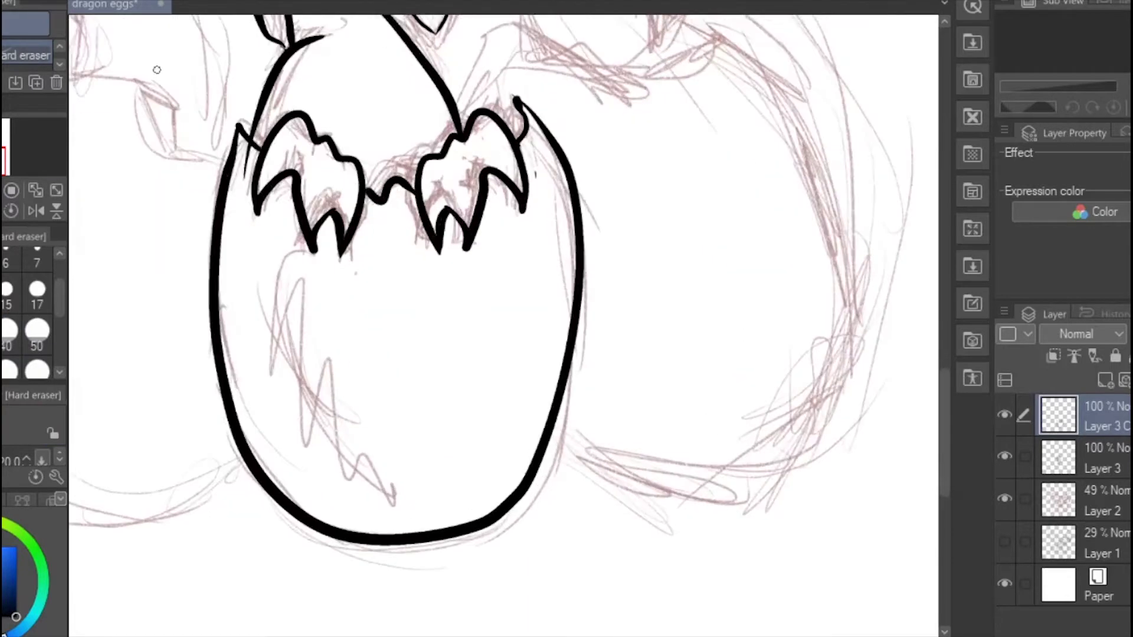
Merge the copy of Layer 3 down into Layer 3.
click(1109, 459)
scroll(736, 560, down, 3)
click(1104, 416)
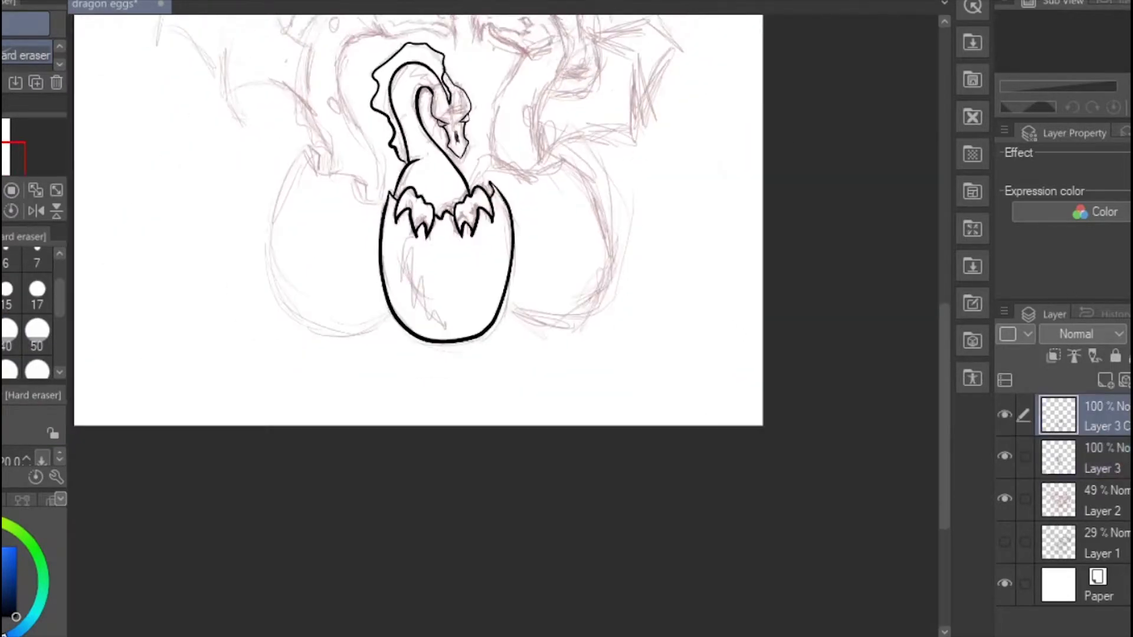
key(ctrl+e)
scroll(320, 249, up, 2)
scroll(319, 249, up, 1)
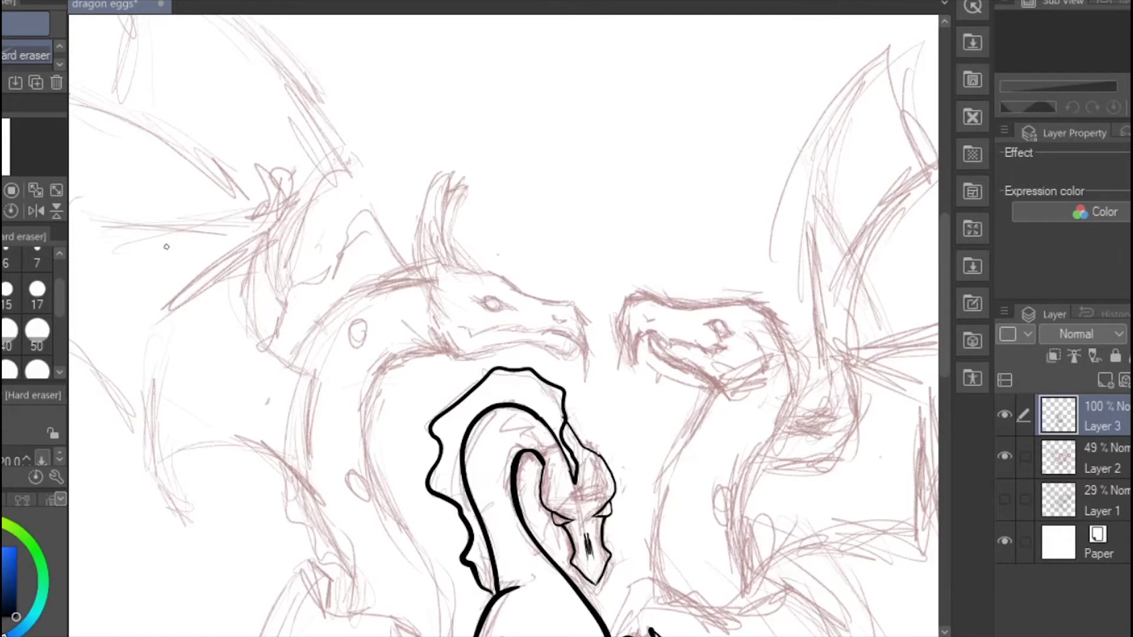
Set the opacity of the Layer 2 sketch to 51% and check the line art with the sketch hidden.
click(1103, 459)
key(ctrl+minus)
click(1002, 457)
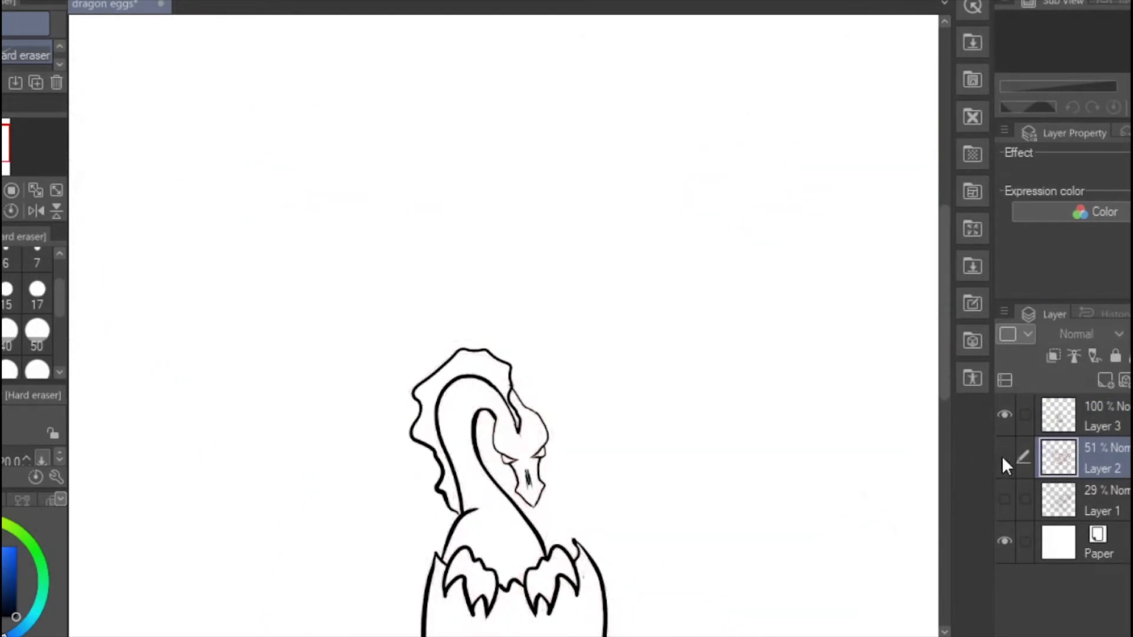
click(1003, 457)
On Layer 3, fill in the small gaps along the central egg's cracked edge beside and between the claws.
scroll(600, 564, up, 2)
key(p)
click(1103, 416)
drag(540, 511, 547, 548)
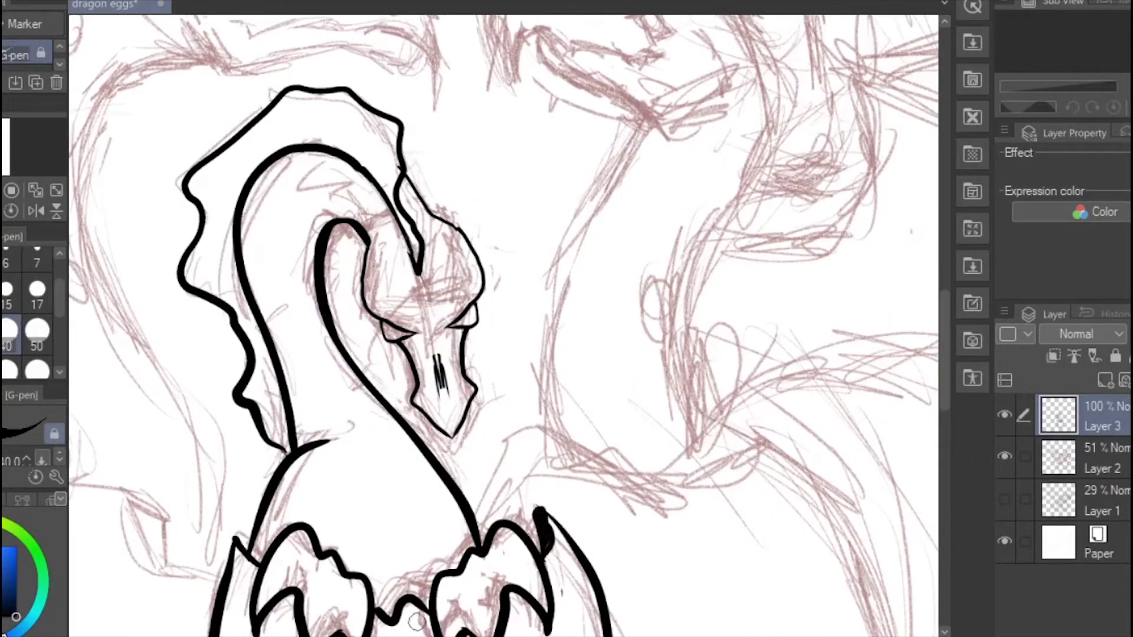
scroll(485, 570, down, 3)
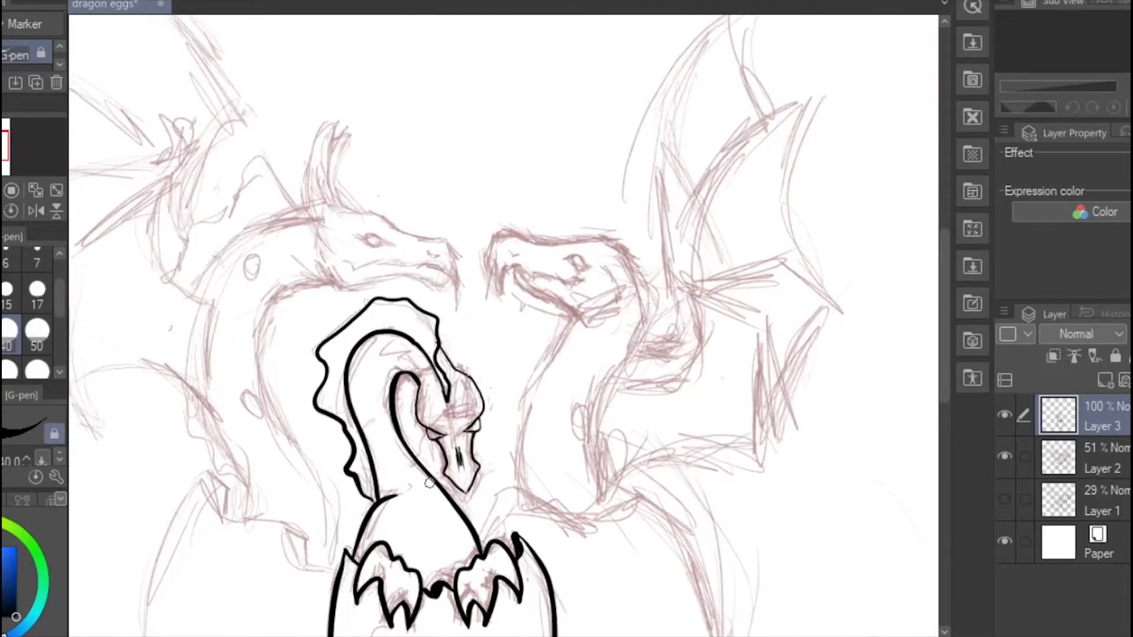
Ink the left dragon's lower jaw, horn front, forehead and snout profile with a size 25 G-pen.
scroll(373, 212, up, 2)
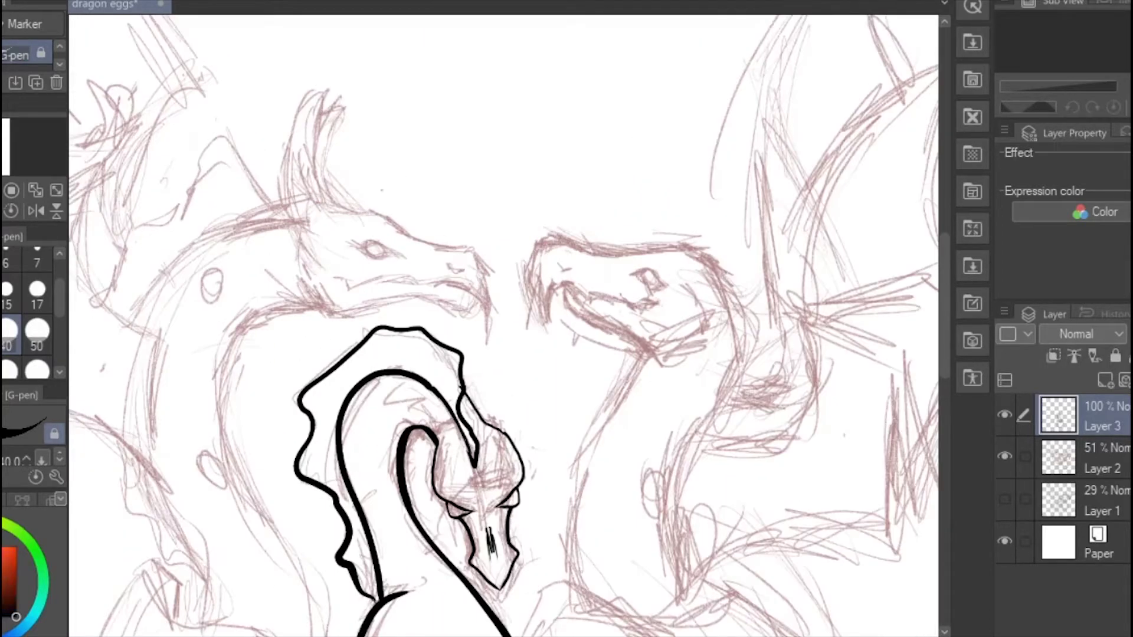
mouse_move(301, 277)
mouse_down()
mouse_move(363, 314)
mouse_move(475, 302)
mouse_up()
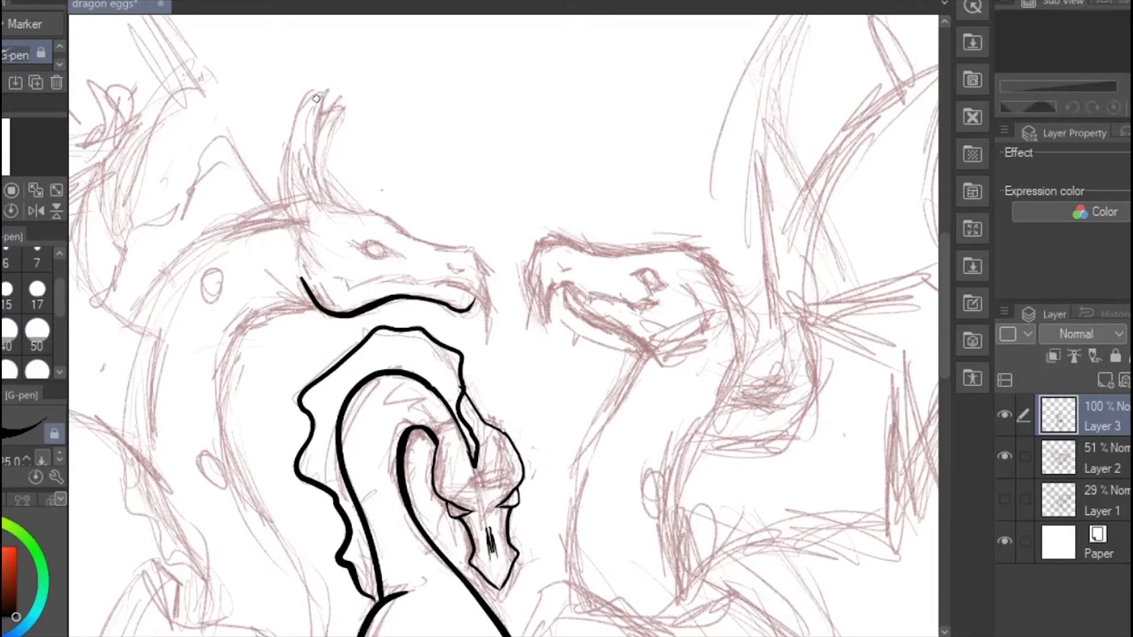
key(ctrl+z)
drag(326, 92, 390, 197)
key(ctrl+z)
mouse_move(326, 92)
mouse_down()
mouse_move(363, 220)
mouse_move(481, 260)
mouse_move(479, 367)
mouse_up()
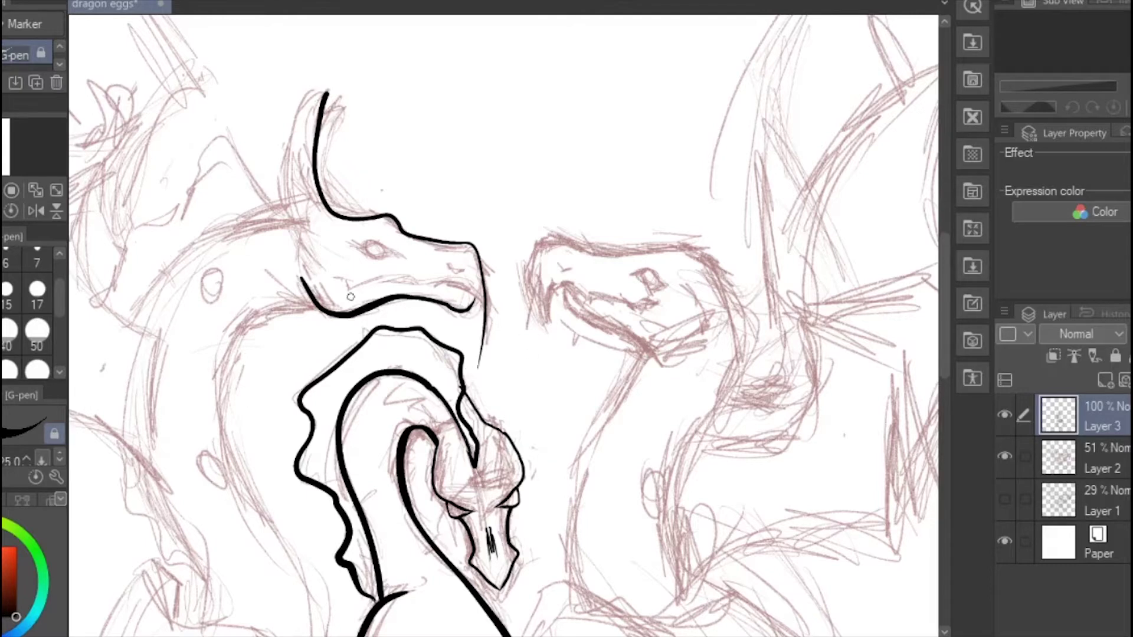
Ink the left dragon's wavy mouth line and erase the overshooting stroke below its beak tip.
scroll(481, 360, up, 2)
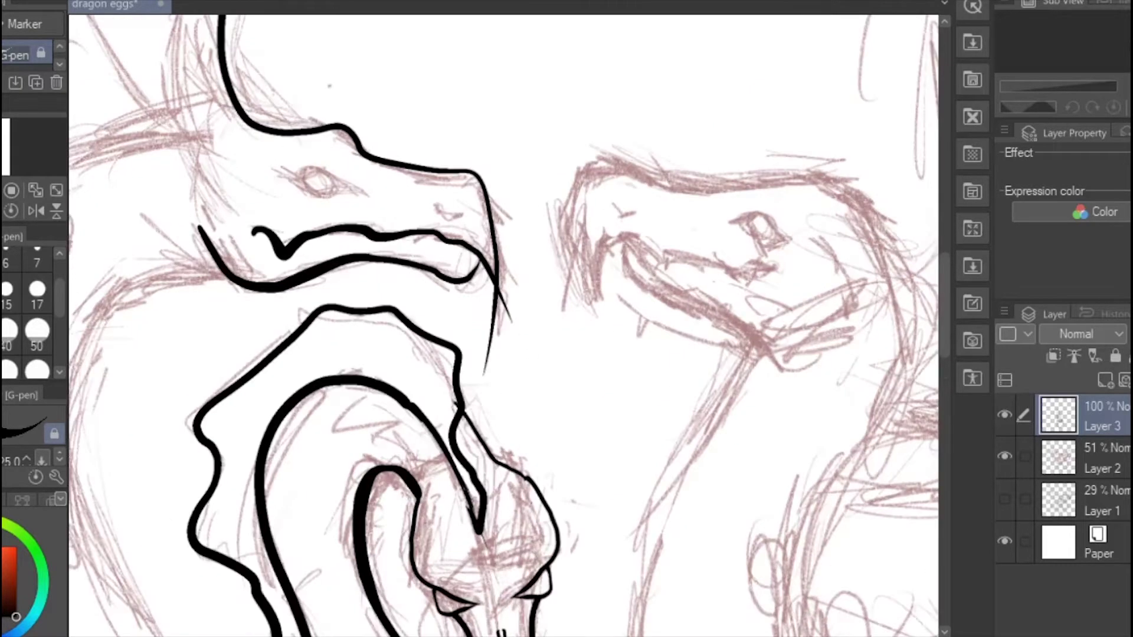
key(e)
drag(500, 354, 499, 302)
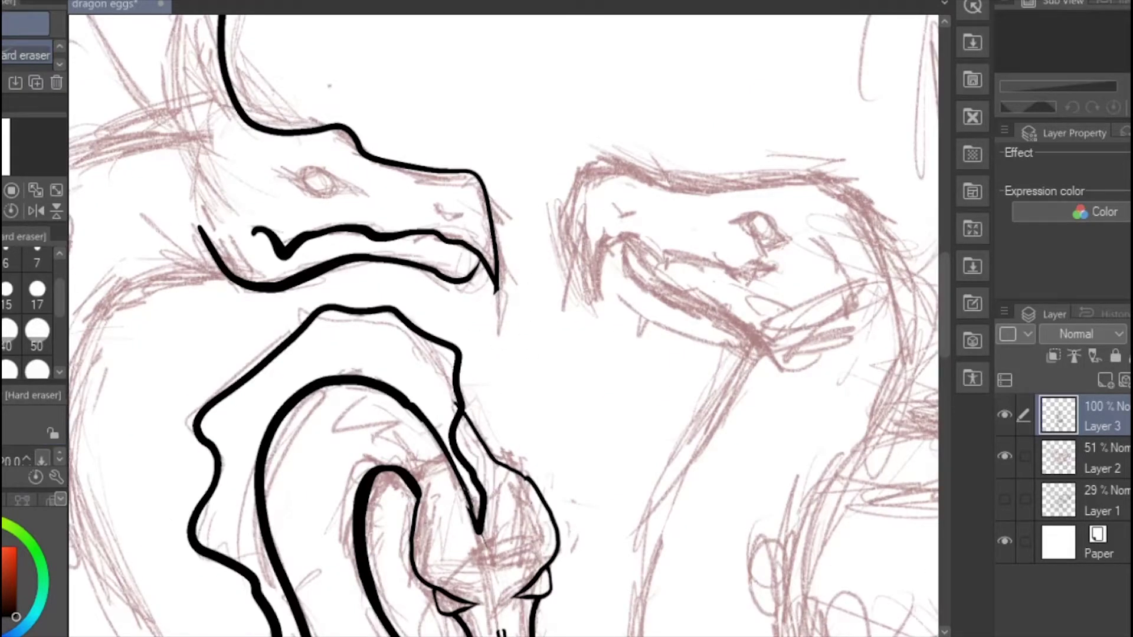
scroll(522, 295, down, 2)
Ink the left dragon's nostril, the back curve of its large horn and the smaller horn behind it.
key(p)
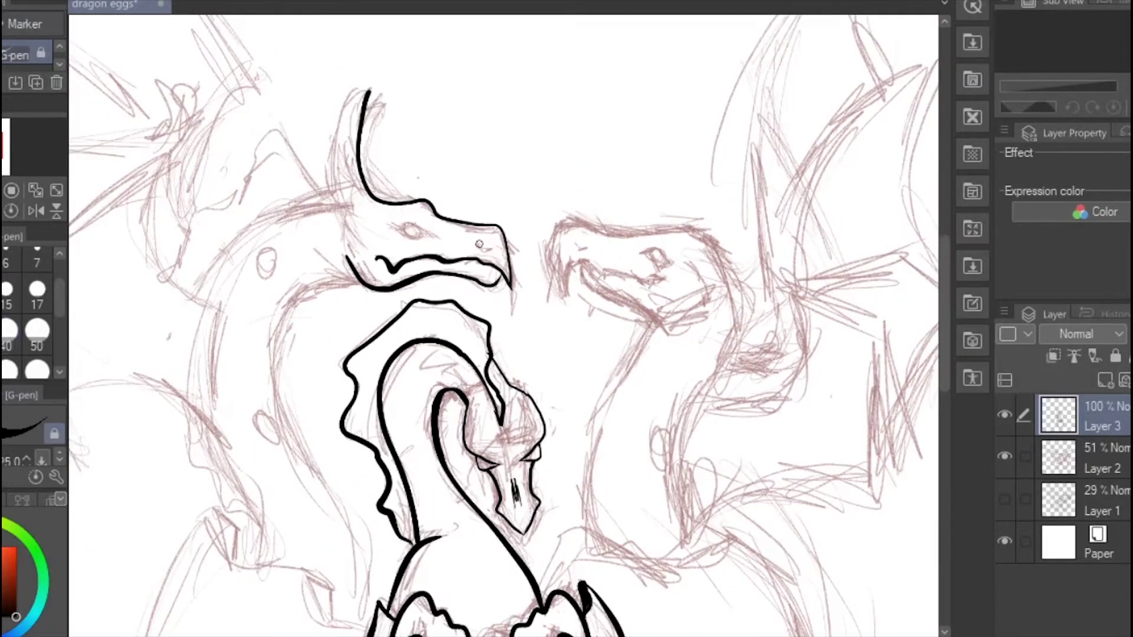
scroll(320, 137, up, 2)
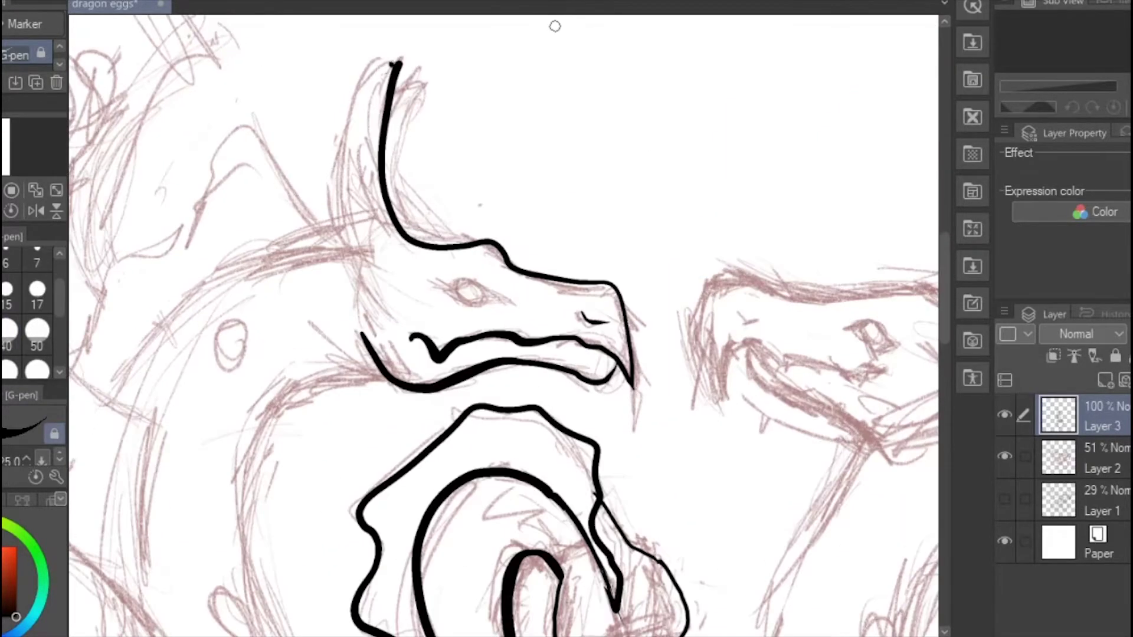
mouse_move(385, 73)
mouse_down()
mouse_move(357, 236)
mouse_move(368, 277)
mouse_move(332, 189)
mouse_move(368, 277)
mouse_up()
key(ctrl+z)
key(ctrl+z)
key(ctrl+z)
drag(354, 88, 369, 286)
key(ctrl+z)
key(ctrl+z)
drag(336, 230, 415, 46)
drag(334, 225, 372, 288)
drag(392, 102, 382, 172)
Erase the line overshooting the tip of the left dragon's large horn.
scroll(401, 30, up, 3)
key(e)
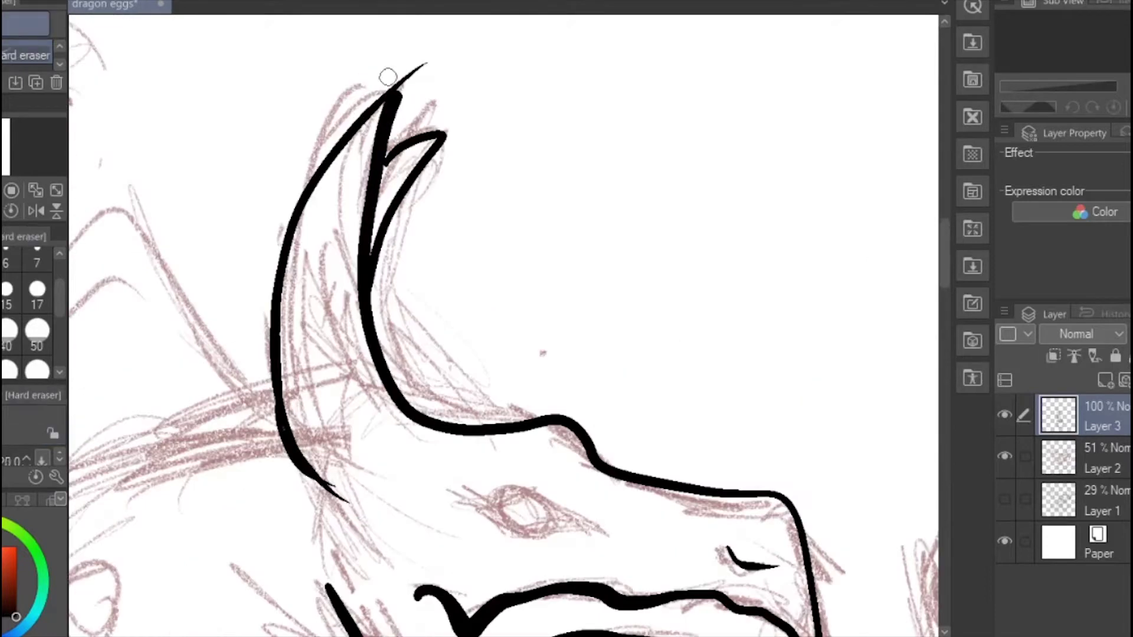
scroll(515, 250, down, 5)
Ink the left dragon's eye with a slit pupil, clean its corners, and check the head with the sketch hidden.
key(p)
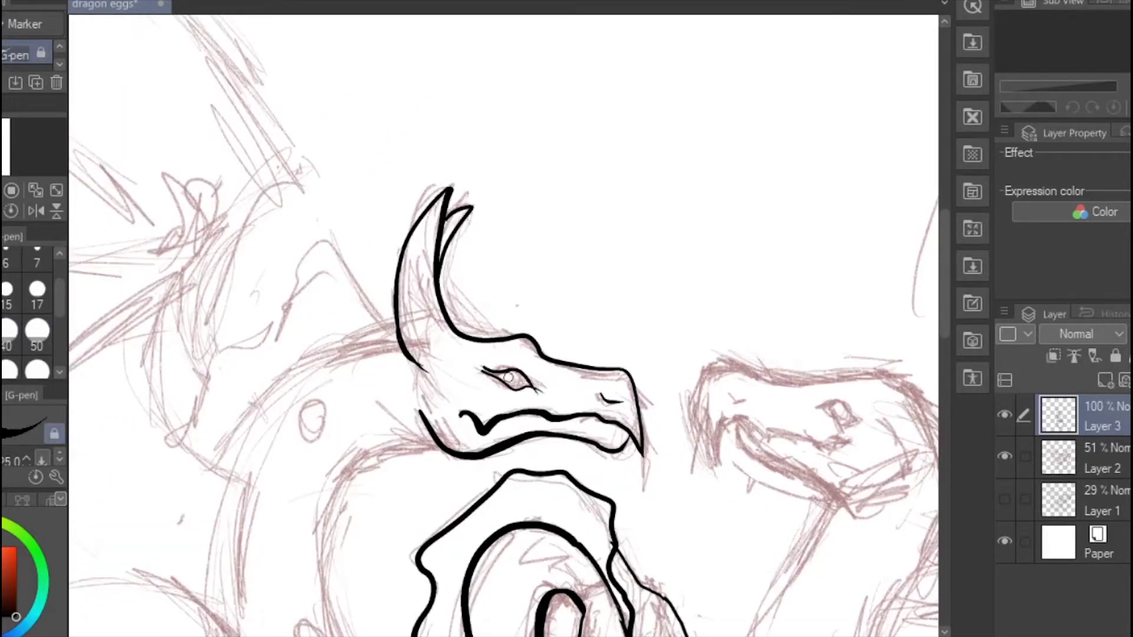
scroll(612, 401, up, 3)
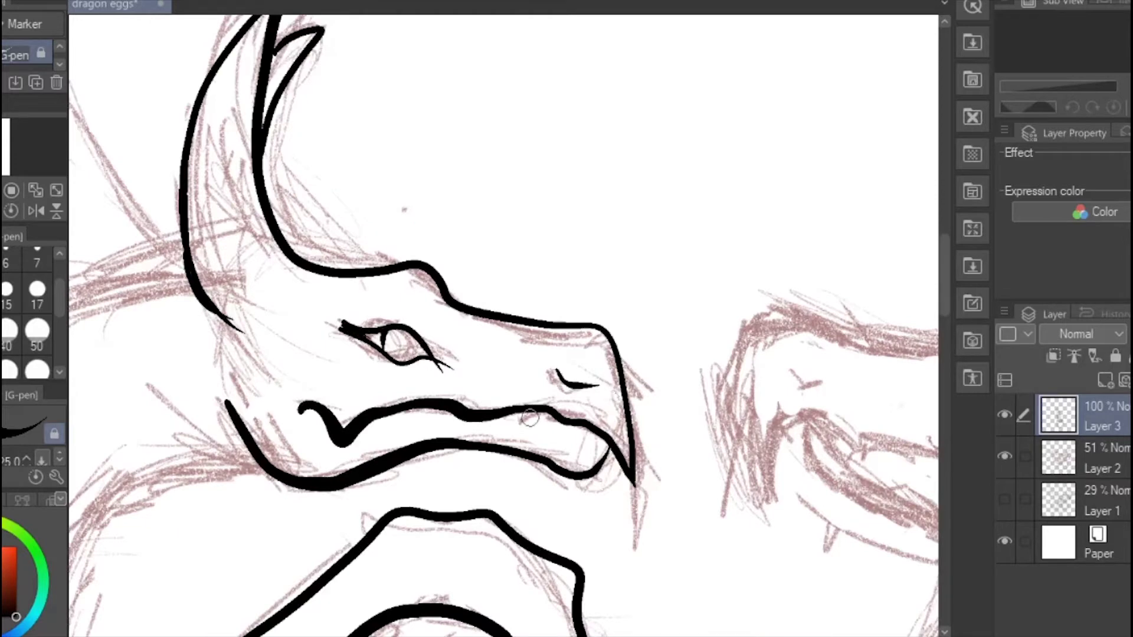
scroll(529, 418, up, 3)
key(e)
drag(413, 351, 379, 366)
scroll(416, 245, up, 2)
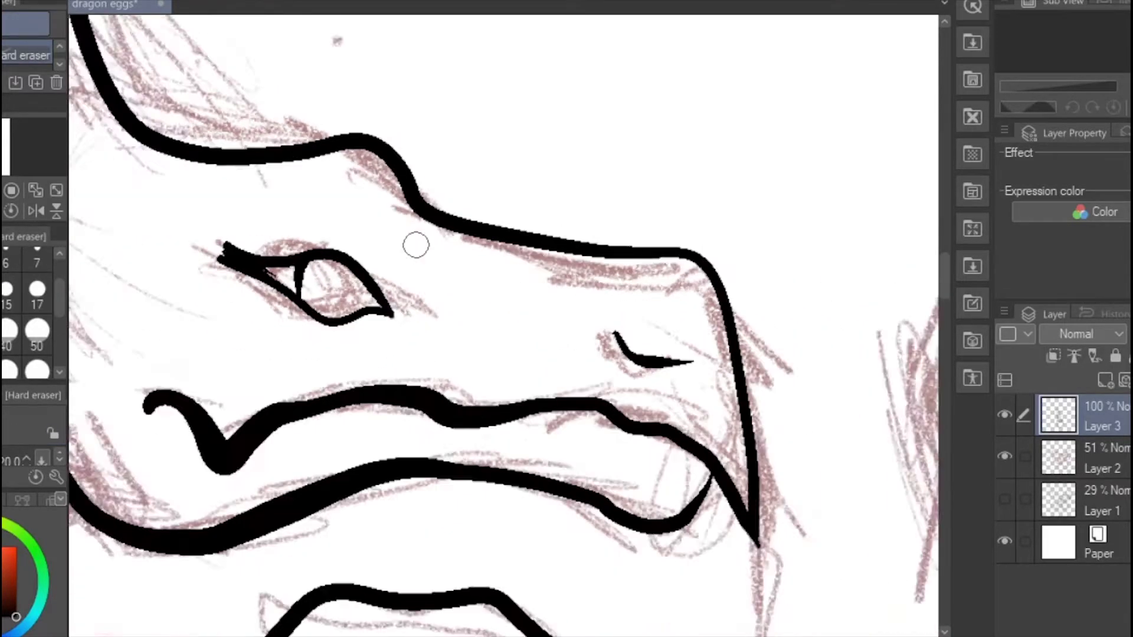
scroll(416, 244, down, 3)
click(1004, 455)
click(1004, 456)
Ink the front curve of the left dragon's neck from its jaw down to the central egg.
key(p)
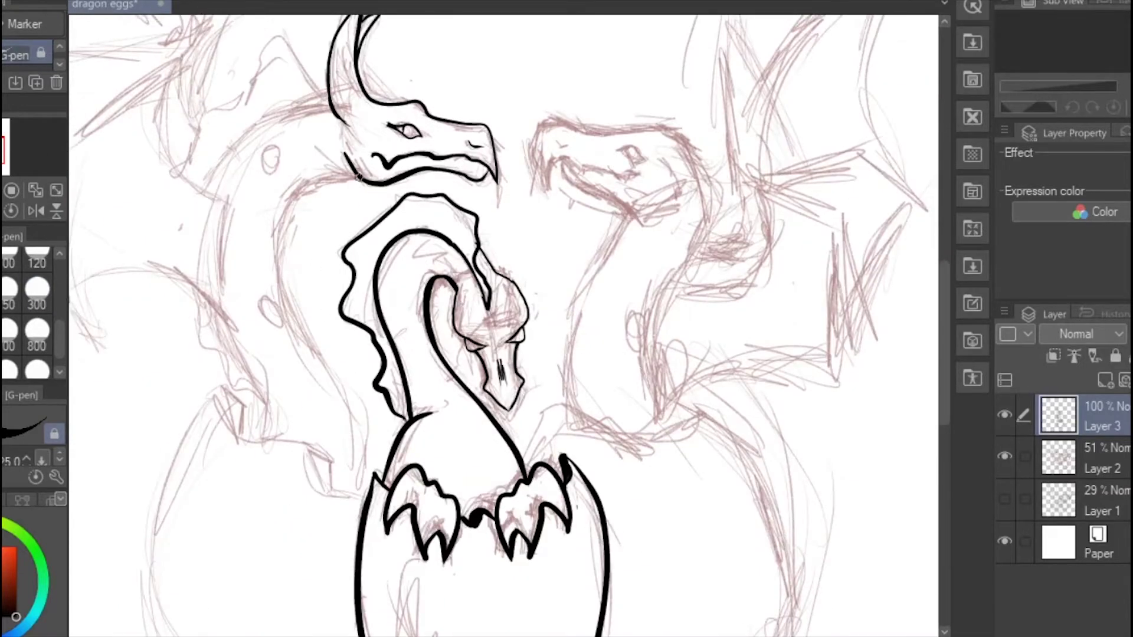
mouse_move(358, 177)
mouse_down()
mouse_move(314, 178)
mouse_move(282, 287)
mouse_move(359, 551)
mouse_up()
scroll(371, 213, up, 4)
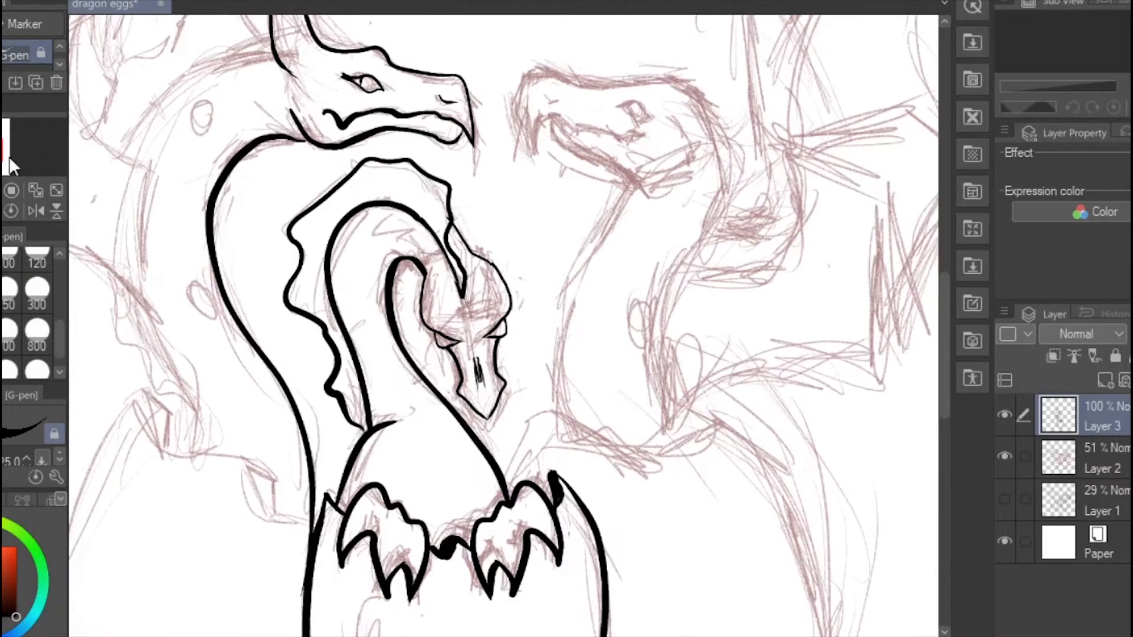
scroll(501, 324, up, 2)
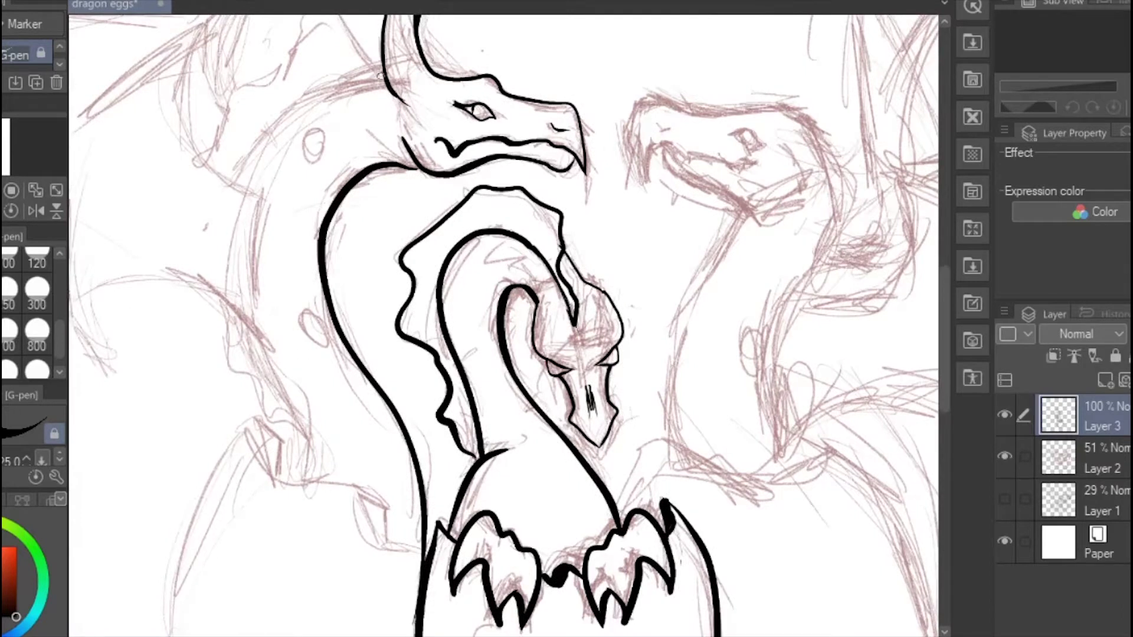
Ink the back curve of the left dragon's neck from behind the horn down towards its egg.
mouse_move(384, 77)
mouse_down()
mouse_move(264, 150)
mouse_move(329, 534)
mouse_move(213, 293)
mouse_up()
key(ctrl+z)
key(ctrl+z)
mouse_move(394, 82)
mouse_down()
mouse_move(307, 103)
mouse_move(224, 244)
mouse_up()
key(ctrl+z)
mouse_move(302, 505)
mouse_down()
mouse_move(286, 116)
mouse_move(361, 60)
mouse_up()
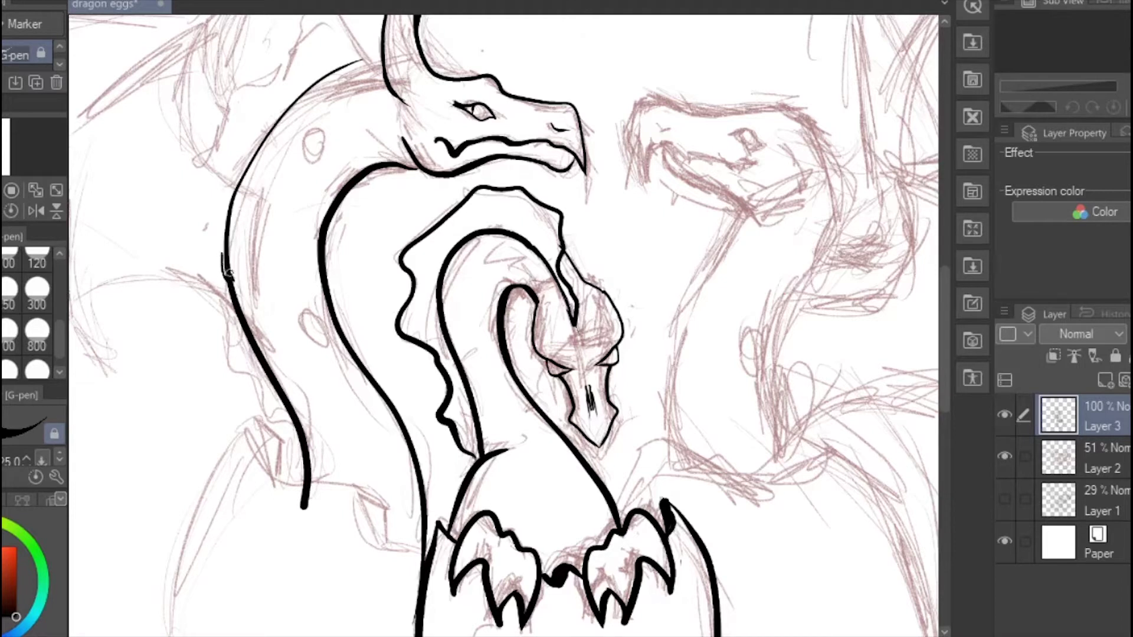
drag(224, 271, 412, 54)
key(ctrl+z)
mouse_move(226, 282)
mouse_down()
mouse_move(243, 182)
mouse_move(330, 105)
mouse_up()
key(ctrl+z)
mouse_move(386, 76)
mouse_down()
mouse_move(218, 223)
mouse_move(204, 345)
mouse_up()
Erase the stray strokes and rough joins along the middle of the left dragon's back line.
scroll(263, 301, up, 2)
key(e)
drag(133, 453, 150, 257)
drag(184, 160, 187, 284)
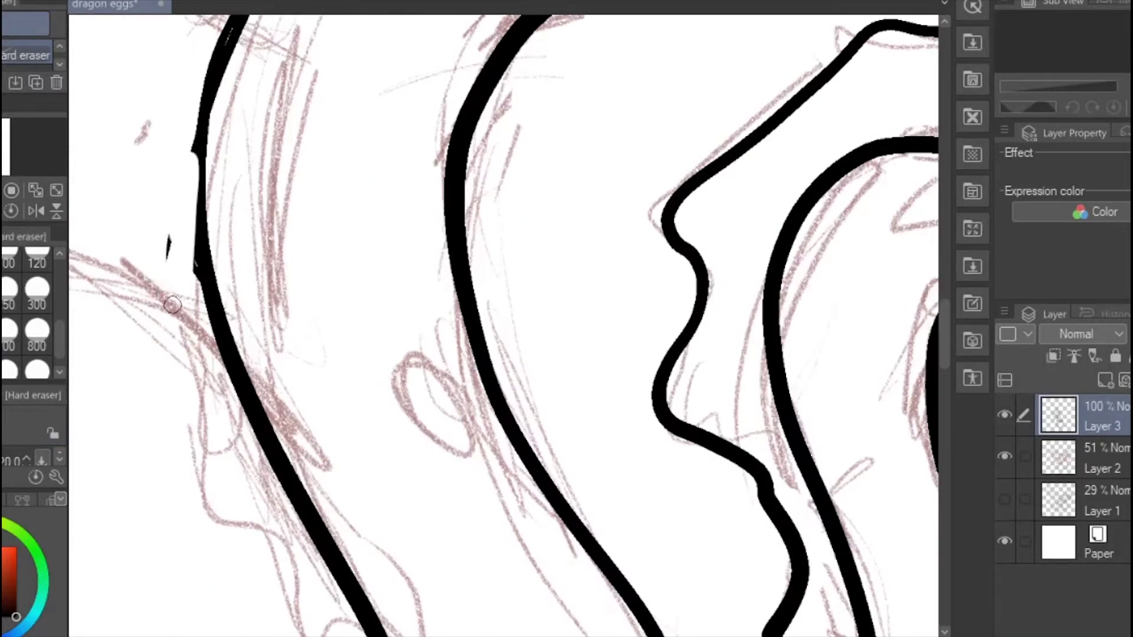
key(ctrl+z)
mouse_move(177, 184)
mouse_down()
mouse_move(175, 267)
mouse_move(182, 163)
mouse_up()
Erase the doubled line along the upper back of the left dragon's neck, leaving one smooth stroke.
scroll(257, 286, down, 3)
drag(346, 107, 402, 415)
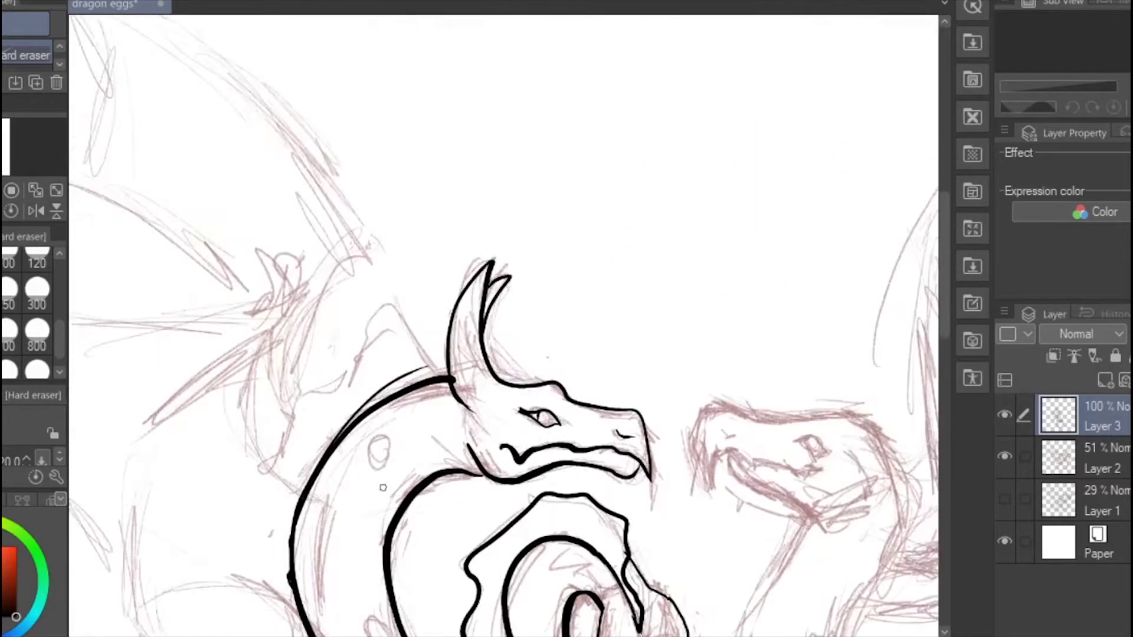
scroll(402, 414, up, 3)
drag(591, 278, 590, 291)
mouse_move(507, 242)
mouse_down()
mouse_move(329, 323)
mouse_move(160, 497)
mouse_move(247, 423)
mouse_move(193, 481)
mouse_up()
scroll(236, 384, down, 1)
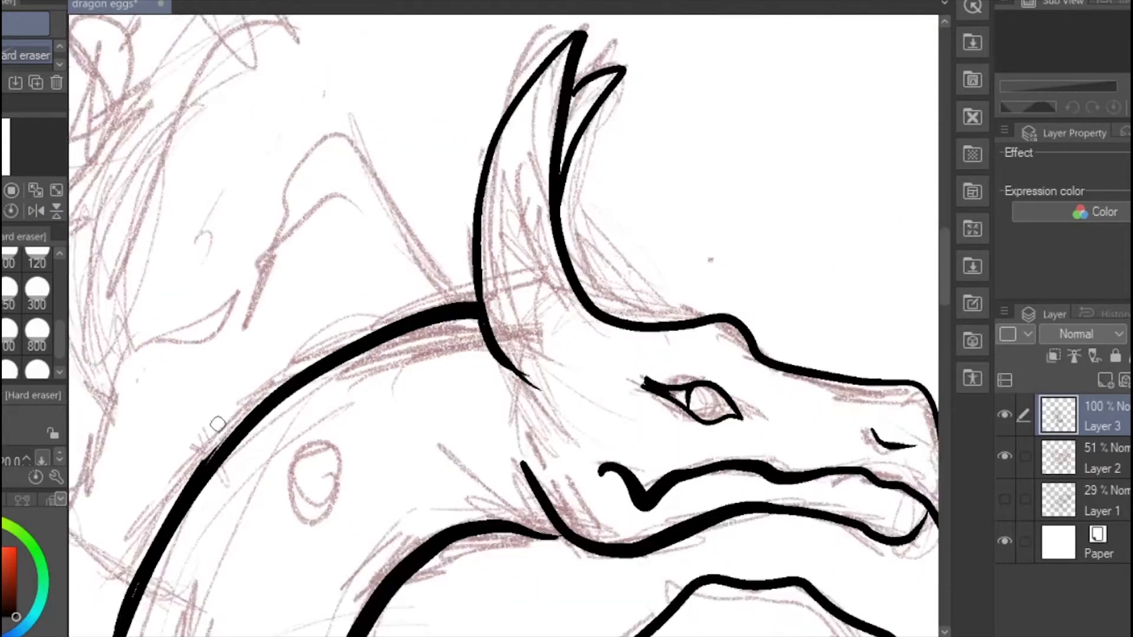
scroll(203, 492, up, 2)
drag(259, 360, 229, 429)
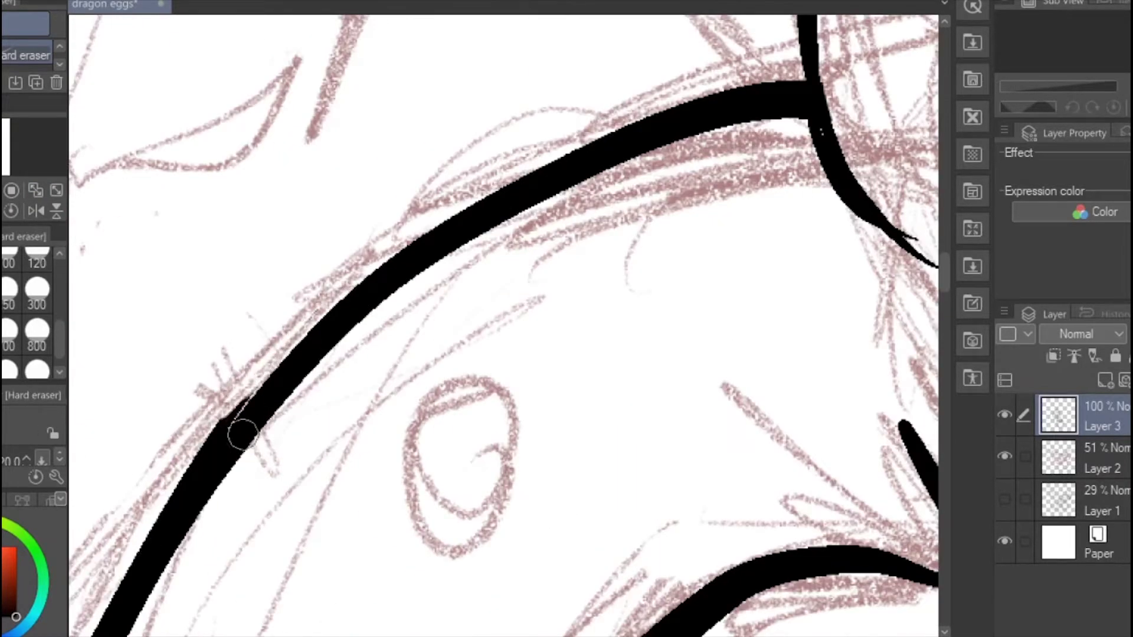
scroll(120, 531, down, 4)
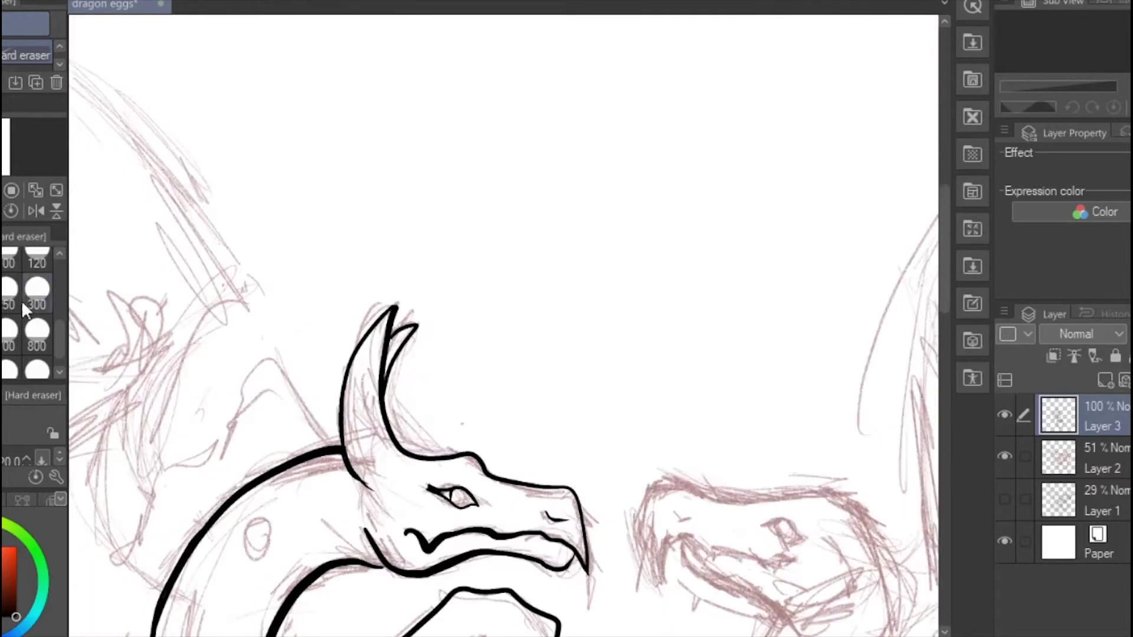
Switch back to the G-pen and set Layer 3's opacity to 97%.
drag(195, 502, 299, 260)
key(p)
drag(58, 344, 59, 292)
click(2, 362)
click(1130, 334)
scroll(775, 418, down, 2)
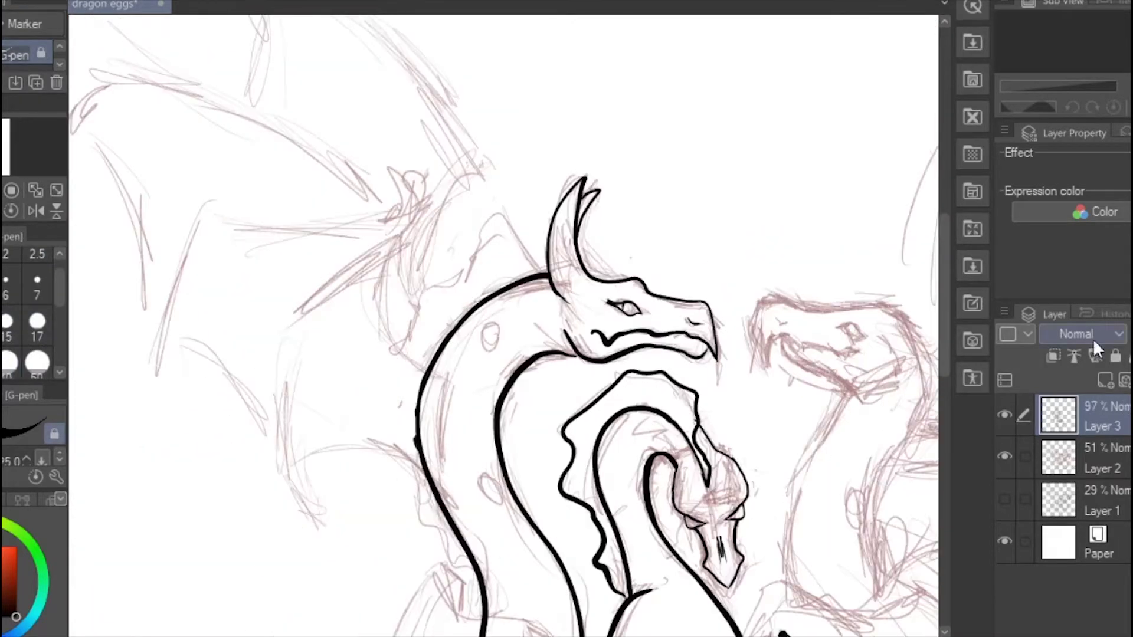
Ink the left dragon's near wing with its top edge, clawed joint, arm, lower membrane edge and attachment on the body.
click(1005, 456)
click(1005, 456)
mouse_move(407, 183)
mouse_down()
mouse_move(401, 254)
mouse_move(454, 380)
mouse_move(381, 221)
mouse_move(74, 139)
mouse_up()
mouse_move(318, 490)
mouse_down()
mouse_move(344, 443)
mouse_move(458, 494)
mouse_up()
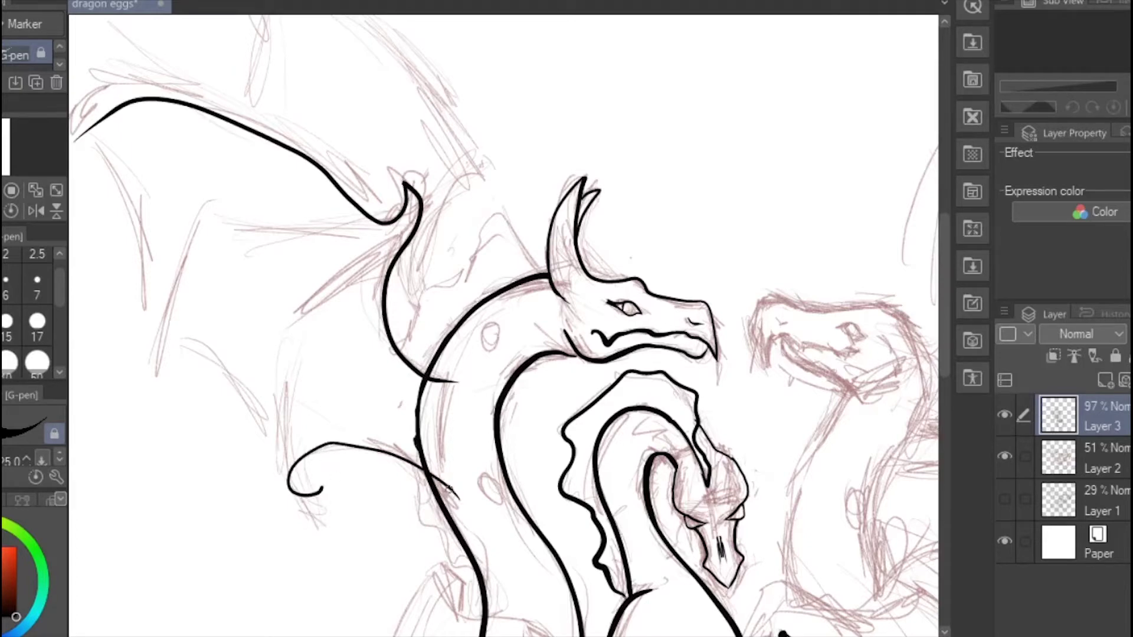
drag(447, 370, 458, 497)
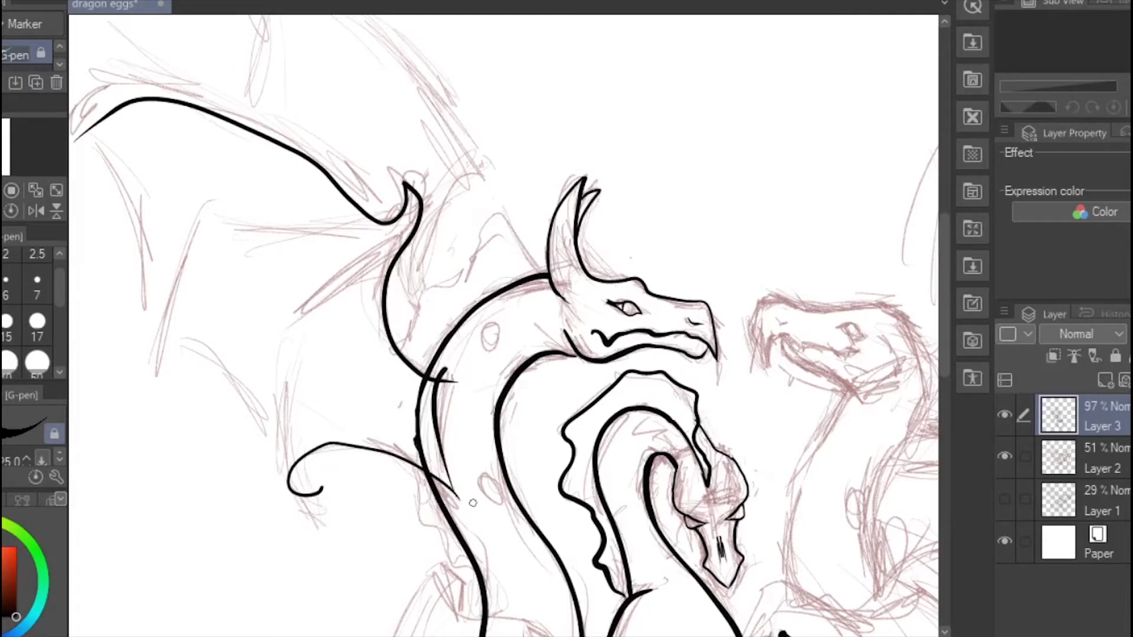
With the Layer 2 sketch hidden, trim the overshooting lines where the wing joins the body, and show the sketch again.
click(1005, 455)
scroll(353, 355, up, 3)
key(e)
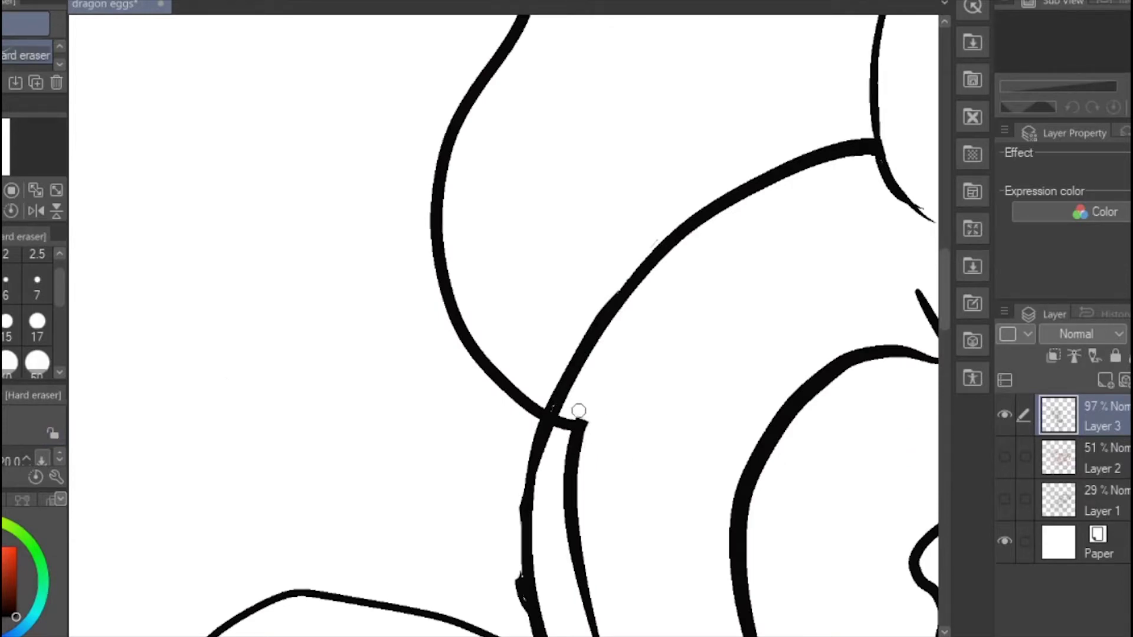
drag(579, 410, 583, 418)
scroll(590, 460, down, 3)
scroll(599, 519, up, 5)
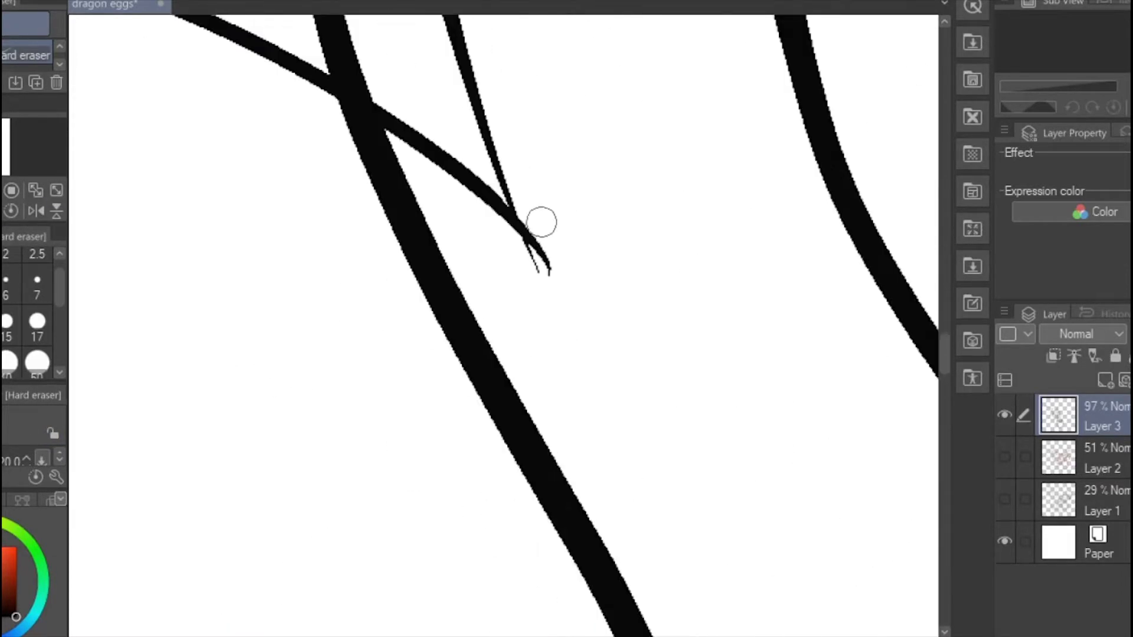
drag(542, 222, 531, 260)
scroll(362, 256, down, 8)
click(1005, 455)
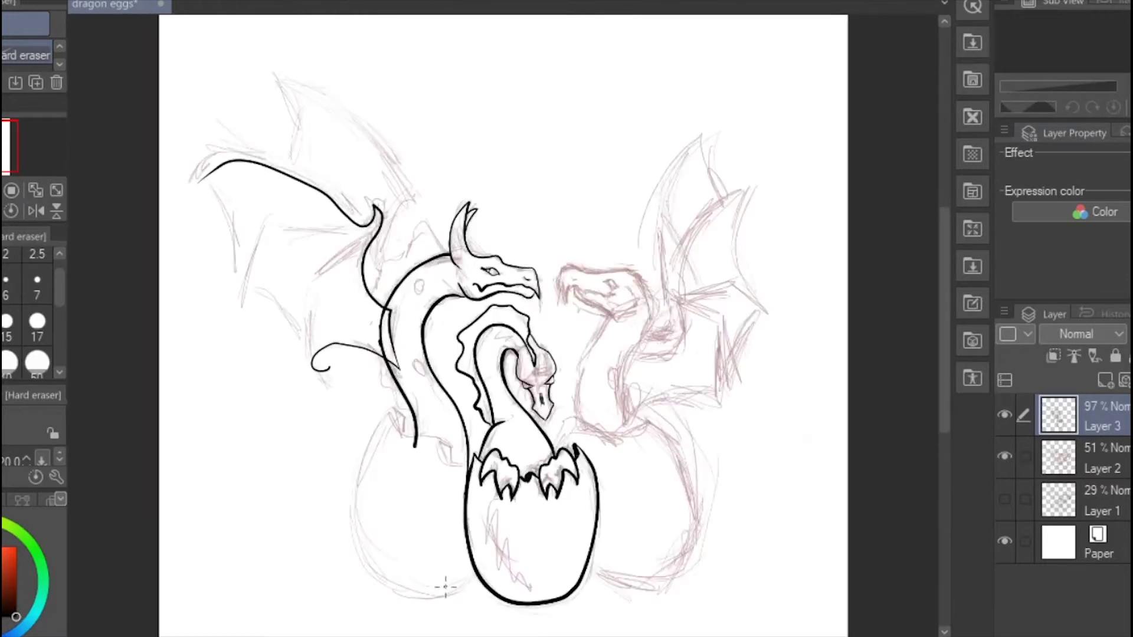
key(p)
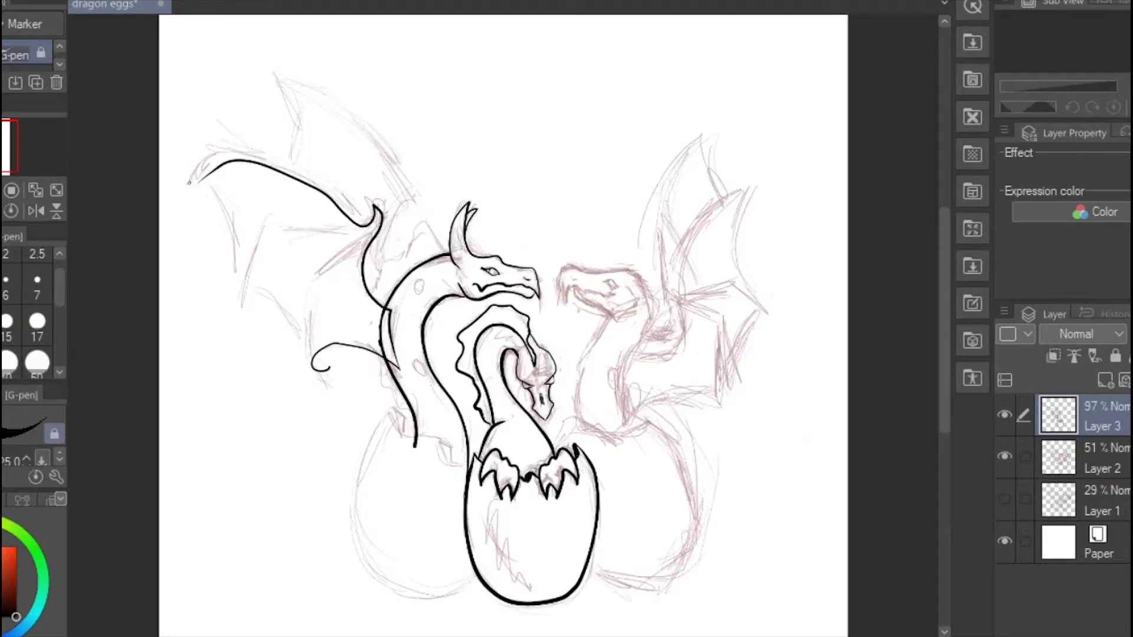
Ink the near wing's outer membrane edges on the left dragon and trim the overshooting ends where they meet the lower membrane curve.
mouse_move(189, 183)
mouse_down()
mouse_move(251, 302)
mouse_move(339, 392)
mouse_up()
scroll(333, 412, up, 5)
key(e)
drag(401, 303, 474, 339)
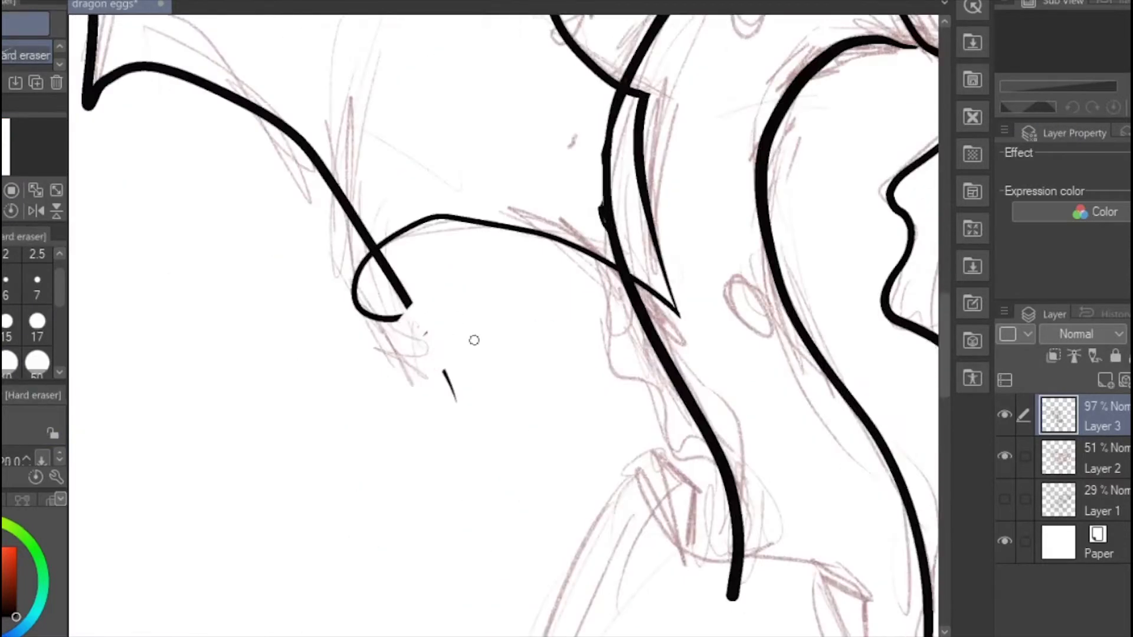
mouse_move(377, 278)
mouse_down()
mouse_move(378, 262)
mouse_move(401, 313)
mouse_up()
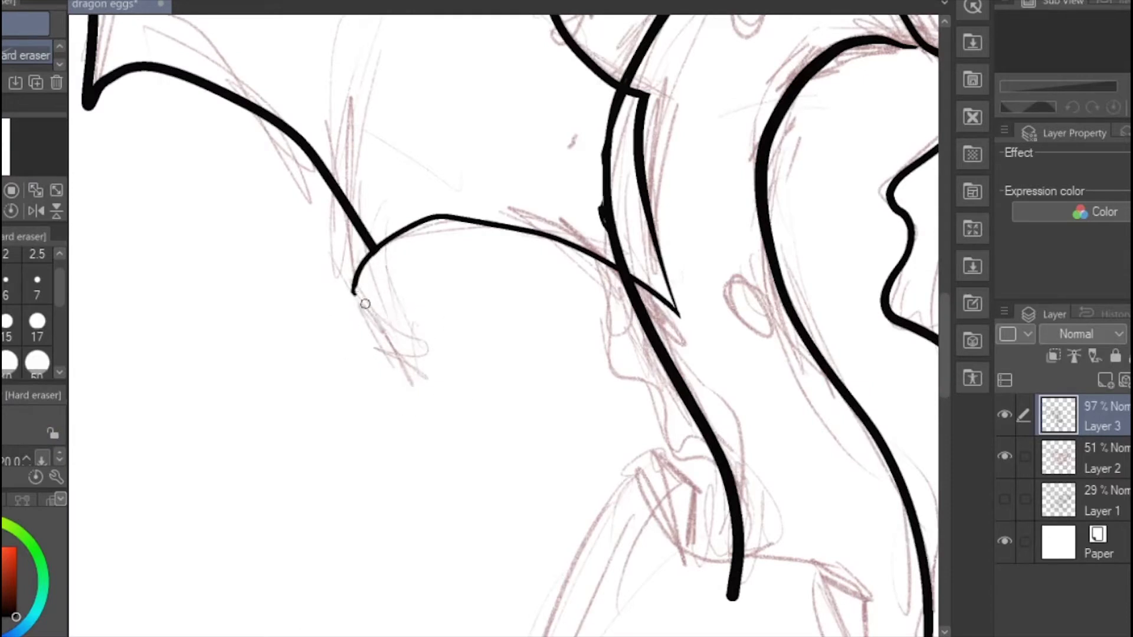
Erase the left dragon's back-of-neck line where it runs behind the near wing's attachment.
drag(611, 154, 620, 236)
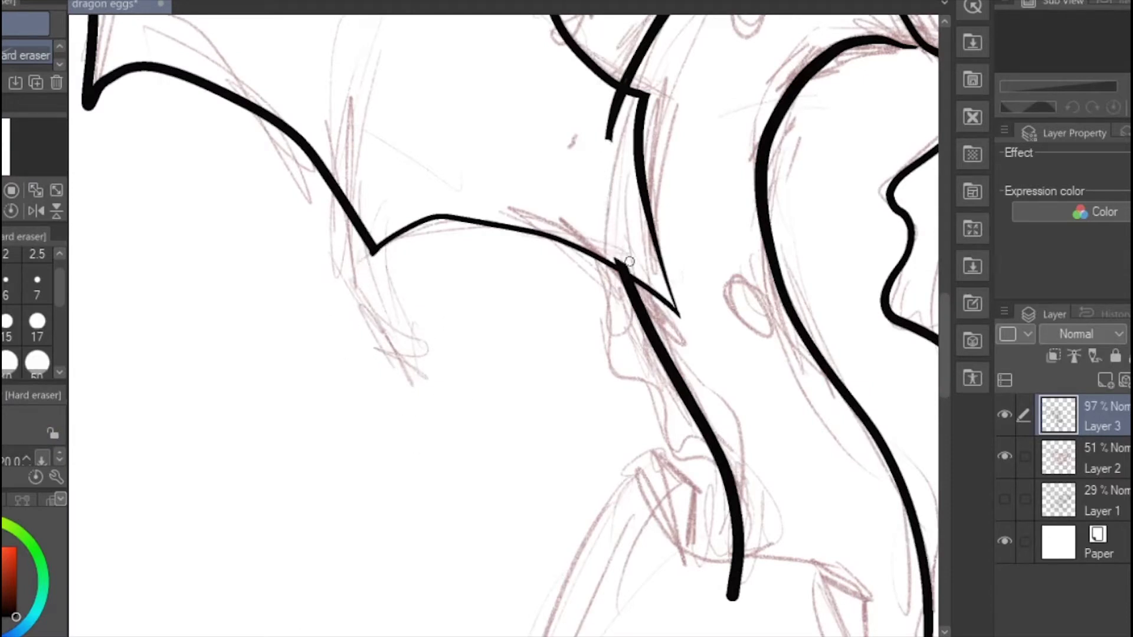
scroll(652, 119, down, 3)
mouse_move(629, 106)
mouse_down()
mouse_move(616, 93)
mouse_move(646, 366)
mouse_move(600, 366)
mouse_up()
scroll(310, 203, up, 2)
scroll(333, 221, up, 3)
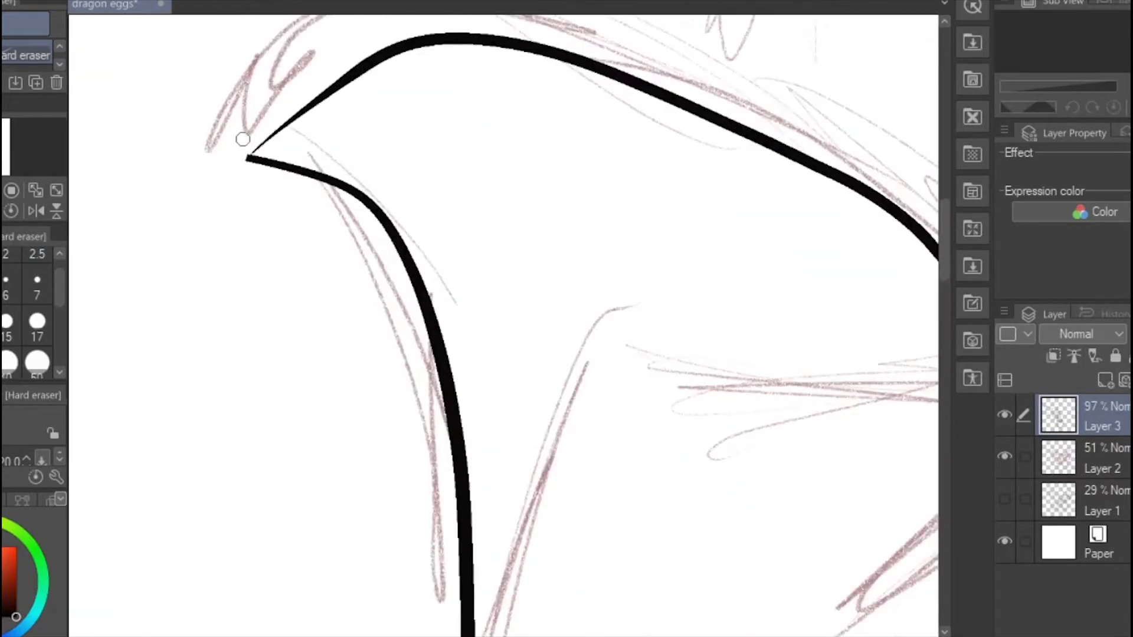
scroll(242, 139, down, 5)
scroll(358, 86, up, 3)
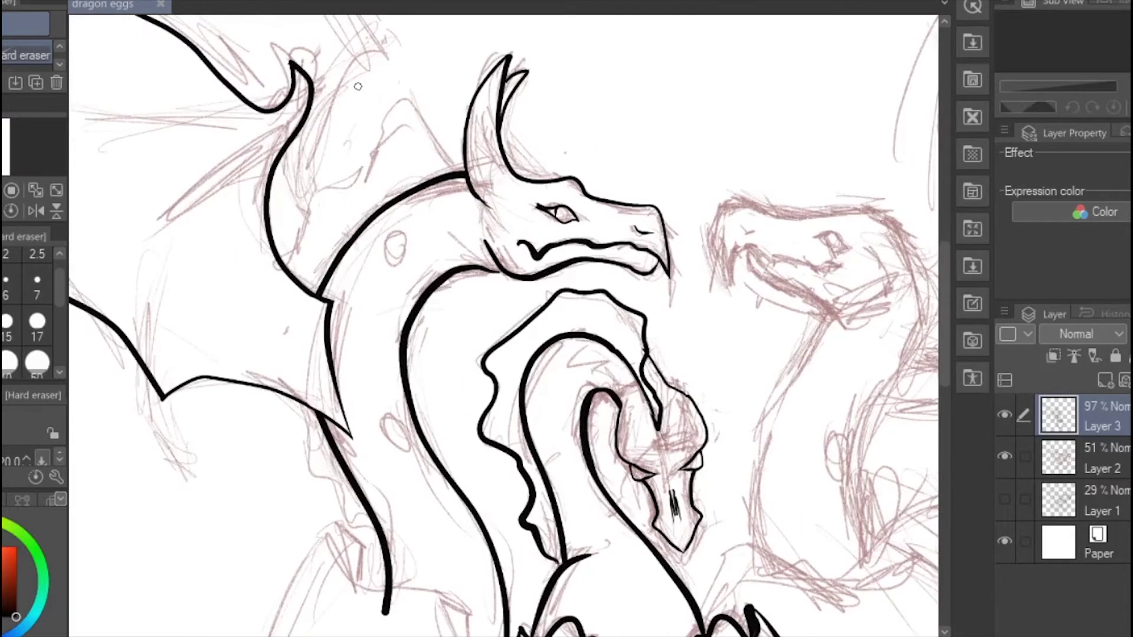
Ink the left dragon's wavy neck crest and the spikes below the wing, erasing the part that crosses the near wing.
key(p)
mouse_move(459, 177)
mouse_down()
mouse_move(361, 179)
mouse_move(292, 342)
mouse_move(390, 517)
mouse_up()
key(e)
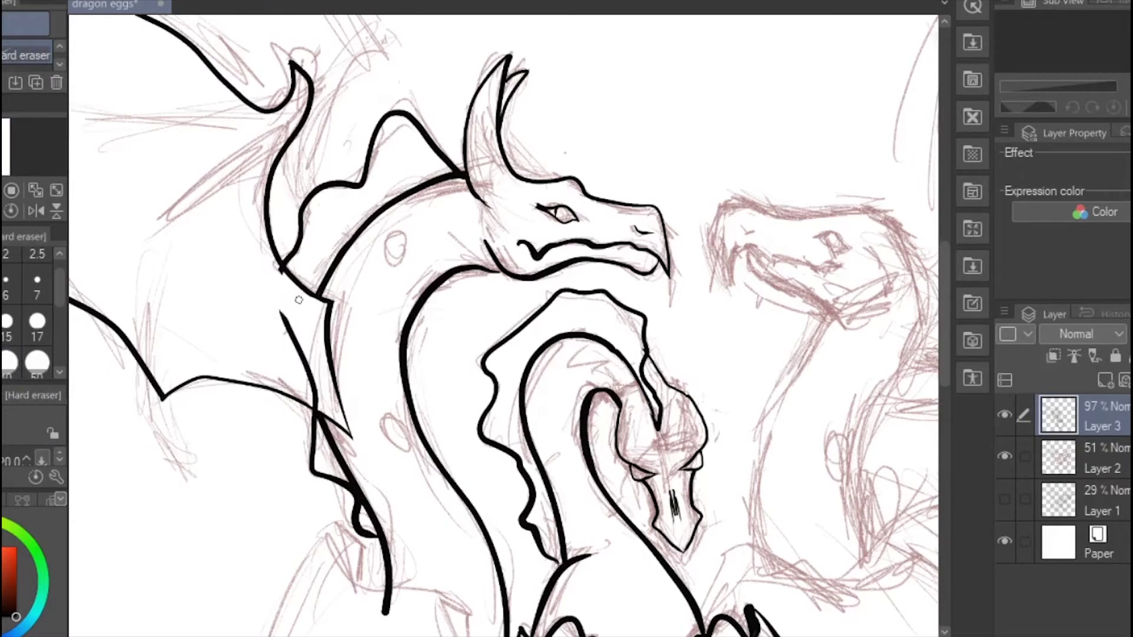
drag(282, 290, 304, 382)
scroll(313, 407, down, 5)
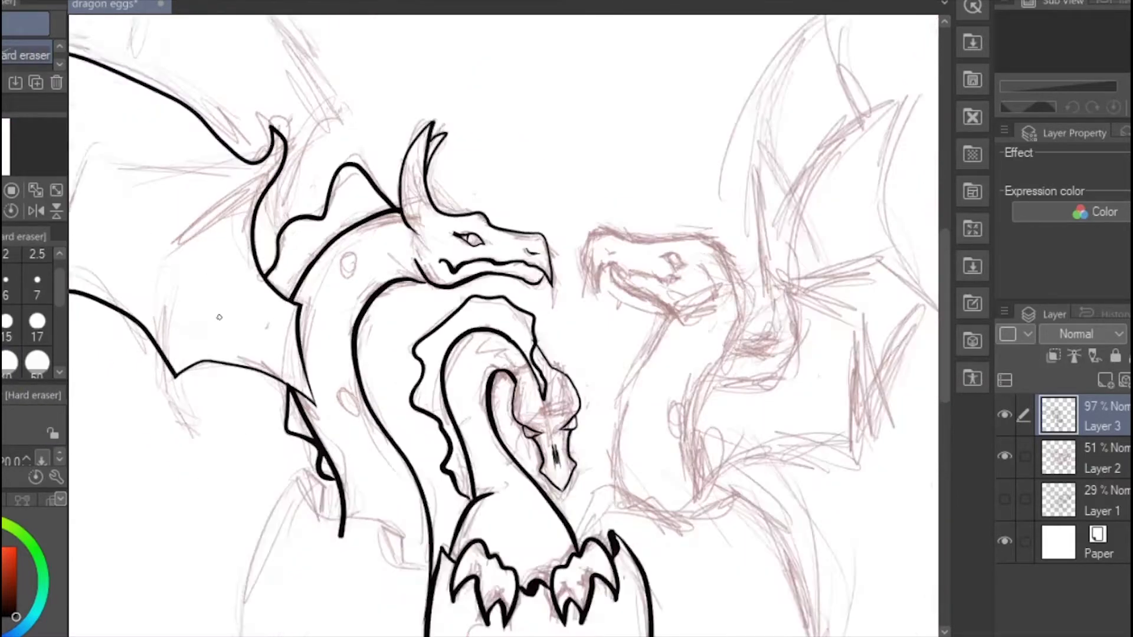
Ink the left dragon's far wing with its pointed tip, top edge, outer membrane edge and arm.
key(p)
mouse_move(169, 207)
mouse_down()
mouse_move(151, 108)
mouse_move(279, 203)
mouse_move(260, 374)
mouse_up()
scroll(301, 289, up, 2)
key(ctrl+z)
scroll(282, 281, down, 1)
drag(236, 236, 292, 292)
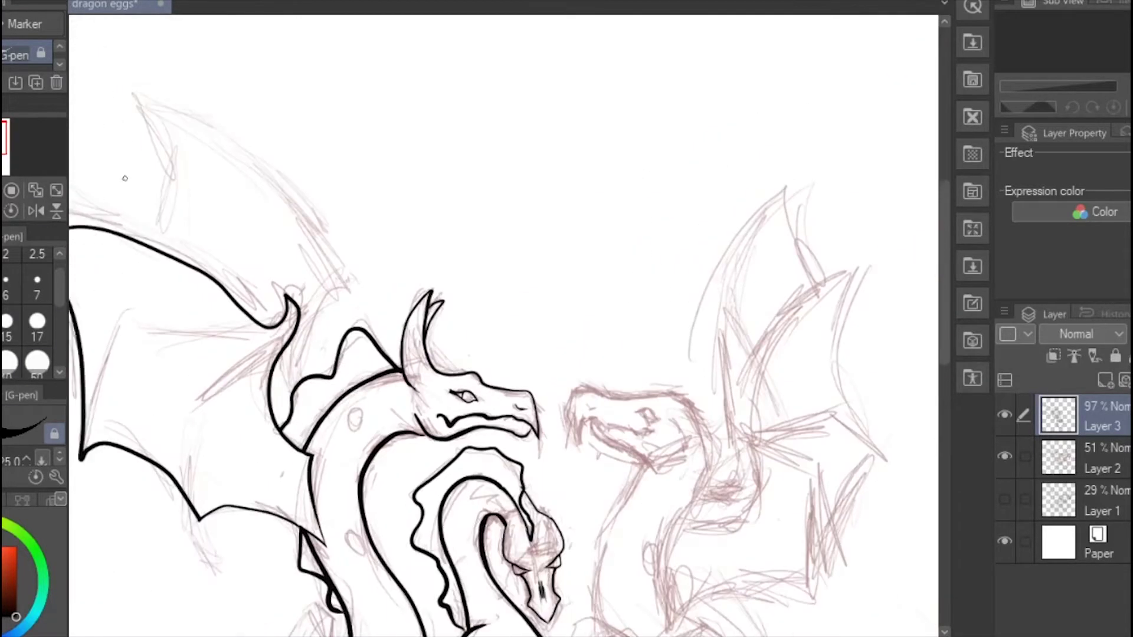
mouse_move(145, 250)
mouse_down()
mouse_move(137, 114)
mouse_move(356, 273)
mouse_move(266, 433)
mouse_up()
key(e)
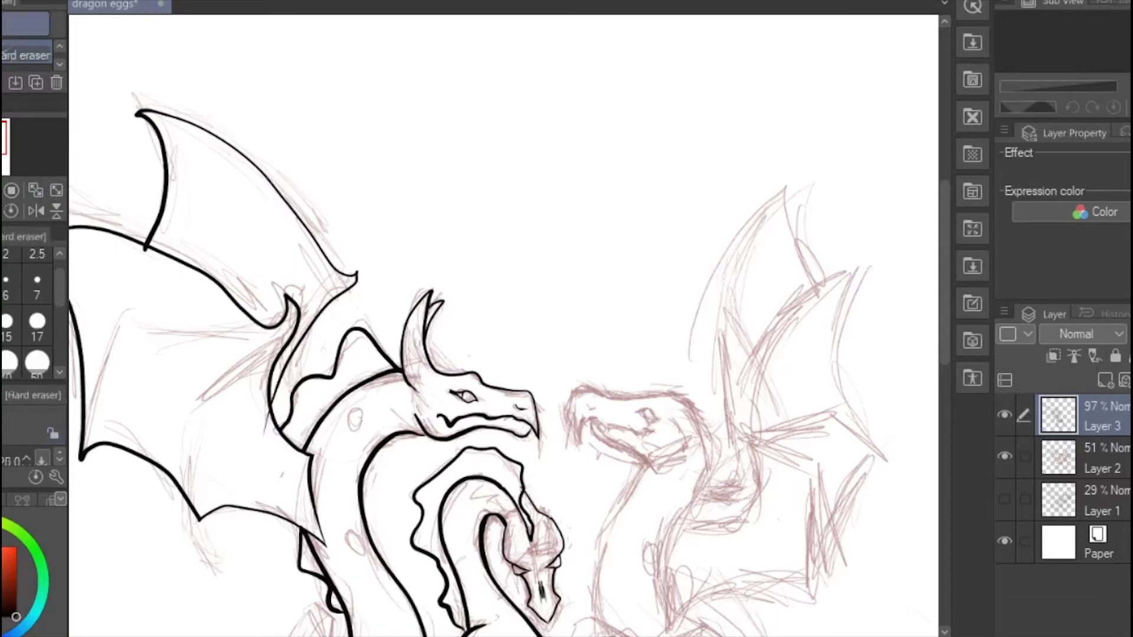
Ink the hooked claw at the far wing's joint, joining the top edge to the arm and redoing uneven strokes.
scroll(369, 299, up, 3)
key(p)
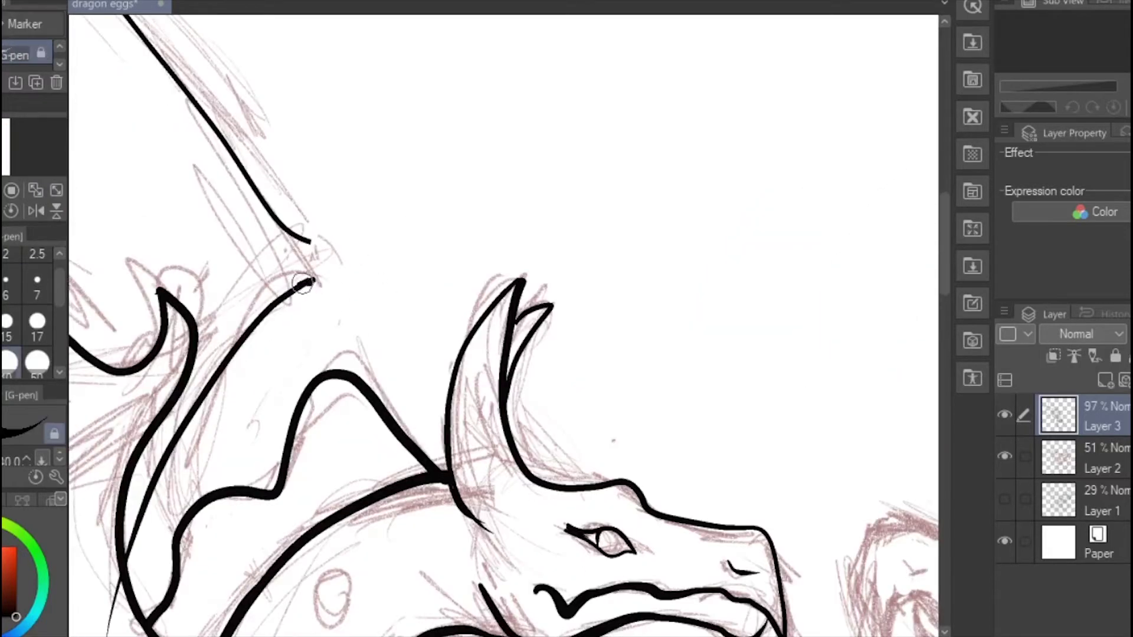
drag(302, 284, 319, 193)
key(ctrl+z)
mouse_move(308, 241)
mouse_down()
mouse_move(329, 202)
mouse_move(299, 295)
mouse_up()
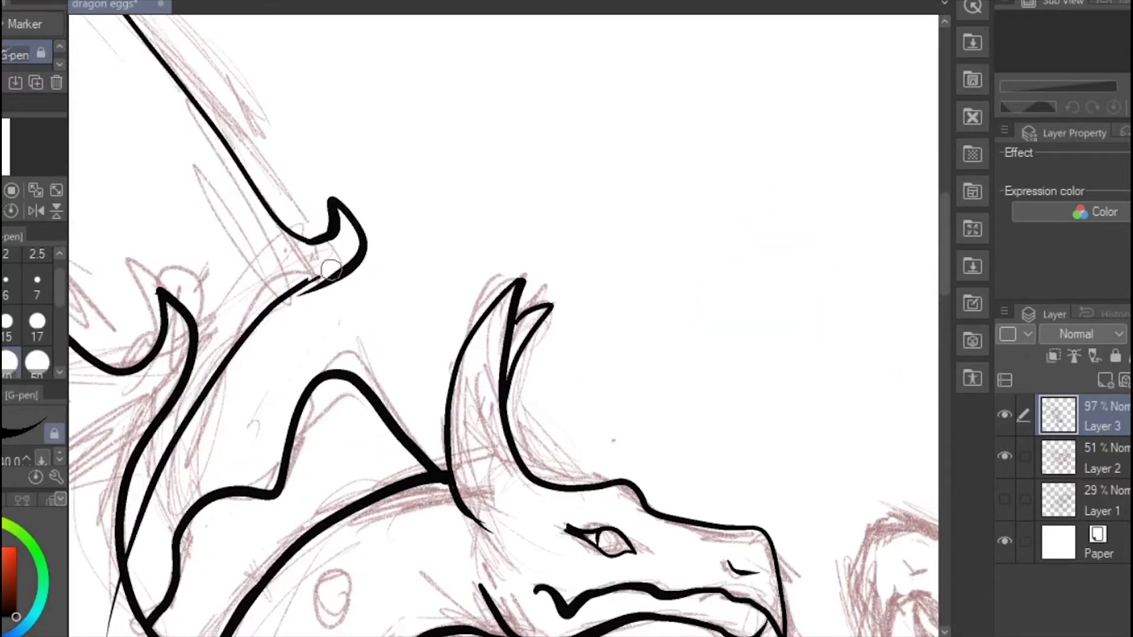
key(ctrl+z)
mouse_move(307, 239)
mouse_down()
mouse_move(333, 190)
mouse_move(344, 253)
mouse_move(266, 258)
mouse_move(299, 281)
mouse_up()
scroll(299, 295, up, 4)
key(ctrl+z)
drag(355, 252, 279, 289)
key(ctrl+z)
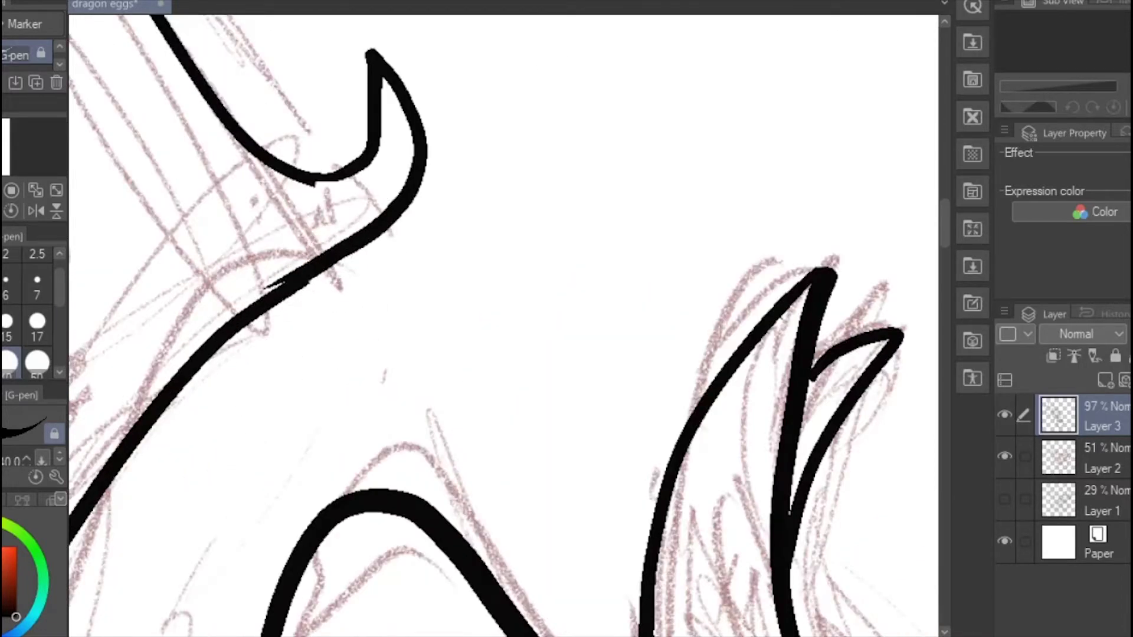
Erase the stray line ends where the far wing's membrane edge and arm meet the near wing.
key(e)
scroll(342, 212, down, 9)
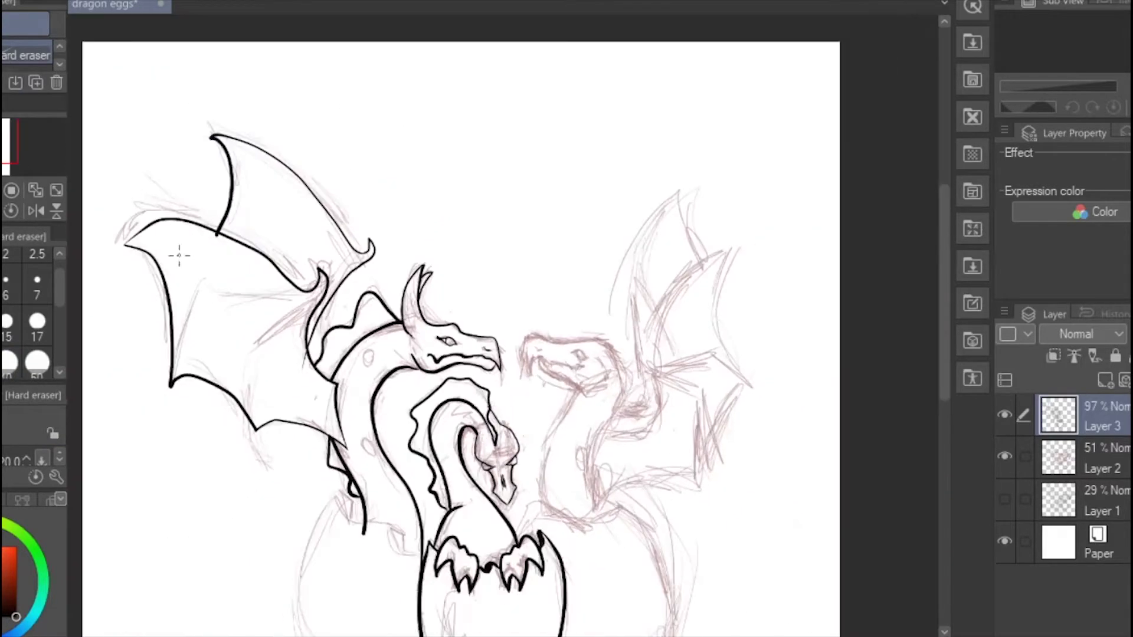
scroll(182, 253, up, 7)
mouse_move(256, 264)
mouse_down()
mouse_move(232, 250)
mouse_move(254, 253)
mouse_up()
scroll(590, 407, down, 6)
scroll(471, 554, up, 8)
drag(394, 585, 412, 448)
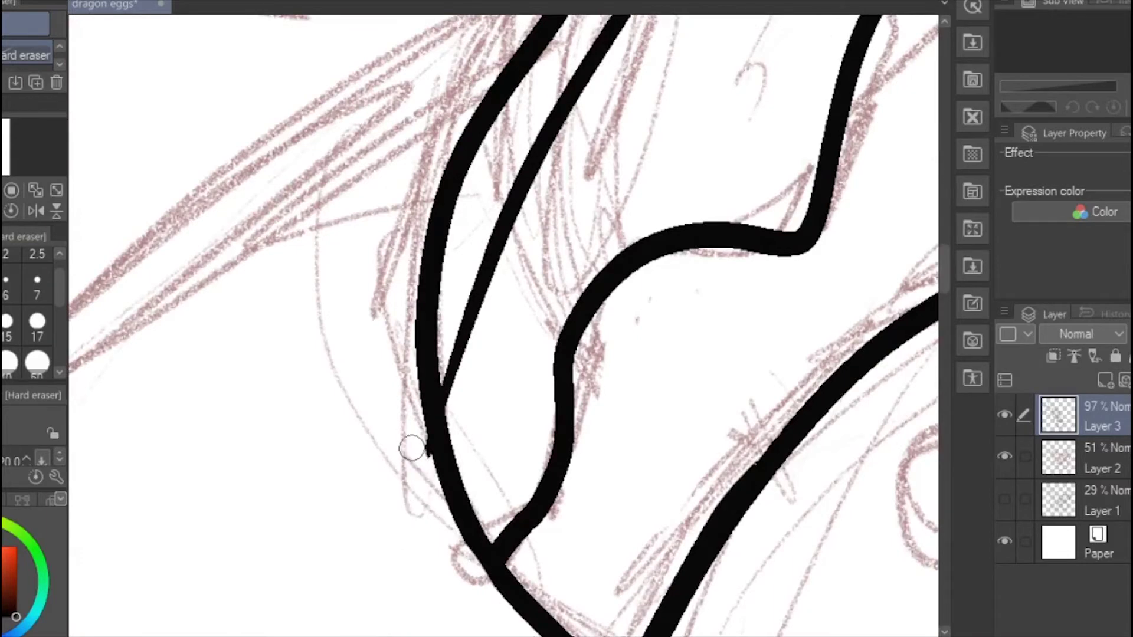
scroll(411, 448, down, 6)
scroll(411, 448, up, 2)
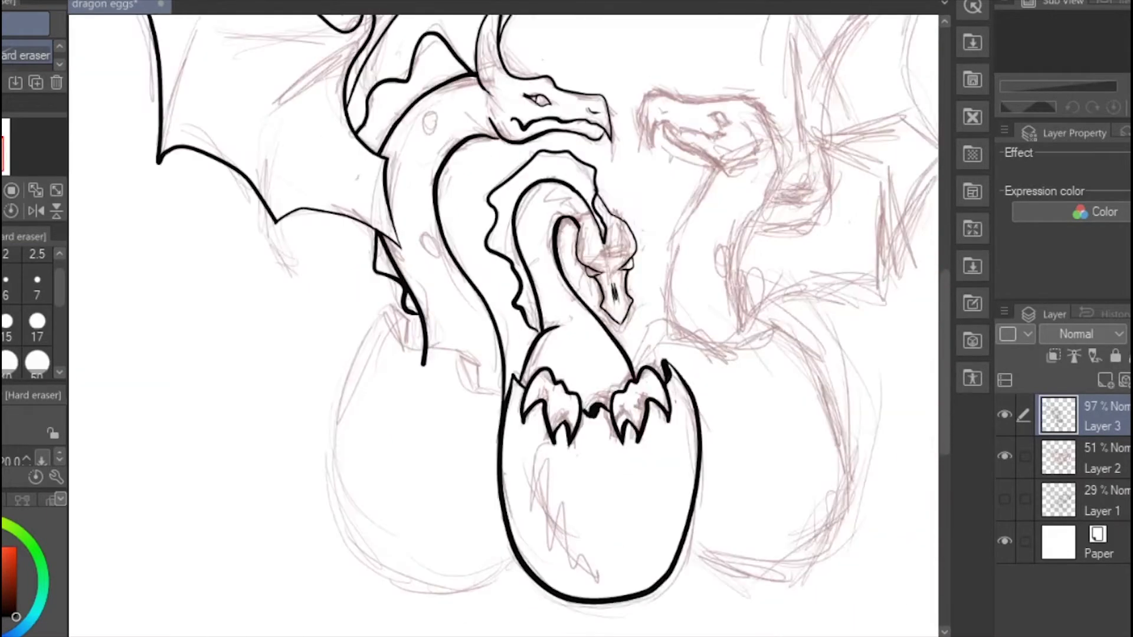
Ink the left egg's outline and its jagged broken shell edge around the base of the dragon's neck.
key(p)
key(ctrl+z)
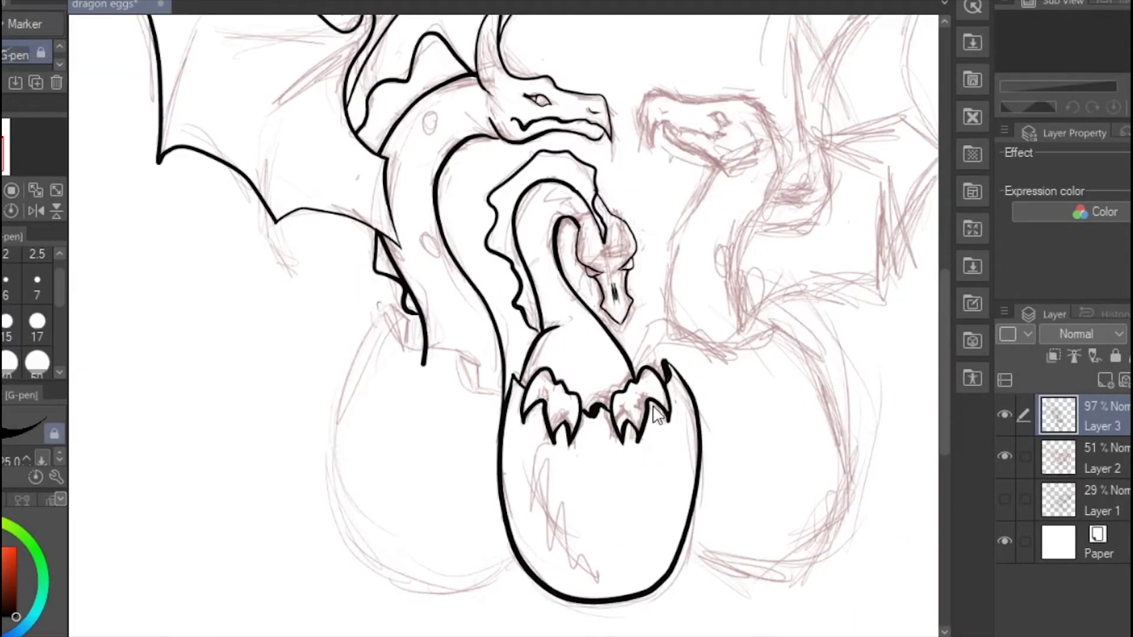
drag(367, 340, 528, 556)
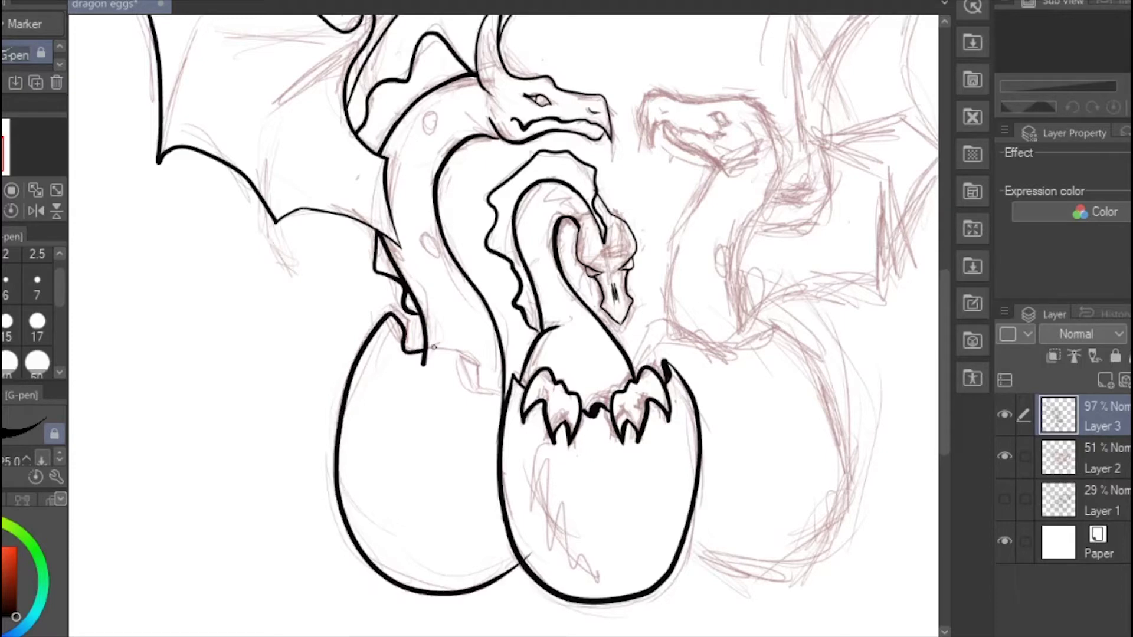
drag(428, 347, 502, 396)
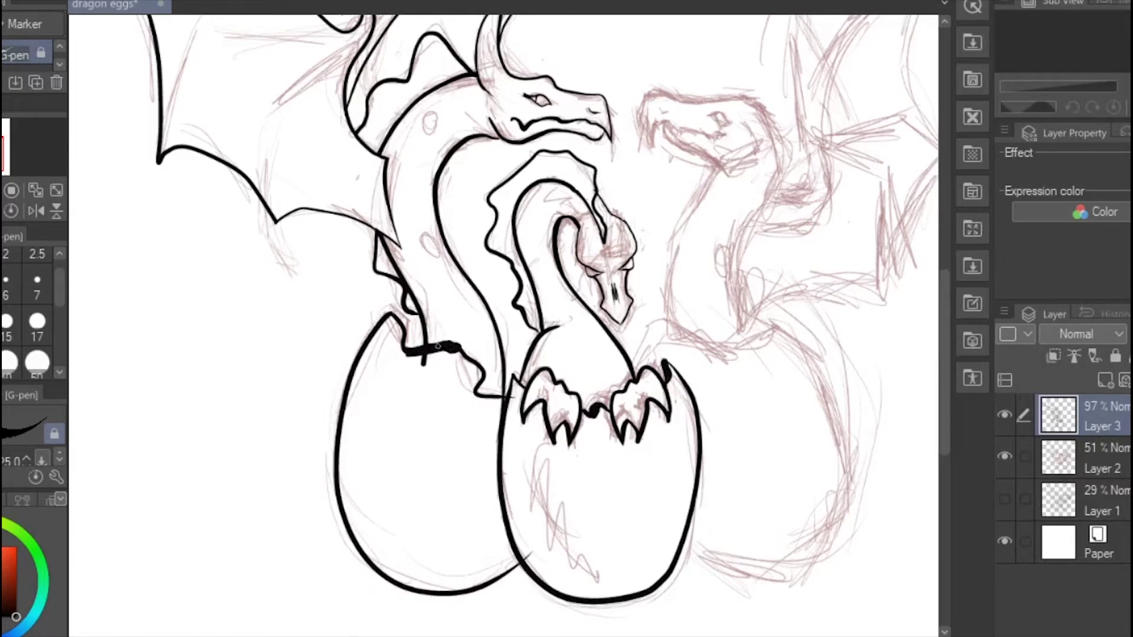
Enlarge the eraser and trim the left dragon's neck line where it overshoots the broken shell edge.
scroll(505, 394, up, 3)
key(e)
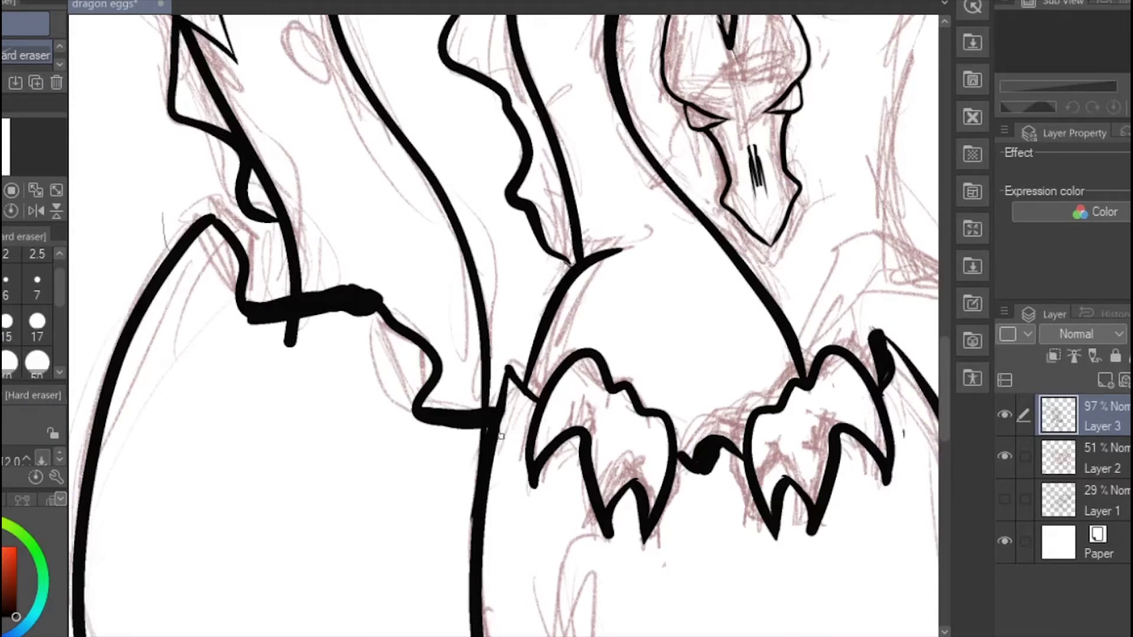
key(bracketright)
key(bracketright)
key(bracketright)
key(bracketright)
key(bracketright)
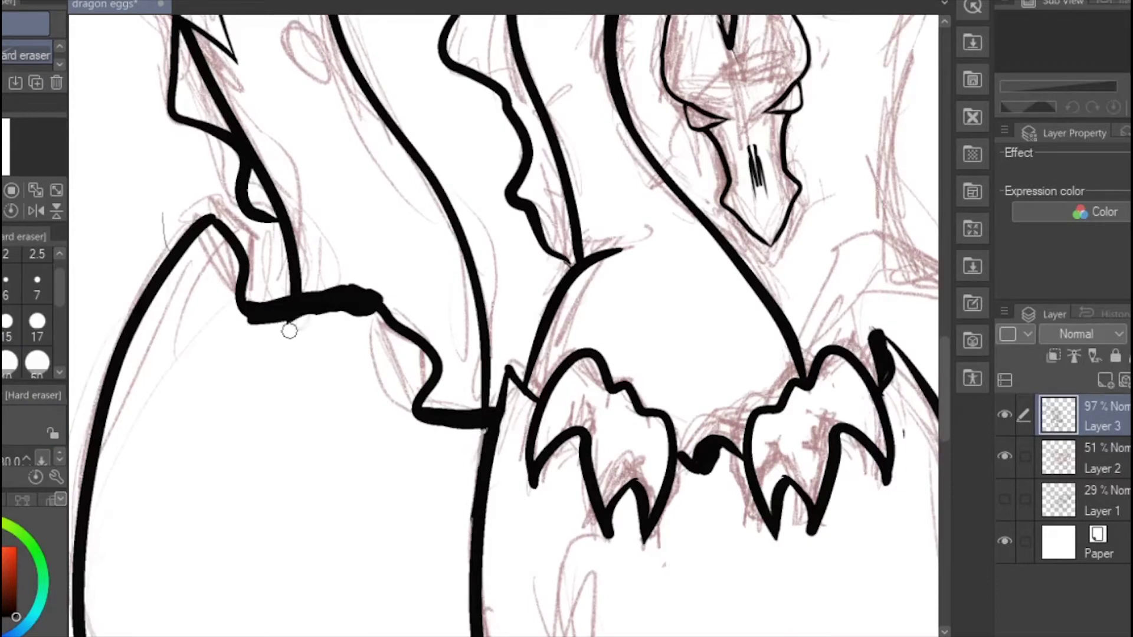
drag(289, 331, 286, 341)
Square off the thick corner of the left egg's shell edge with the G-pen and toggle the Layer 2 sketch to check the lines.
key(p)
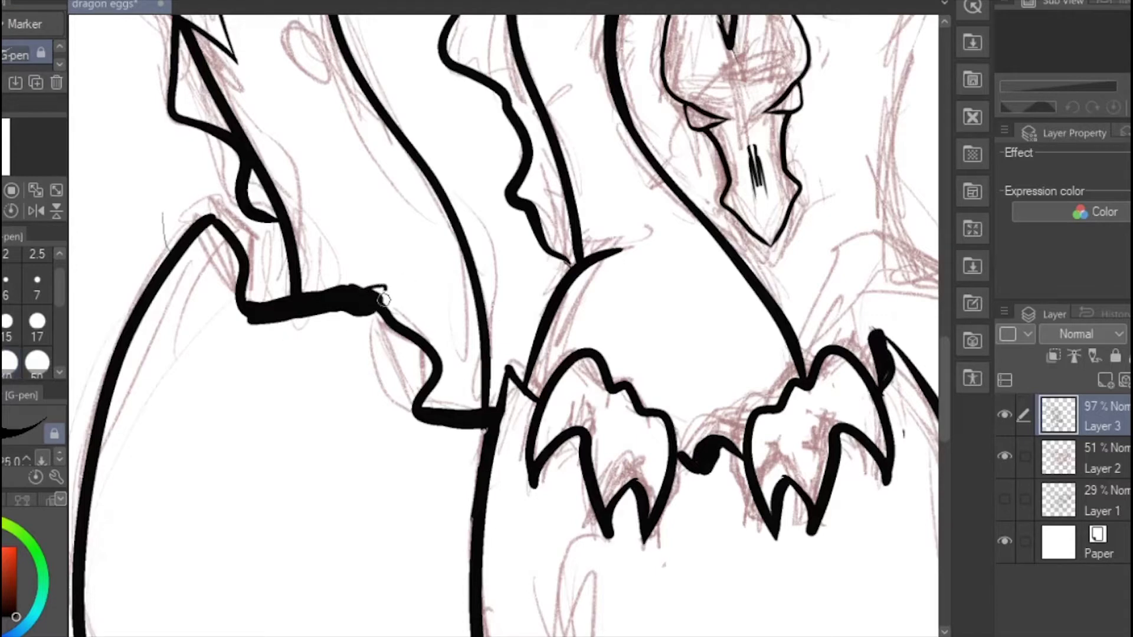
drag(371, 317, 393, 321)
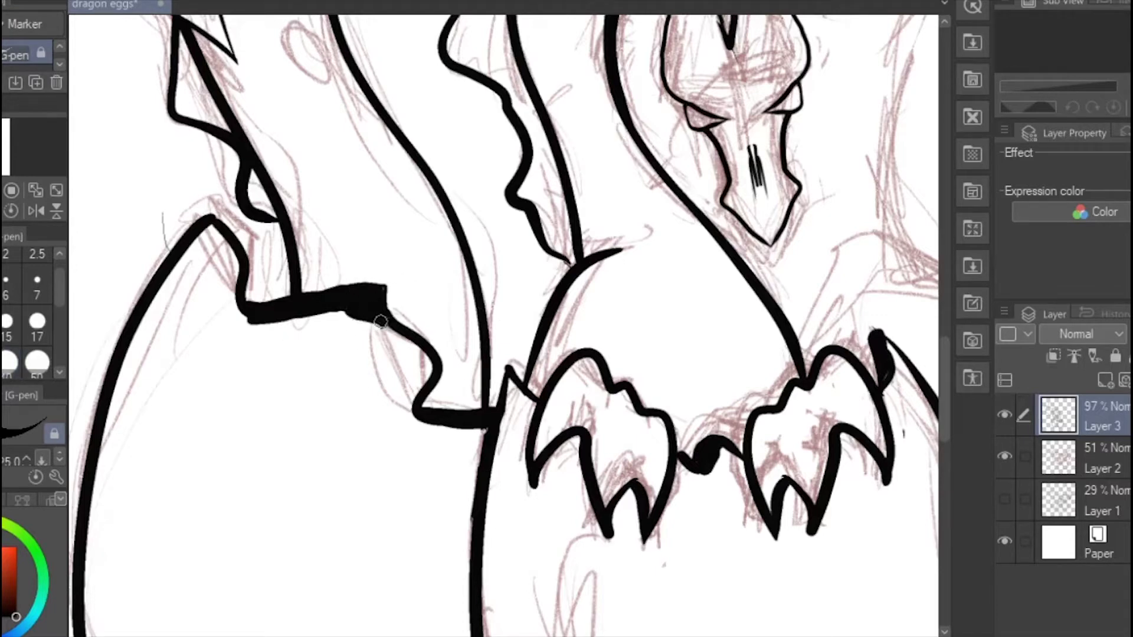
scroll(407, 345, down, 7)
click(1004, 455)
click(1004, 455)
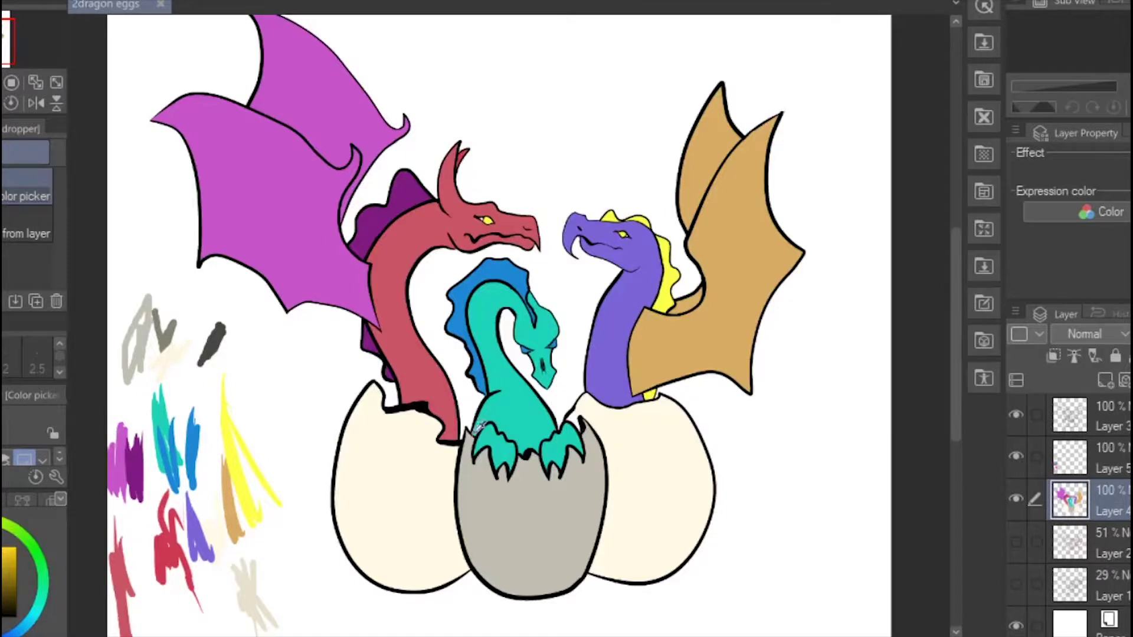
click(479, 431)
scroll(525, 474, up, 5)
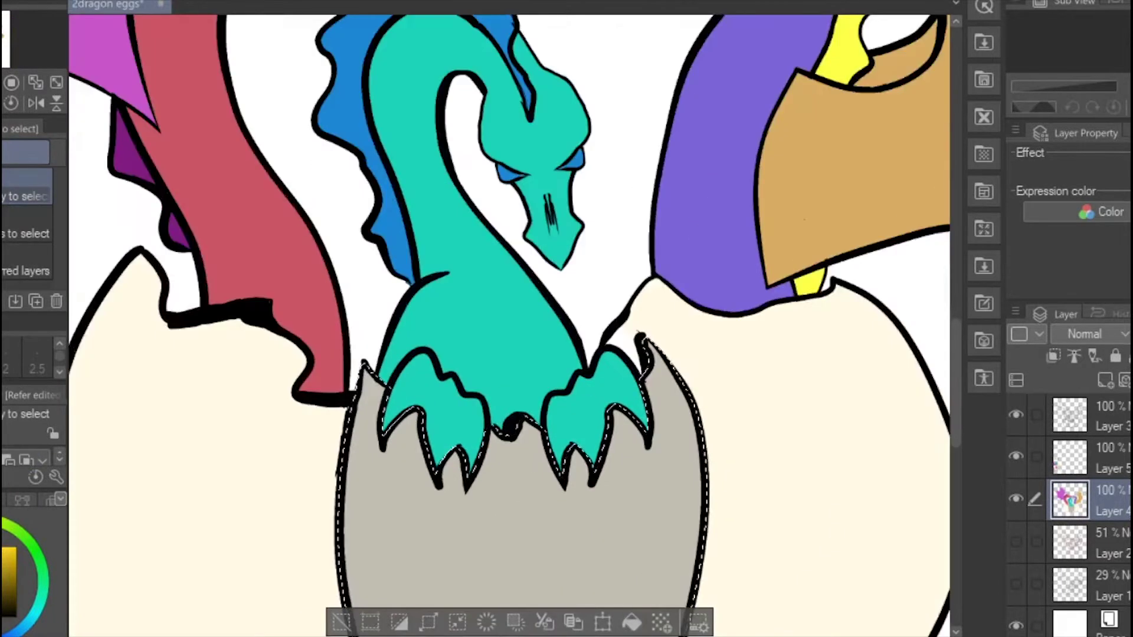
key(ctrl+d)
scroll(209, 440, down, 6)
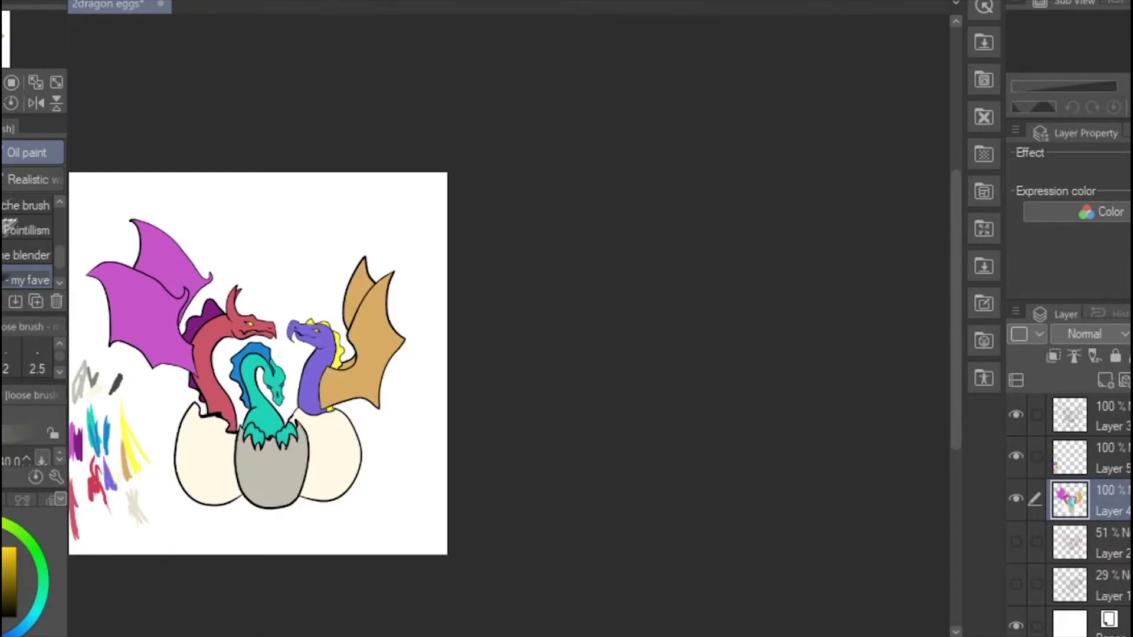
Sample a colour for shading and auto-select the central grey egg's area on Layer 4.
key(i)
scroll(265, 487, up, 5)
drag(266, 487, 378, 530)
key(w)
click(336, 416)
scroll(337, 414, up, 5)
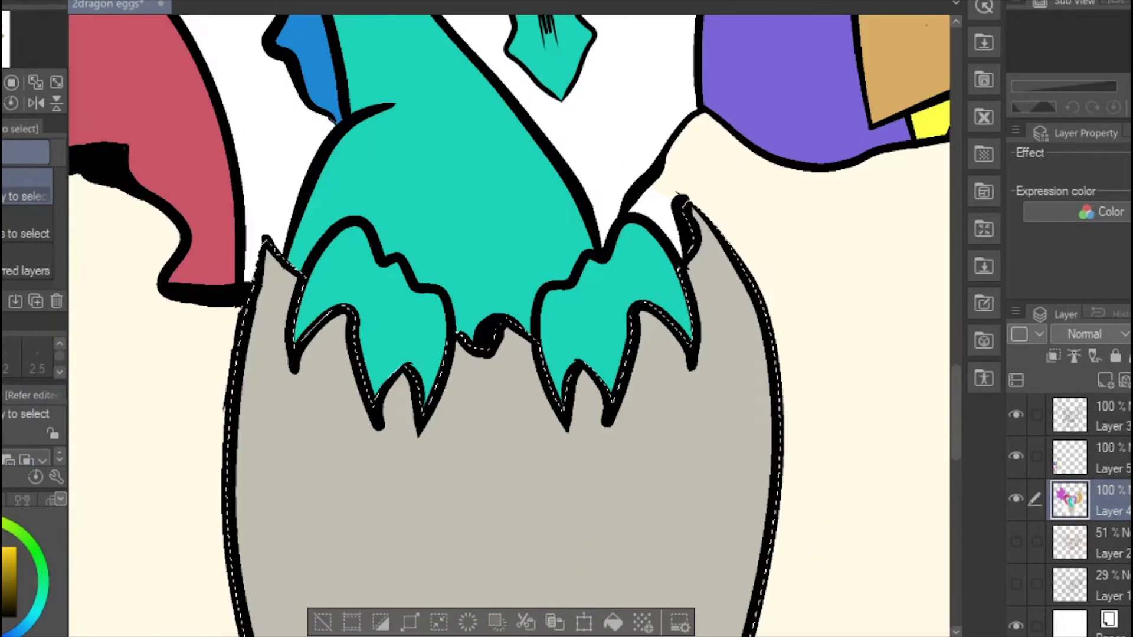
Paint soft darker grey shadows on the central egg beneath both sets of claws with the custom oil paint brush.
key(b)
mouse_move(524, 349)
mouse_down()
mouse_move(567, 438)
mouse_move(560, 460)
mouse_up()
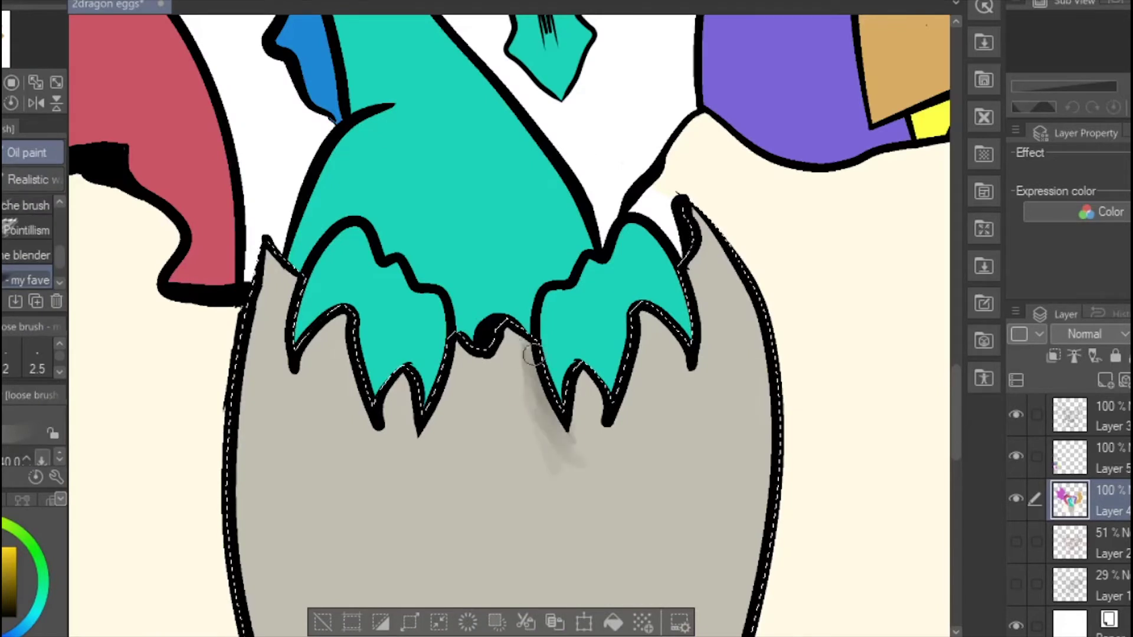
drag(589, 394, 598, 423)
mouse_move(643, 322)
mouse_down()
mouse_move(678, 361)
mouse_move(614, 420)
mouse_up()
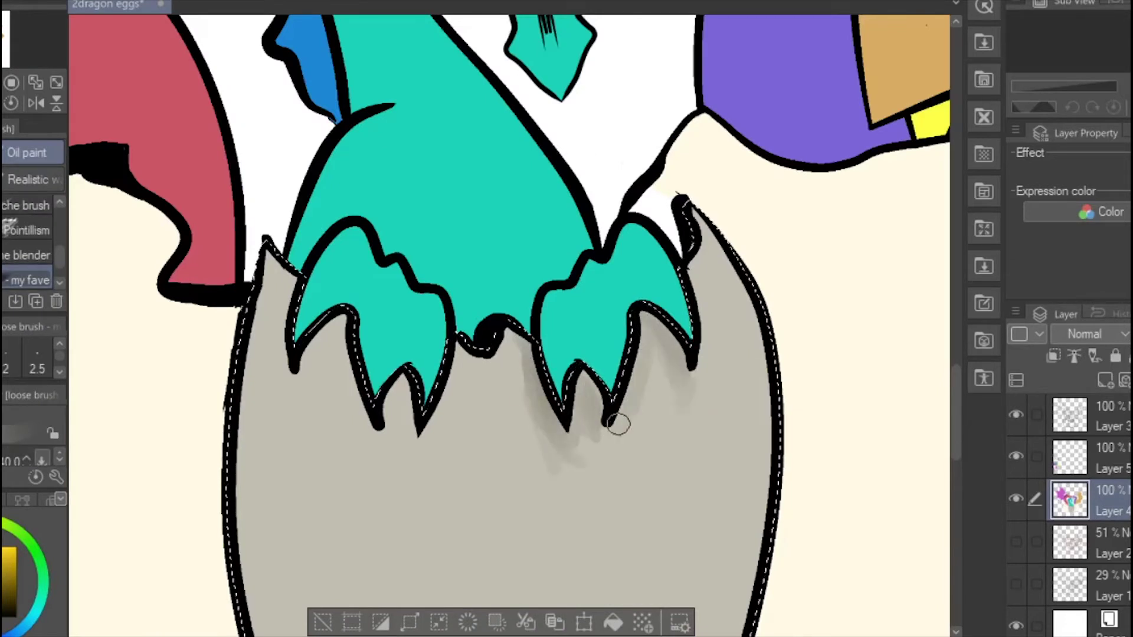
mouse_move(343, 325)
mouse_down()
mouse_move(379, 434)
mouse_move(409, 424)
mouse_up()
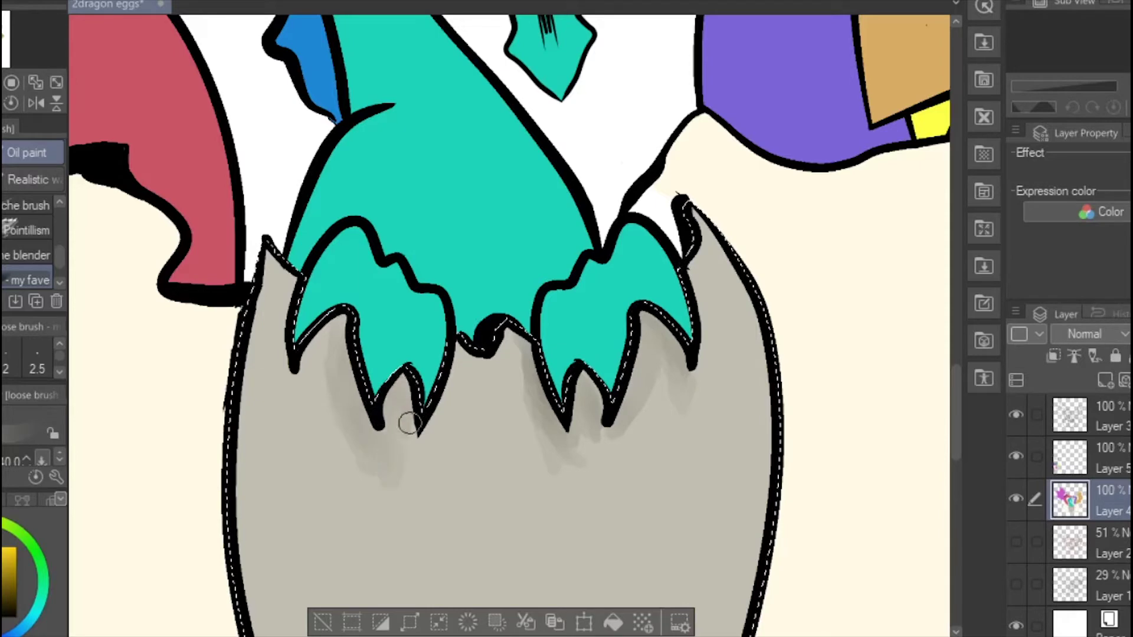
mouse_move(313, 348)
mouse_down()
mouse_move(273, 285)
mouse_move(263, 342)
mouse_up()
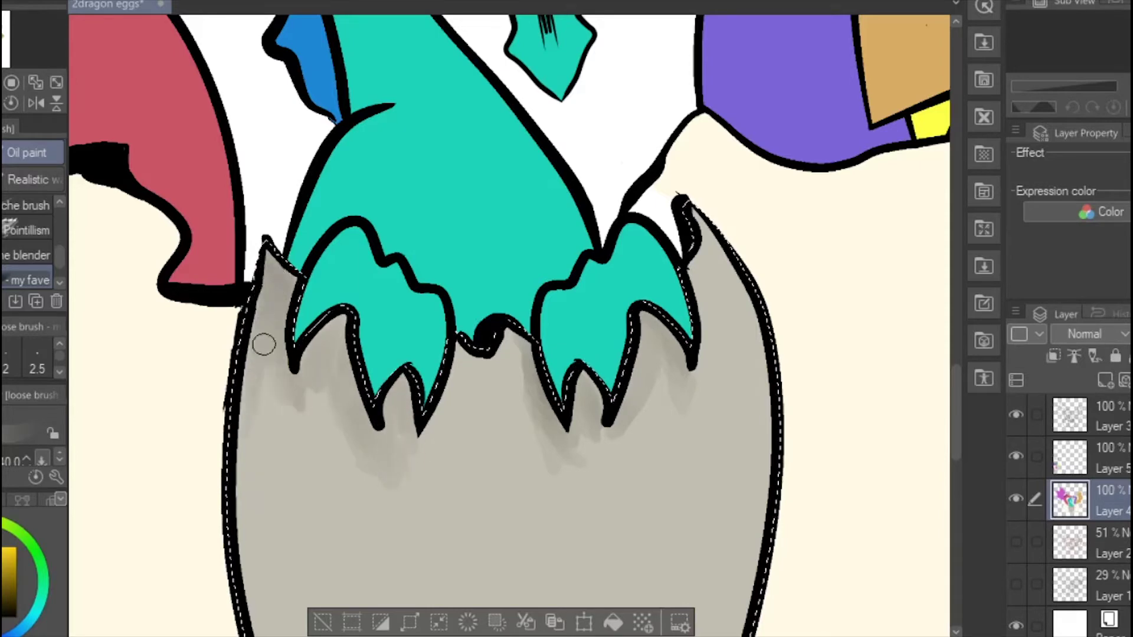
Shade the central egg's left side and lower curve with darker grey strokes.
scroll(633, 434, down, 2)
scroll(36, 357, down, 10)
mouse_move(407, 420)
mouse_down()
mouse_move(250, 235)
mouse_move(407, 481)
mouse_up()
Choose a larger brush size and blend broad grey shading across the central egg's left half, sampling greys from the painting.
drag(19, 313, 20, 223)
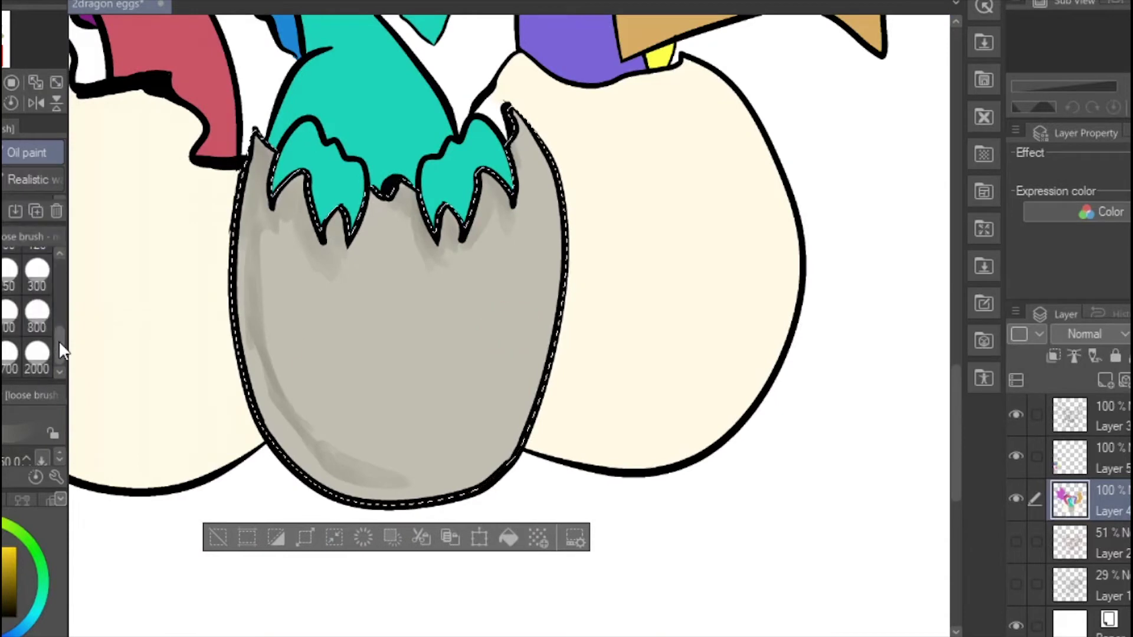
drag(58, 341, 59, 304)
click(10, 355)
mouse_move(264, 297)
mouse_down()
mouse_move(248, 306)
mouse_move(273, 316)
mouse_move(273, 336)
mouse_move(487, 460)
mouse_move(374, 423)
mouse_move(336, 481)
mouse_move(266, 260)
mouse_move(269, 345)
mouse_move(327, 443)
mouse_up()
drag(354, 236, 384, 329)
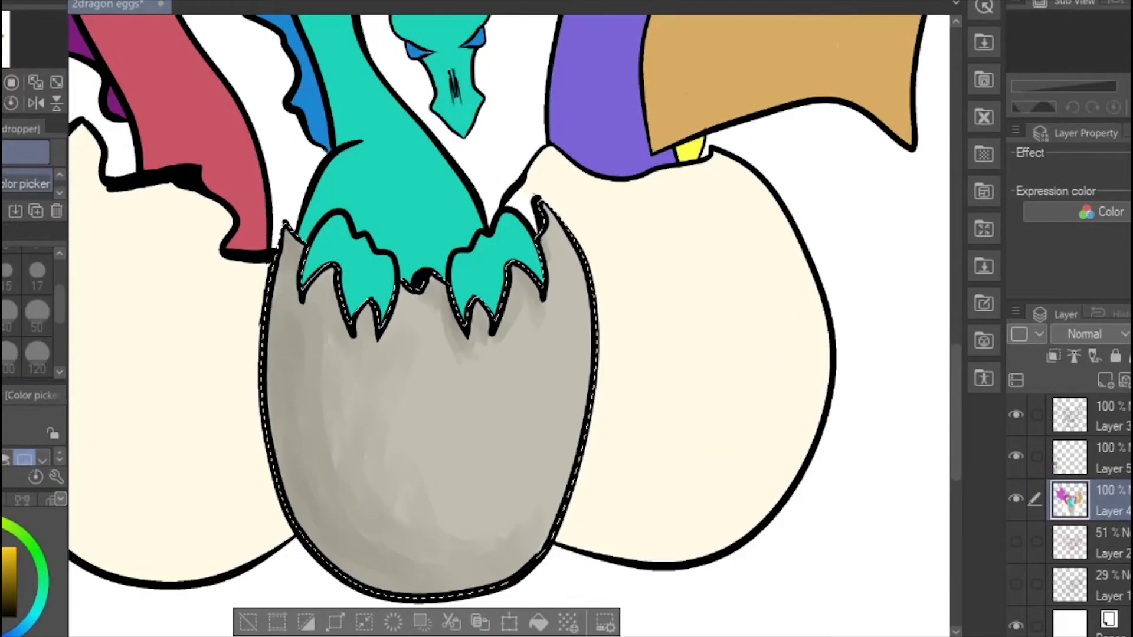
alt+click(347, 308)
drag(236, 265, 896, 391)
alt+click(221, 133)
drag(855, 461, 352, 273)
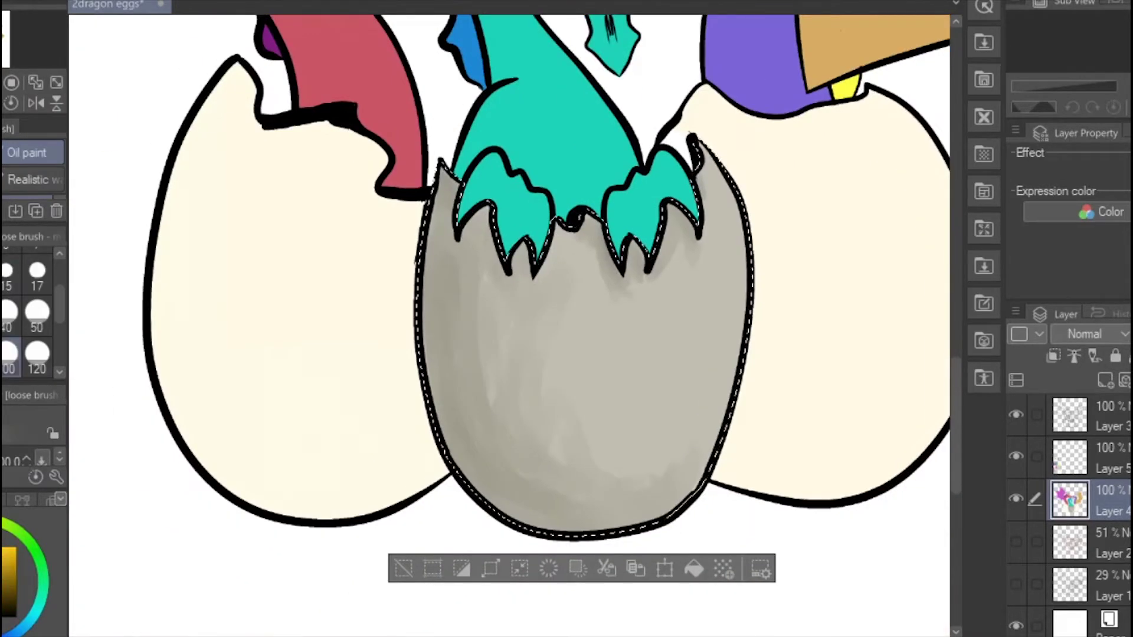
Deepen the dark grey shadows on the central egg around its right-hand set of claws, using brush sizes between 20 and 40.
click(8, 319)
mouse_move(598, 228)
mouse_down()
mouse_move(608, 250)
mouse_move(590, 243)
mouse_move(596, 221)
mouse_up()
scroll(594, 221, up, 3)
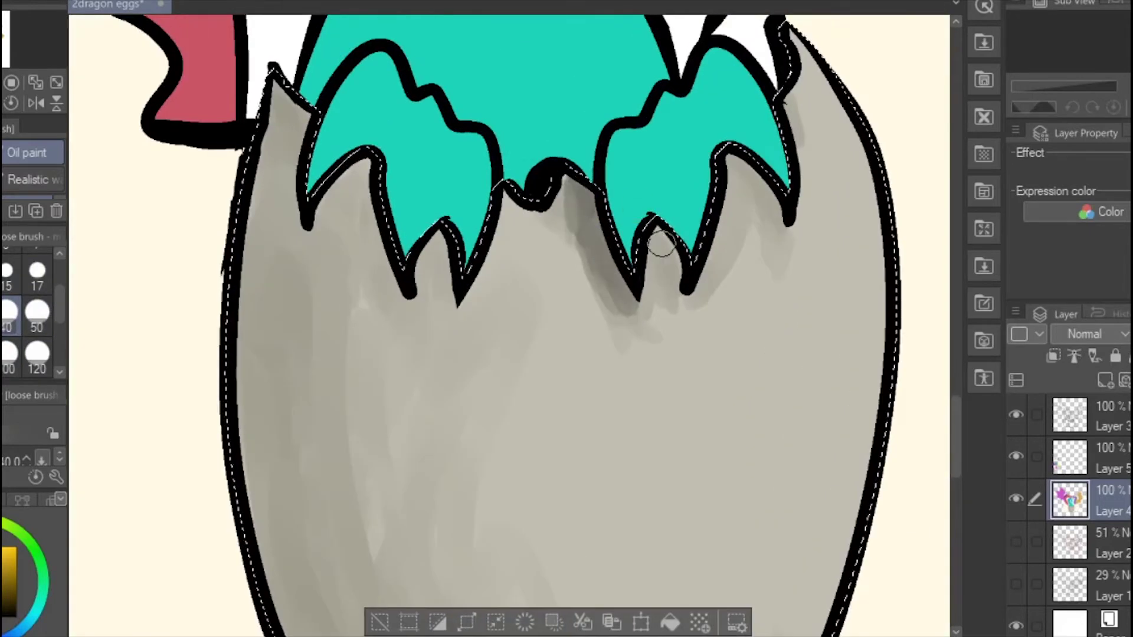
key(bracketleft)
key(bracketleft)
drag(590, 236, 637, 314)
drag(660, 233, 672, 302)
drag(650, 241, 659, 282)
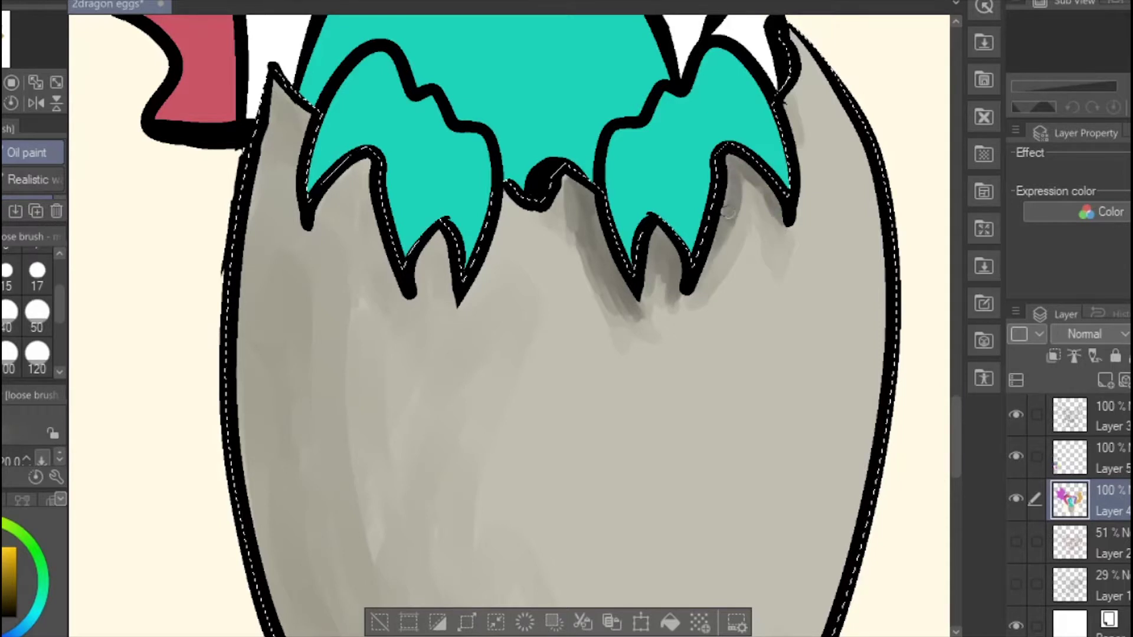
key(bracketright)
mouse_move(778, 205)
mouse_down()
mouse_move(774, 239)
mouse_move(787, 260)
mouse_up()
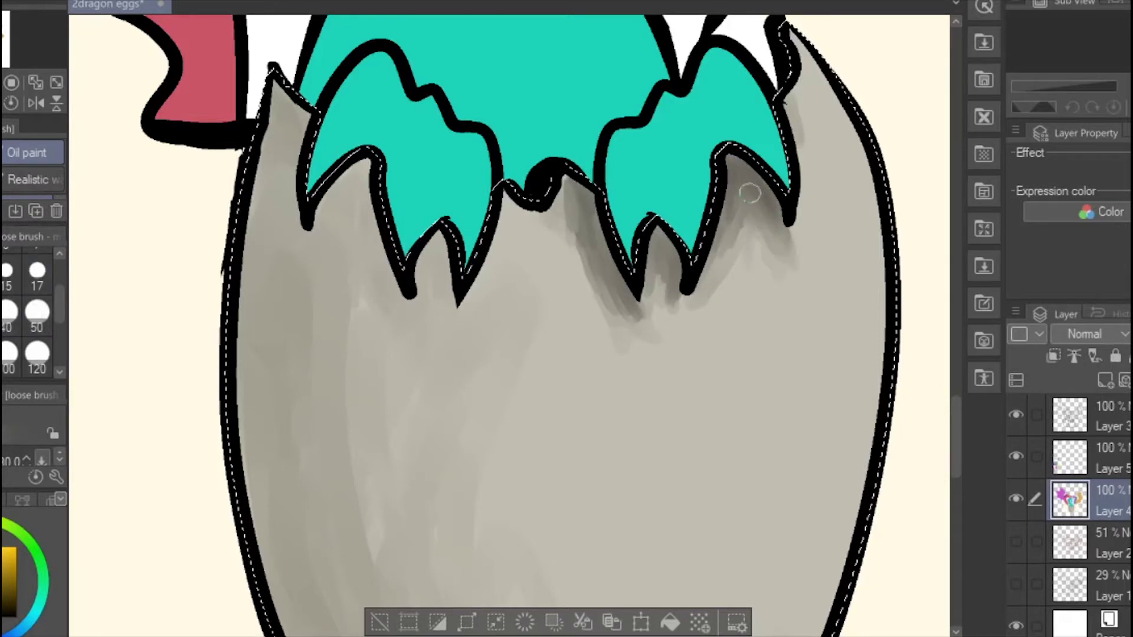
drag(748, 192, 717, 283)
drag(662, 236, 677, 300)
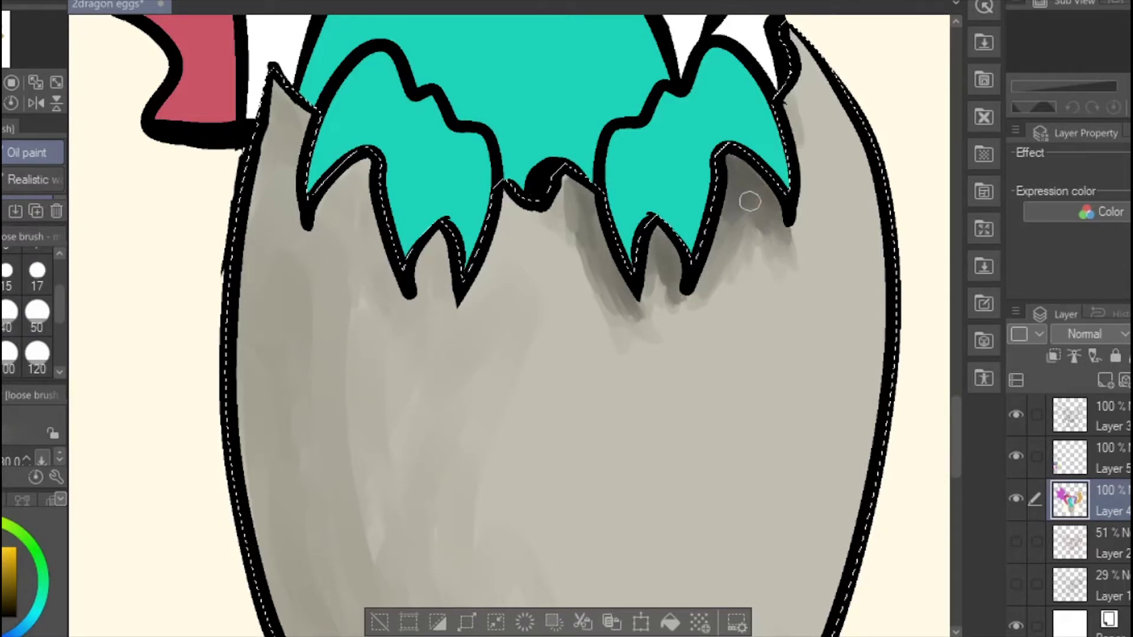
mouse_move(590, 211)
mouse_down()
mouse_move(578, 189)
mouse_move(607, 298)
mouse_up()
Paint dark grey shadows around the left-hand set of claws and on the central egg's upper-left shell tip.
mouse_move(277, 92)
mouse_down()
mouse_move(305, 118)
mouse_move(282, 236)
mouse_move(268, 112)
mouse_move(272, 248)
mouse_move(287, 180)
mouse_move(363, 177)
mouse_move(379, 260)
mouse_move(356, 178)
mouse_move(364, 245)
mouse_up()
key(bracketright)
key(bracketright)
key(bracketright)
mouse_move(359, 206)
mouse_down()
mouse_move(323, 244)
mouse_move(417, 322)
mouse_up()
drag(374, 261, 397, 298)
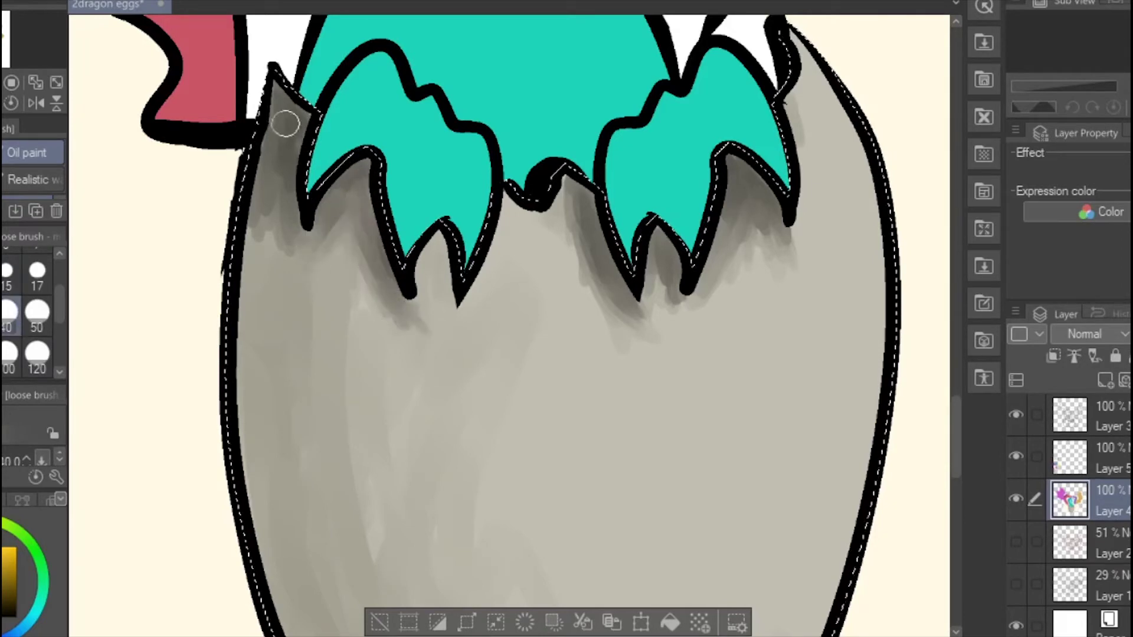
drag(286, 123, 254, 257)
mouse_move(449, 233)
mouse_down()
mouse_move(413, 283)
mouse_move(447, 315)
mouse_up()
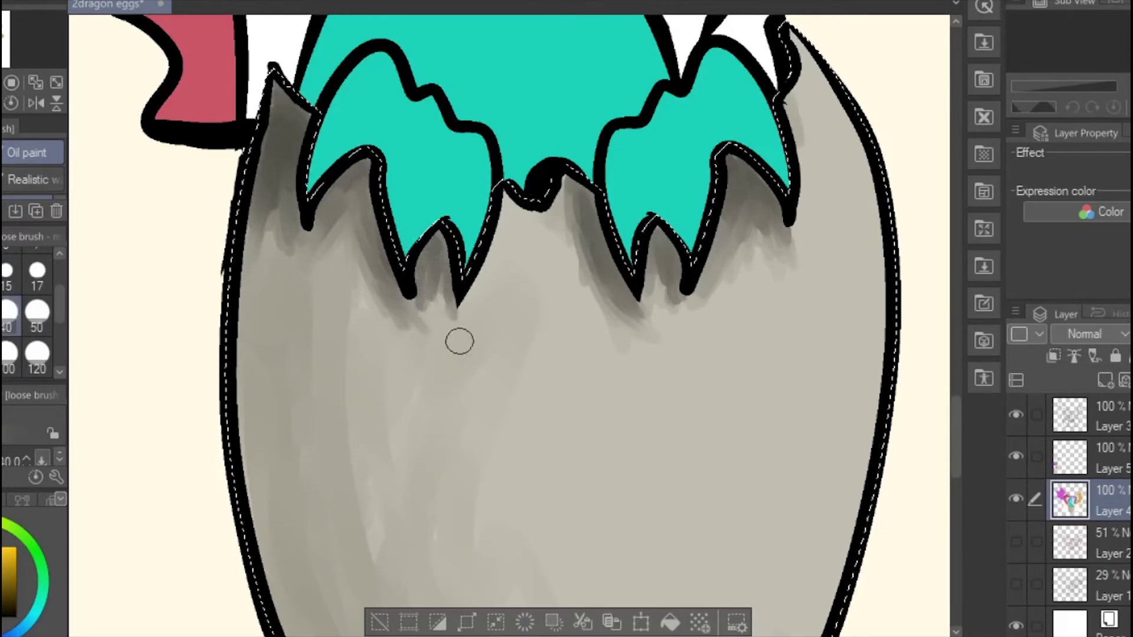
drag(523, 242, 499, 313)
drag(773, 254, 776, 215)
Darken the central egg's left side and lower curve at brush size 70, blending soft grey patches across its middle.
scroll(601, 419, down, 2)
mouse_move(450, 355)
mouse_down()
mouse_move(456, 406)
mouse_move(463, 360)
mouse_move(461, 462)
mouse_move(514, 547)
mouse_up()
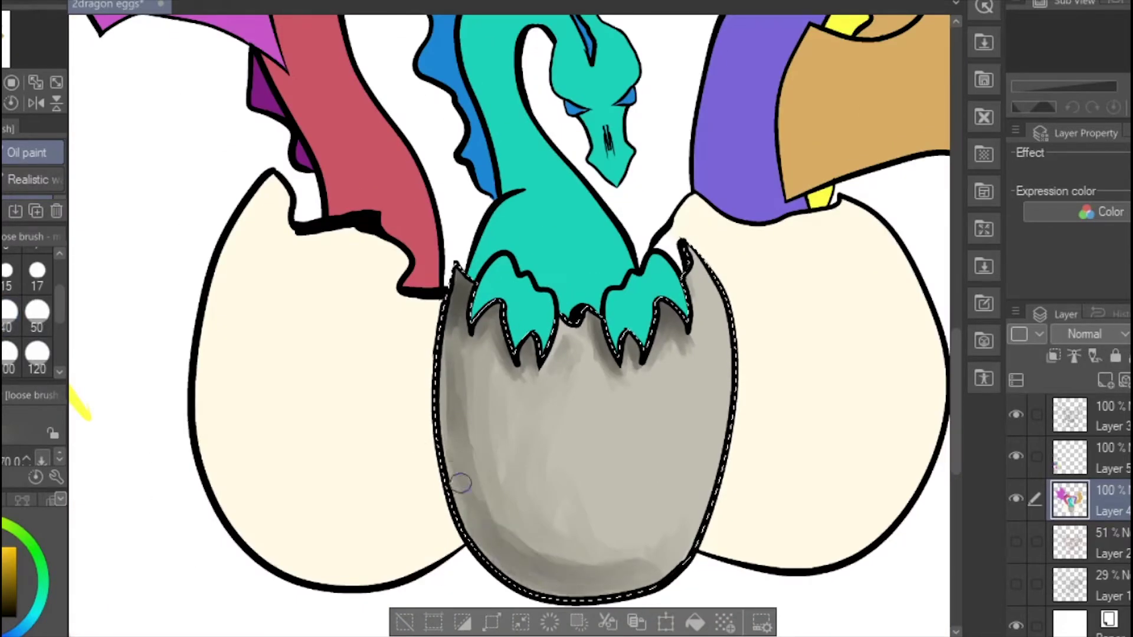
mouse_move(461, 482)
mouse_down()
mouse_move(450, 354)
mouse_move(475, 450)
mouse_move(463, 354)
mouse_move(471, 434)
mouse_move(674, 543)
mouse_move(601, 548)
mouse_move(570, 523)
mouse_up()
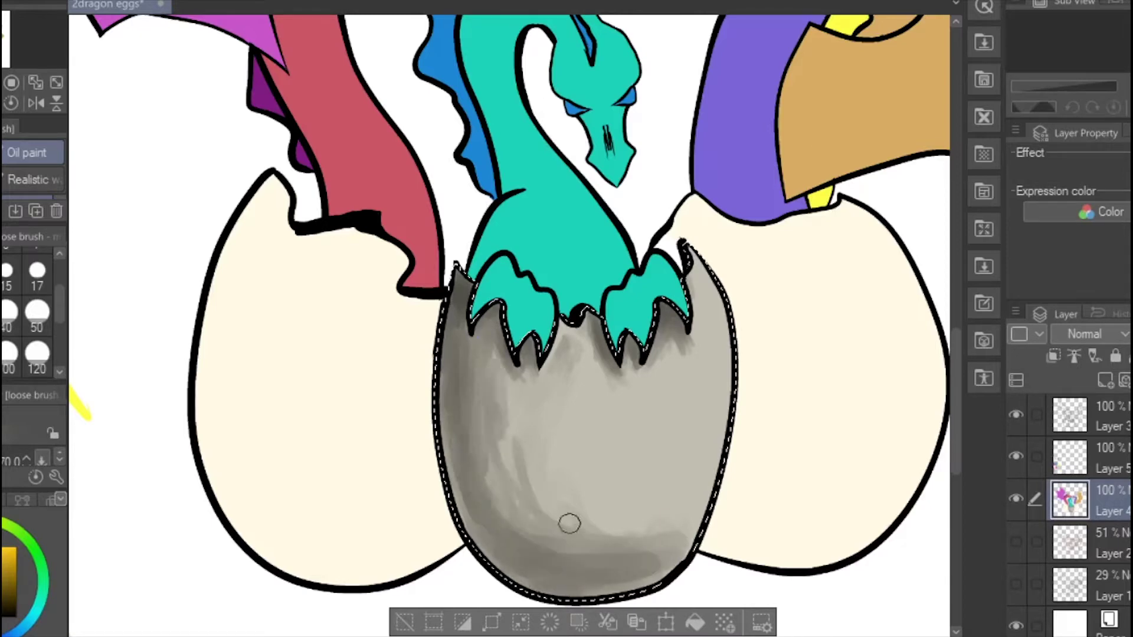
mouse_move(669, 425)
mouse_down()
mouse_move(640, 422)
mouse_move(544, 527)
mouse_up()
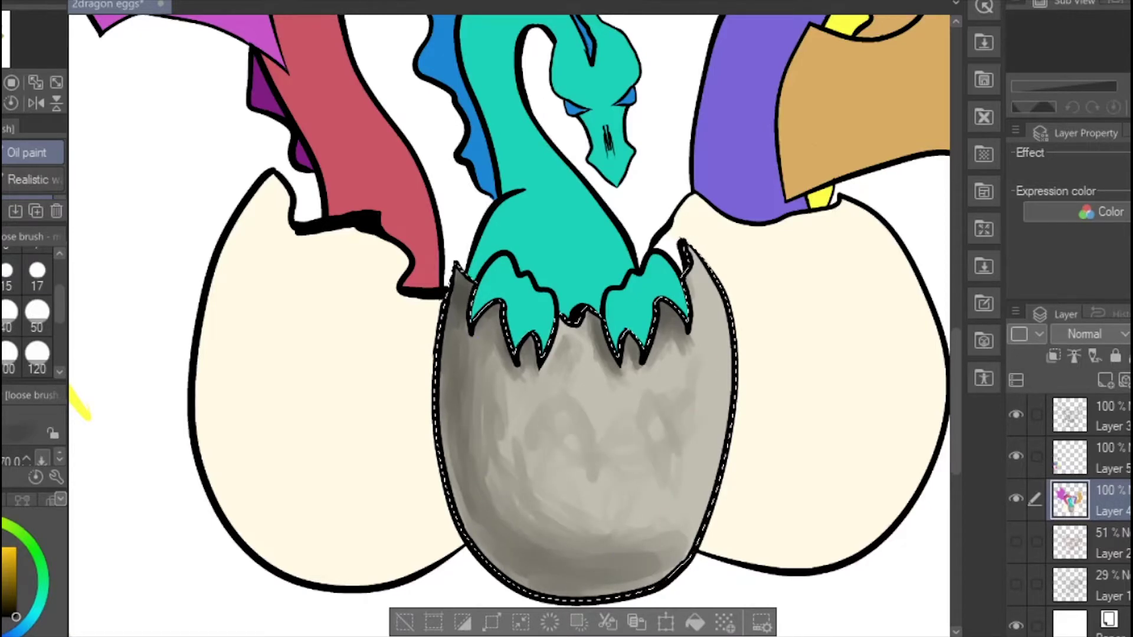
Paint near-black shadows on the central egg beneath the right-hand claws with a size 20 brush.
scroll(606, 339, up, 3)
drag(852, 162, 870, 260)
mouse_move(762, 235)
mouse_down()
mouse_move(814, 288)
mouse_move(793, 246)
mouse_move(777, 243)
mouse_move(747, 346)
mouse_move(749, 310)
mouse_move(835, 336)
mouse_move(769, 243)
mouse_move(805, 262)
mouse_move(823, 304)
mouse_move(736, 342)
mouse_move(793, 296)
mouse_move(691, 360)
mouse_move(699, 400)
mouse_move(683, 393)
mouse_move(671, 333)
mouse_move(655, 376)
mouse_move(703, 373)
mouse_up()
mouse_move(554, 264)
mouse_down()
mouse_move(626, 426)
mouse_move(557, 287)
mouse_move(634, 413)
mouse_up()
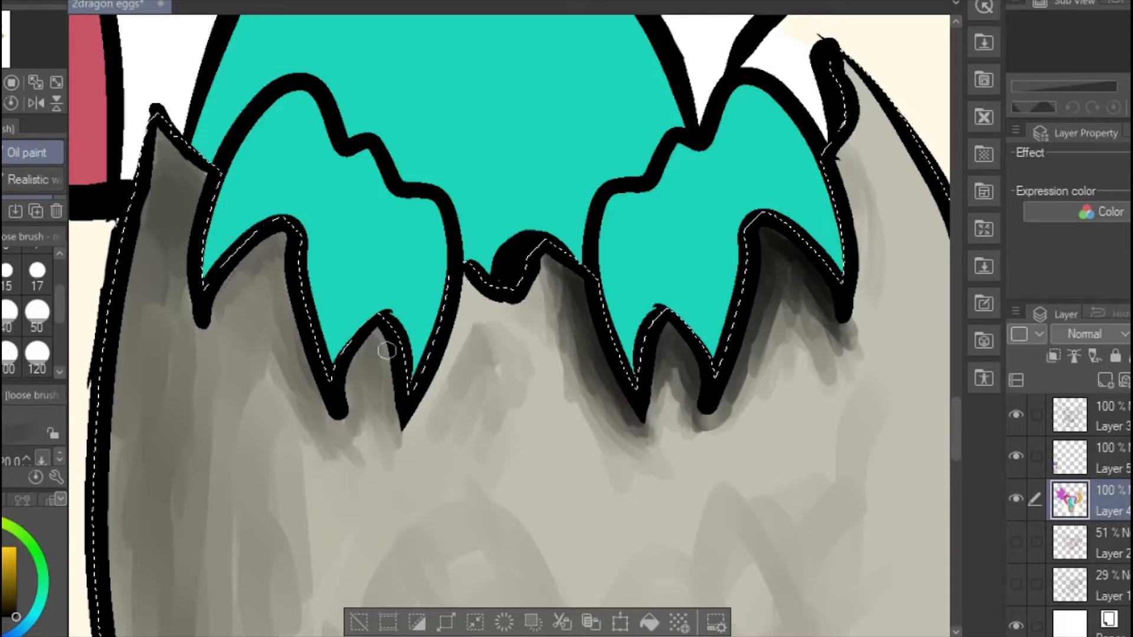
Paint near-black shadows beneath the left-hand claws and add faint grey shading between the claws and on the right shell tip.
mouse_move(384, 330)
mouse_down()
mouse_move(346, 401)
mouse_move(384, 363)
mouse_move(388, 455)
mouse_move(406, 417)
mouse_move(456, 423)
mouse_move(500, 450)
mouse_move(538, 279)
mouse_move(468, 307)
mouse_move(489, 345)
mouse_up()
drag(872, 103, 864, 174)
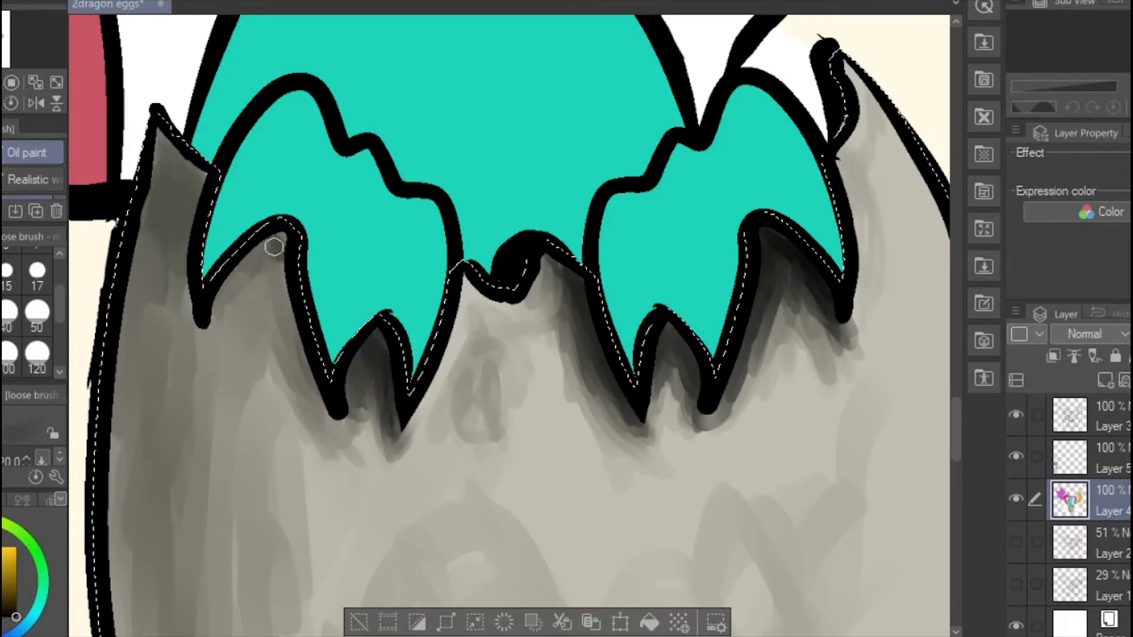
mouse_move(273, 247)
mouse_down()
mouse_move(303, 382)
mouse_move(281, 240)
mouse_move(204, 338)
mouse_move(324, 407)
mouse_up()
drag(367, 345, 354, 394)
mouse_move(281, 244)
mouse_down()
mouse_move(193, 169)
mouse_move(167, 232)
mouse_move(177, 177)
mouse_move(164, 218)
mouse_move(175, 331)
mouse_up()
drag(295, 366, 320, 430)
Paint thin, wavy grey texture strokes across the middle of the central egg.
scroll(761, 425, down, 4)
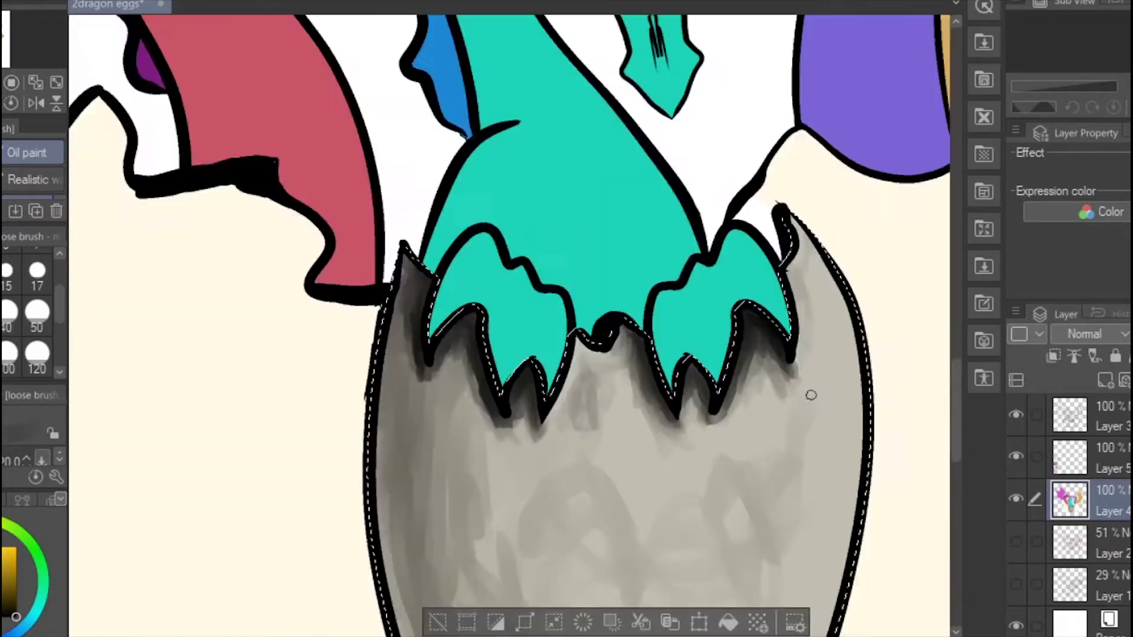
drag(767, 515, 691, 326)
drag(550, 304, 612, 352)
mouse_move(731, 236)
mouse_down()
mouse_move(688, 334)
mouse_move(586, 396)
mouse_up()
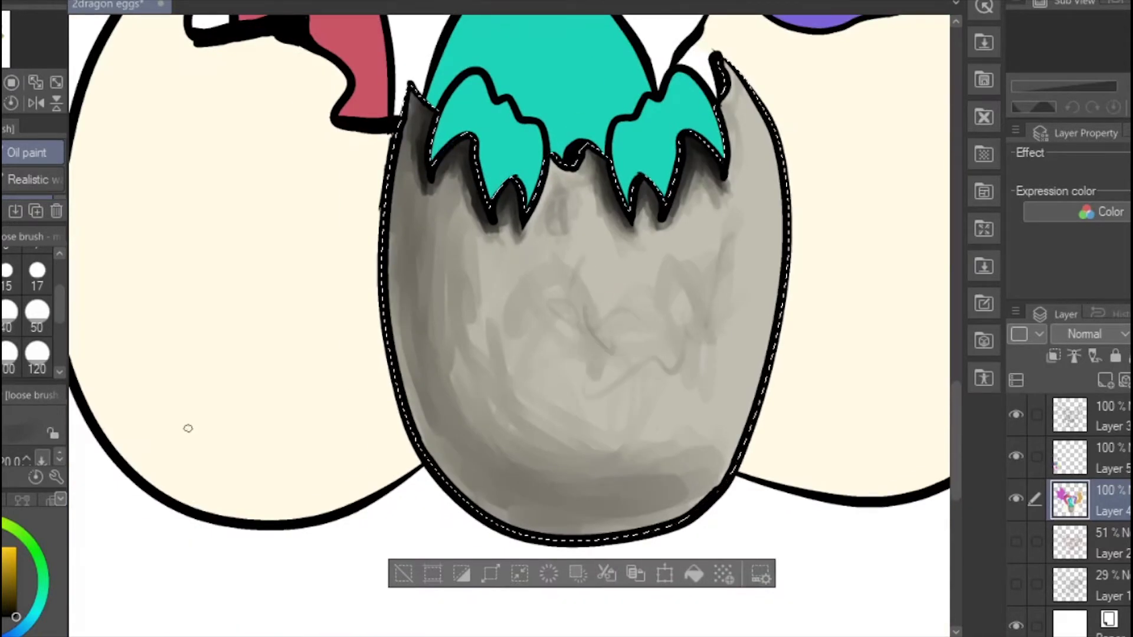
Darken the central egg's lower curve and left side at brush size 40, then blend the shading at size 100.
mouse_move(432, 379)
mouse_down()
mouse_move(461, 451)
mouse_move(637, 498)
mouse_move(504, 527)
mouse_up()
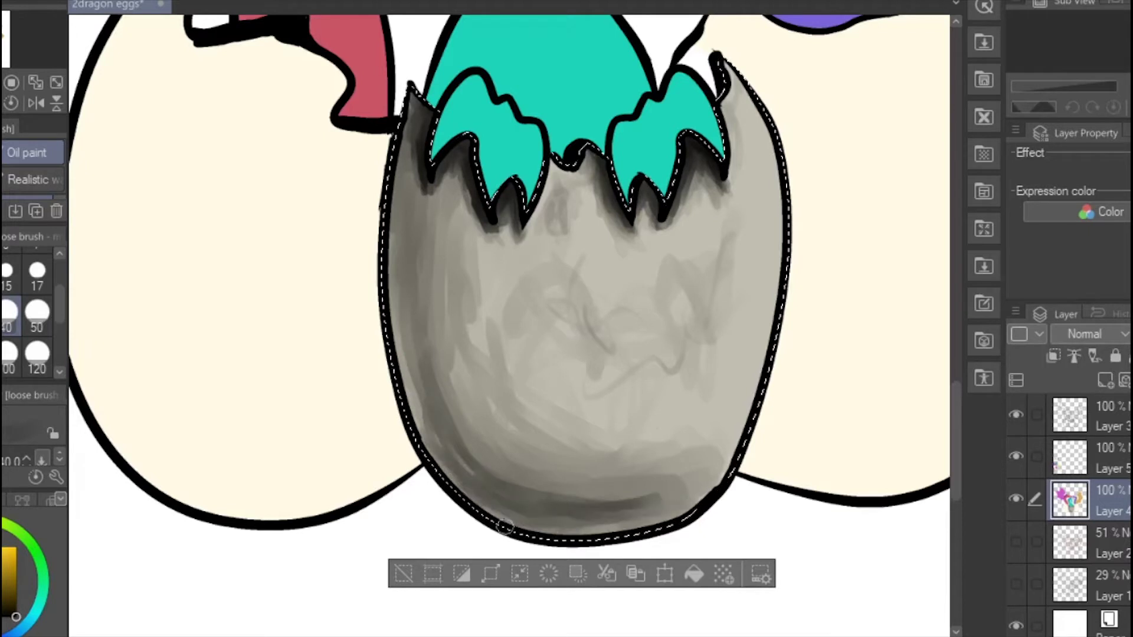
mouse_move(671, 491)
mouse_down()
mouse_move(391, 254)
mouse_move(408, 412)
mouse_up()
mouse_move(593, 526)
mouse_down()
mouse_move(478, 475)
mouse_move(407, 248)
mouse_move(432, 314)
mouse_move(448, 232)
mouse_up()
key(bracketright)
key(bracketright)
key(bracketright)
key(bracketright)
key(bracketright)
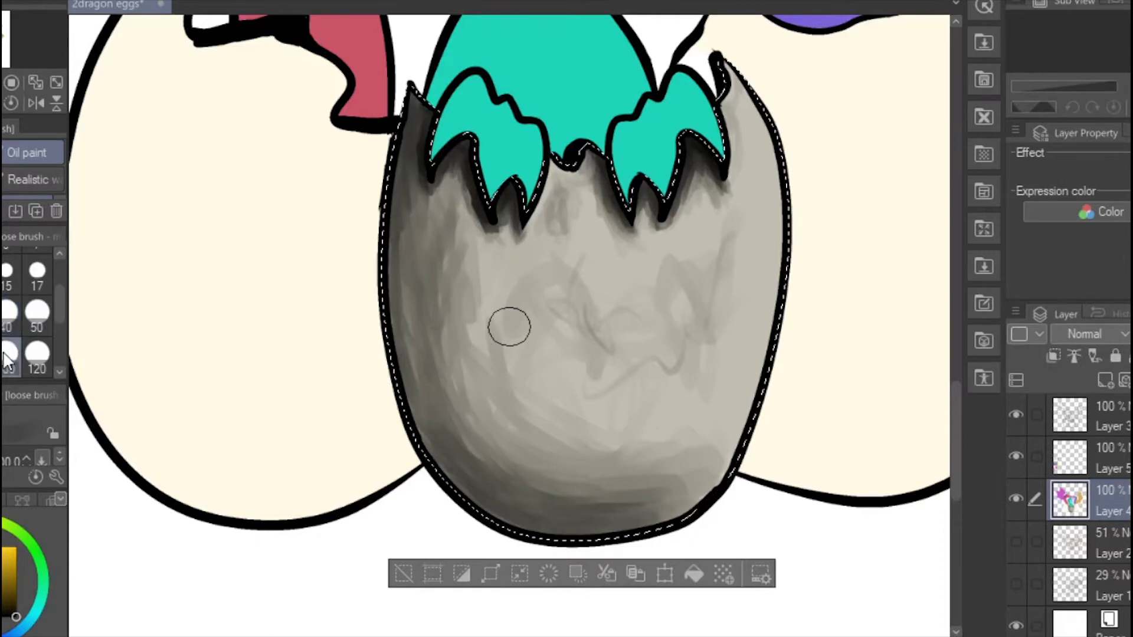
mouse_move(417, 322)
mouse_down()
mouse_move(531, 468)
mouse_move(445, 348)
mouse_move(479, 419)
mouse_up()
scroll(512, 326, down, 1)
scroll(512, 326, down, 1)
scroll(468, 407, up, 2)
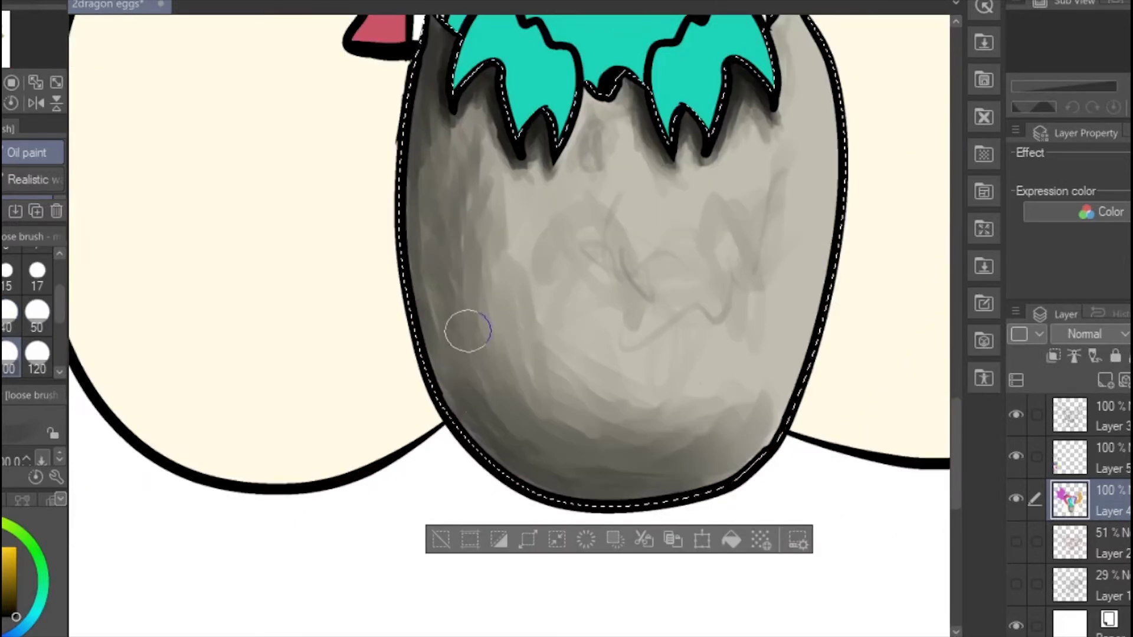
drag(468, 345, 446, 275)
Paint near-black shading down the central egg's left edge and along its bottom curve with a size 50 brush.
key(bracketleft)
key(bracketleft)
key(bracketleft)
key(bracketleft)
mouse_move(429, 139)
mouse_down()
mouse_move(447, 348)
mouse_move(487, 429)
mouse_move(437, 257)
mouse_move(508, 323)
mouse_move(703, 439)
mouse_move(455, 220)
mouse_move(431, 260)
mouse_move(418, 206)
mouse_move(460, 413)
mouse_move(447, 367)
mouse_move(527, 476)
mouse_move(465, 434)
mouse_up()
key(bracketright)
key(bracketright)
key(bracketright)
key(bracketright)
key(bracketleft)
key(bracketleft)
key(bracketleft)
key(bracketleft)
scroll(540, 604, down, 1)
mouse_move(472, 165)
mouse_down()
mouse_move(480, 275)
mouse_move(657, 493)
mouse_move(716, 455)
mouse_up()
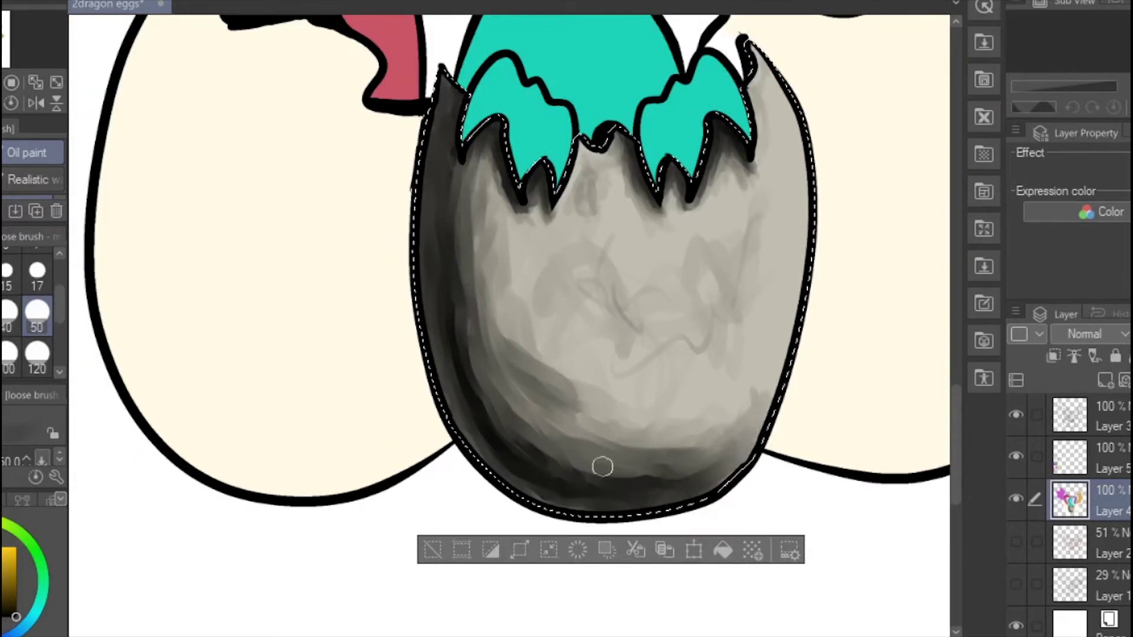
Blend the near-black shading into the grey along the central egg's left side and bottom, using brush sizes 25 and 50.
mouse_move(602, 466)
mouse_down()
mouse_move(531, 491)
mouse_move(477, 454)
mouse_move(457, 417)
mouse_move(579, 465)
mouse_move(470, 148)
mouse_move(536, 394)
mouse_move(684, 434)
mouse_move(557, 379)
mouse_move(490, 233)
mouse_move(460, 351)
mouse_move(509, 327)
mouse_move(443, 213)
mouse_move(452, 192)
mouse_move(430, 303)
mouse_move(573, 476)
mouse_move(531, 489)
mouse_move(699, 472)
mouse_move(477, 412)
mouse_move(430, 232)
mouse_move(436, 143)
mouse_up()
key(bracketleft)
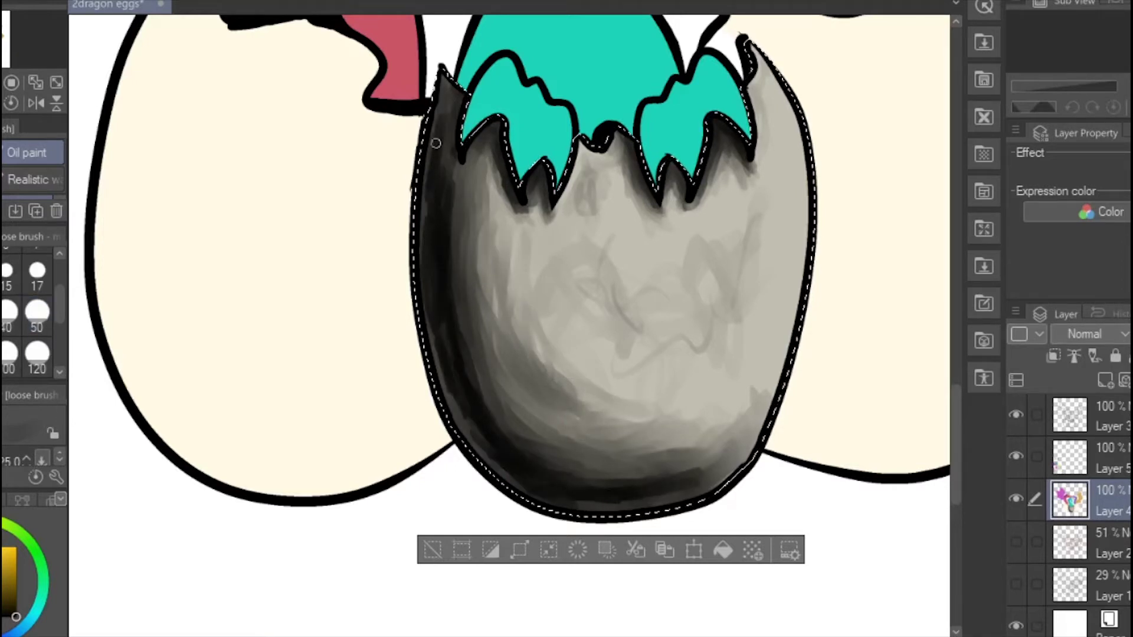
drag(430, 281, 484, 460)
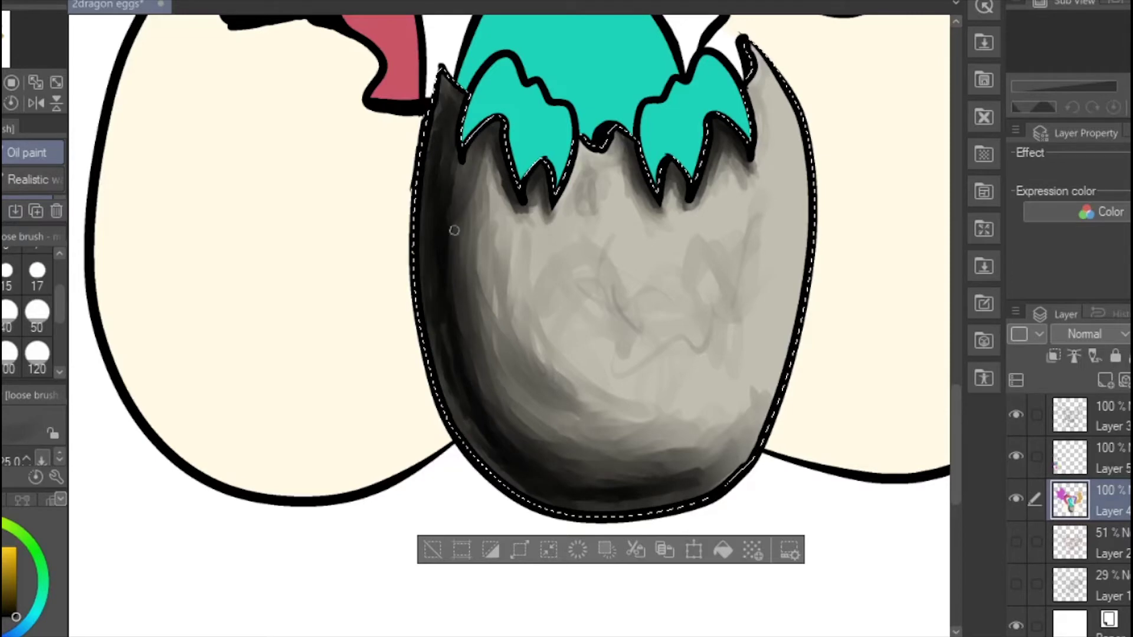
scroll(442, 548, down, 6)
scroll(440, 495, up, 4)
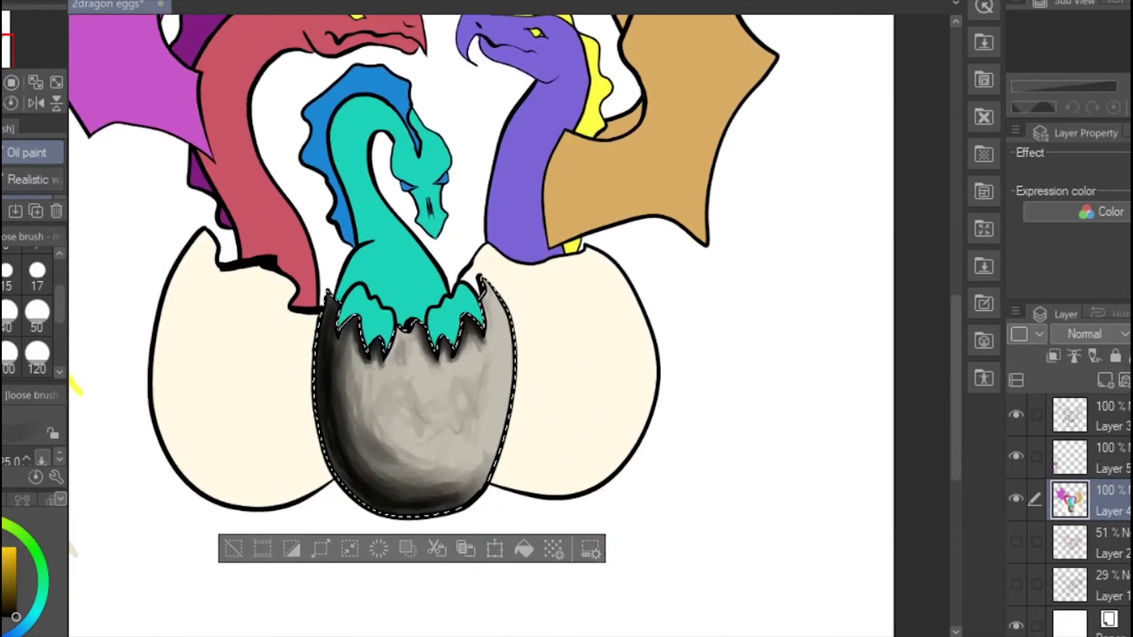
mouse_move(60, 313)
mouse_down()
mouse_move(63, 329)
mouse_move(61, 307)
mouse_up()
click(48, 345)
drag(402, 473, 474, 480)
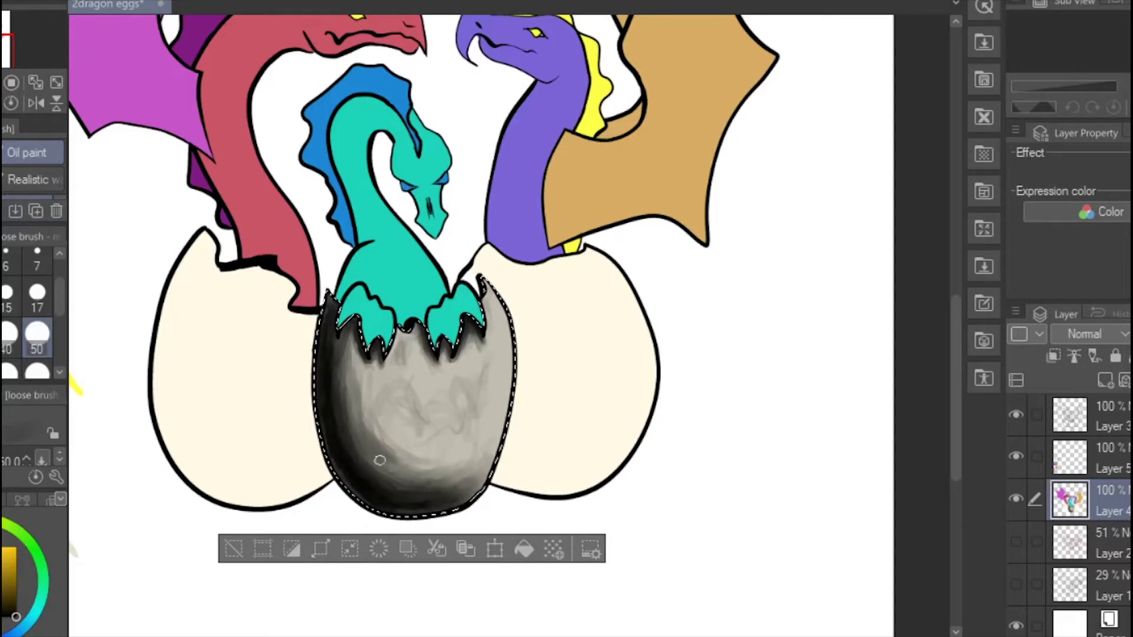
drag(354, 435, 708, 591)
Sample a light colour from the palette swatches and paint a blended highlight down the central egg's right edge.
alt+click(254, 334)
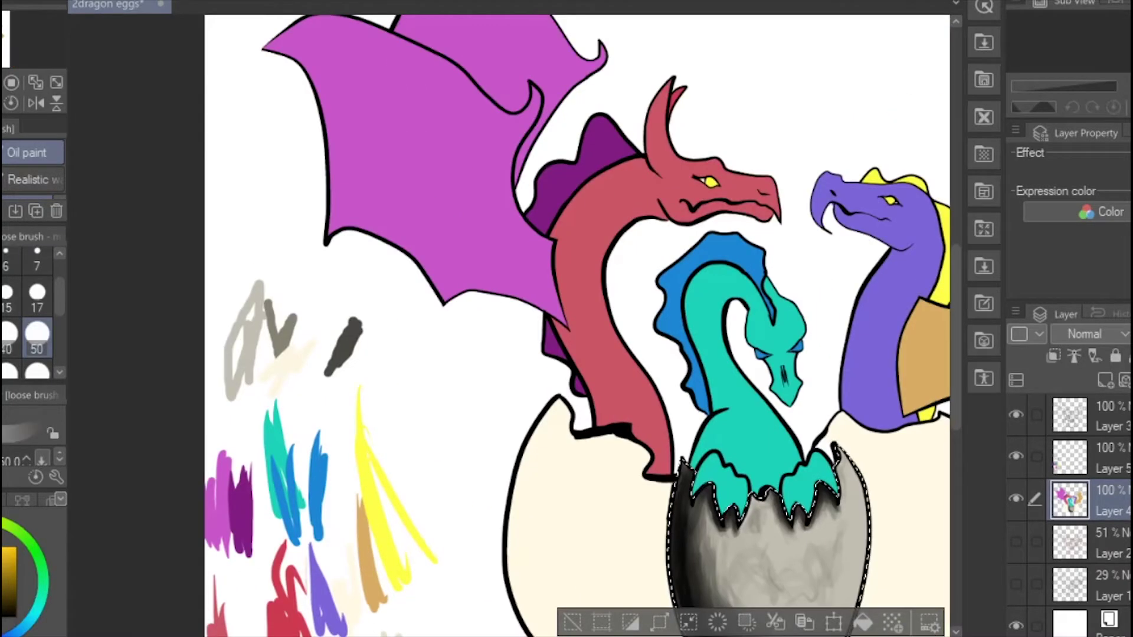
mouse_move(826, 444)
mouse_down()
mouse_move(480, 325)
mouse_move(506, 413)
mouse_move(503, 463)
mouse_up()
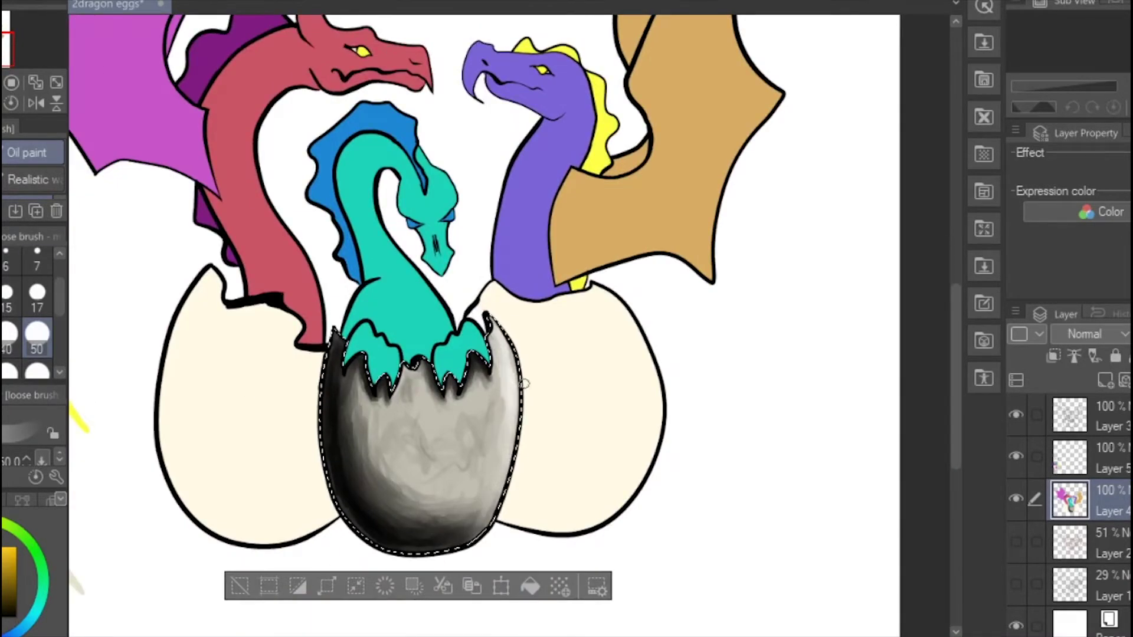
drag(510, 377, 505, 466)
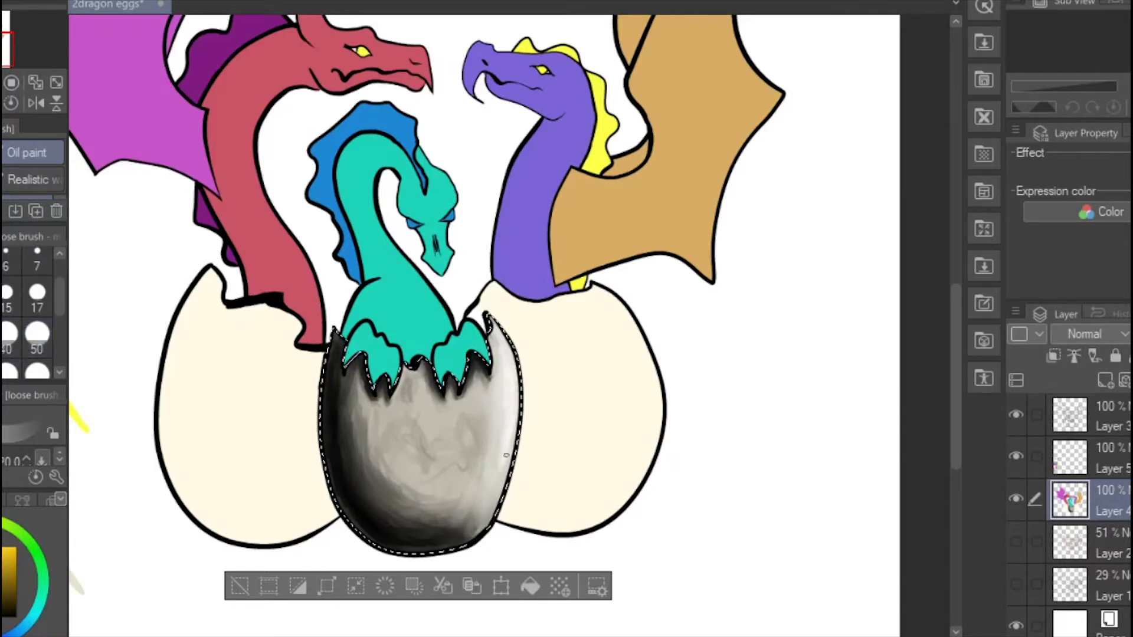
drag(506, 456, 496, 481)
key(bracketright)
key(bracketright)
key(bracketright)
key(bracketright)
mouse_move(507, 378)
mouse_down()
mouse_move(486, 490)
mouse_move(437, 509)
mouse_up()
Dab small grey-brown texture spots onto the middle of the central egg and soften the area around them.
scroll(477, 467, down, 6)
scroll(418, 460, up, 4)
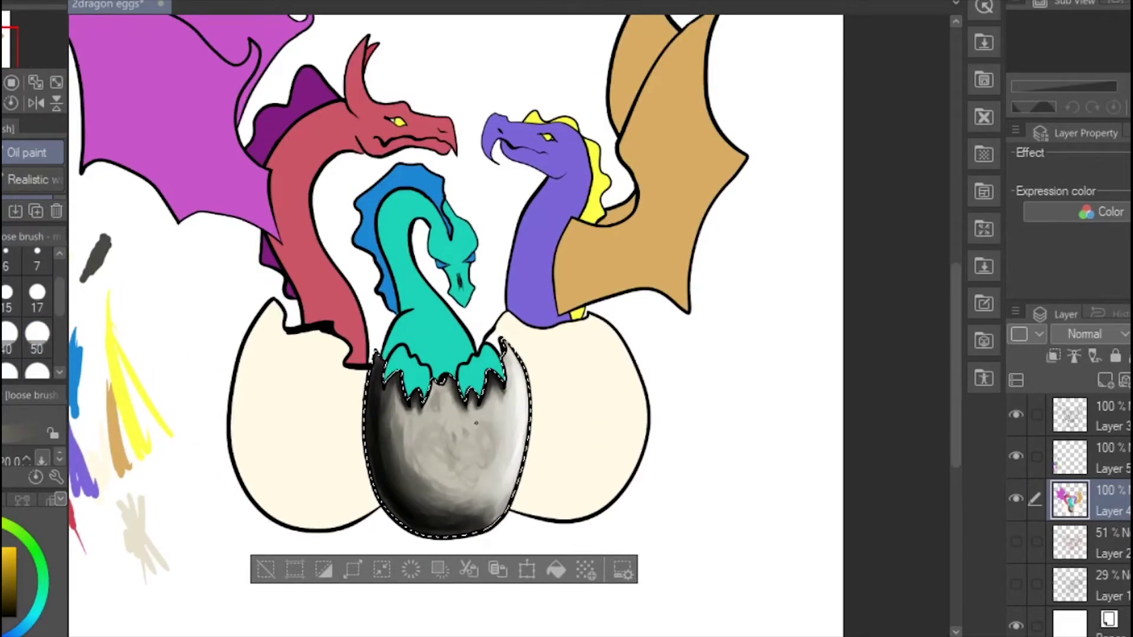
drag(476, 423, 451, 422)
scroll(664, 447, up, 3)
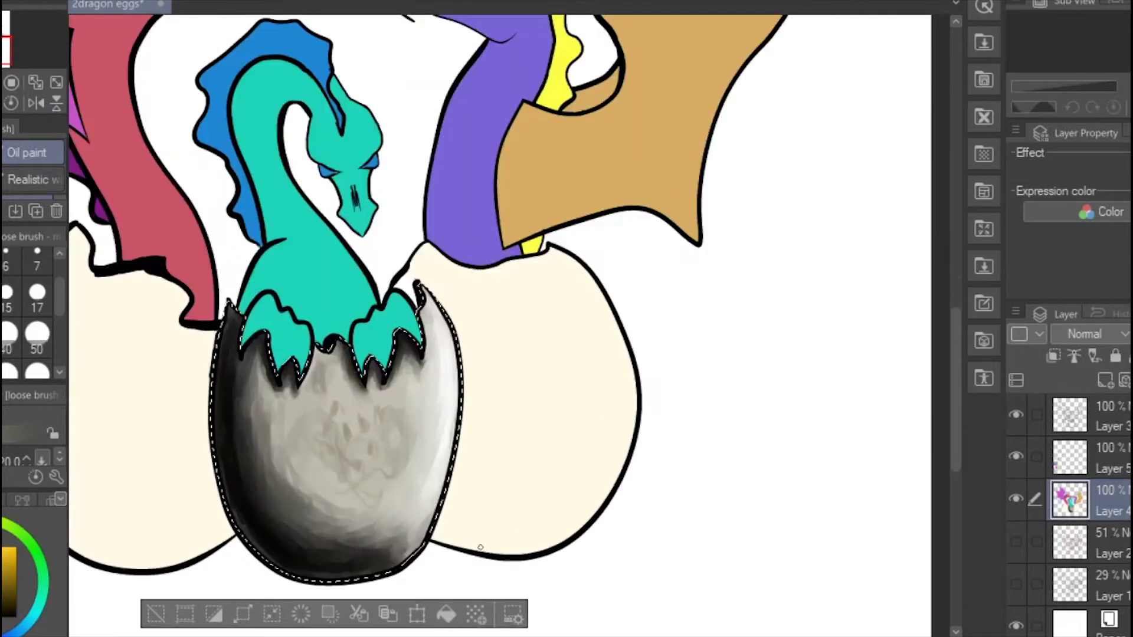
click(37, 336)
drag(378, 443, 361, 467)
key(bracketleft)
key(bracketleft)
key(bracketleft)
key(bracketleft)
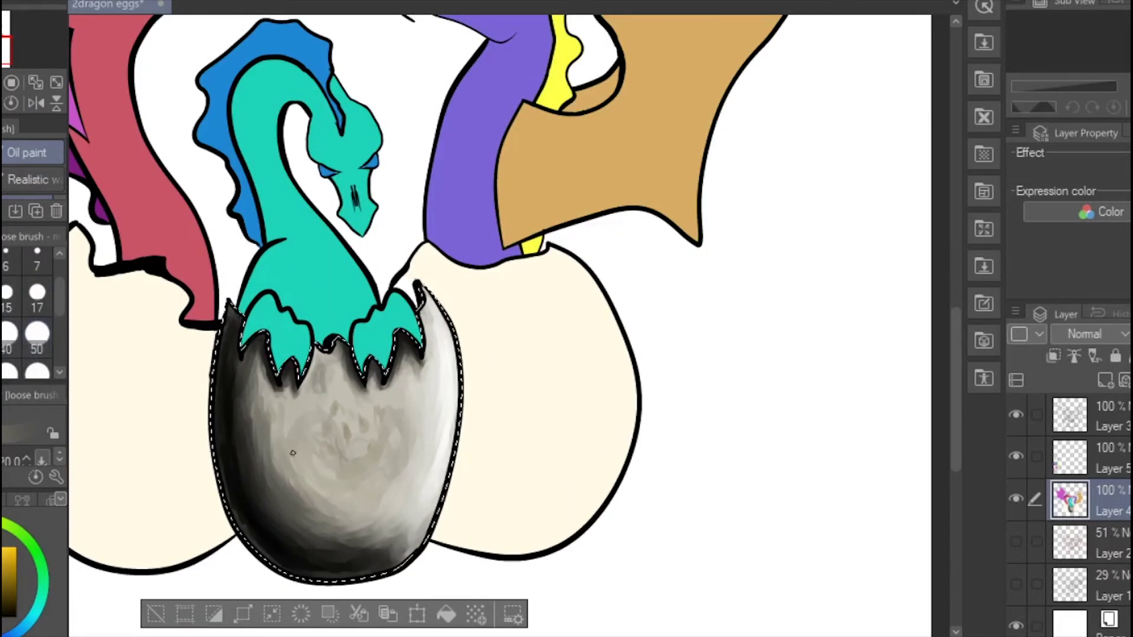
Hide the flat-colour layer and paint blended dark red shading along the lower end of the red dragon's neck.
scroll(200, 485, down, 2)
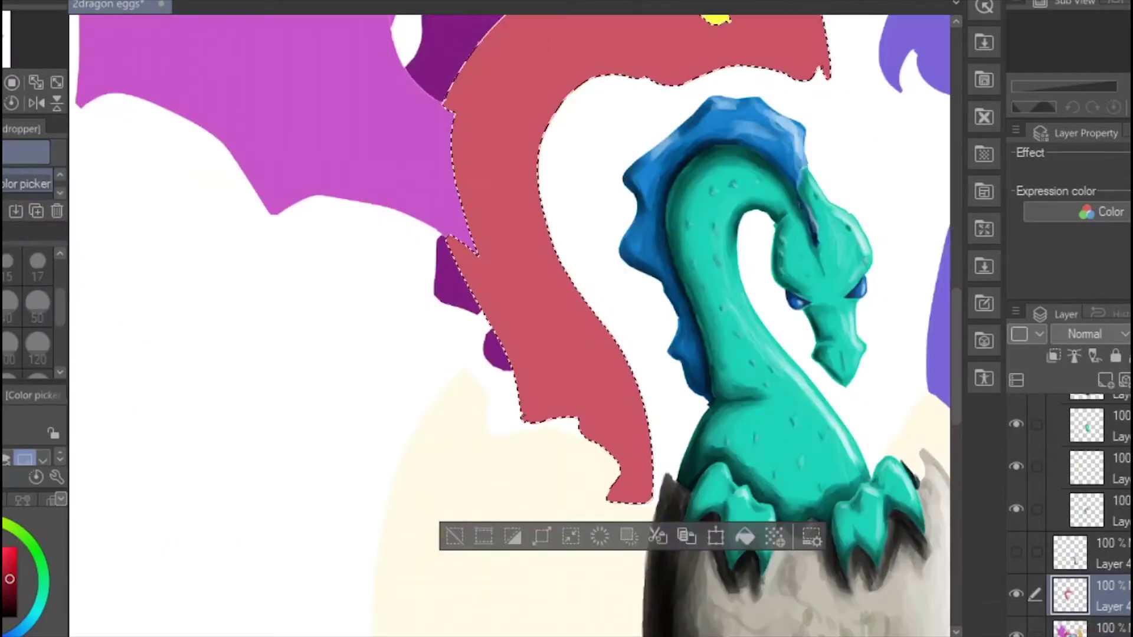
scroll(508, 324, down, 3)
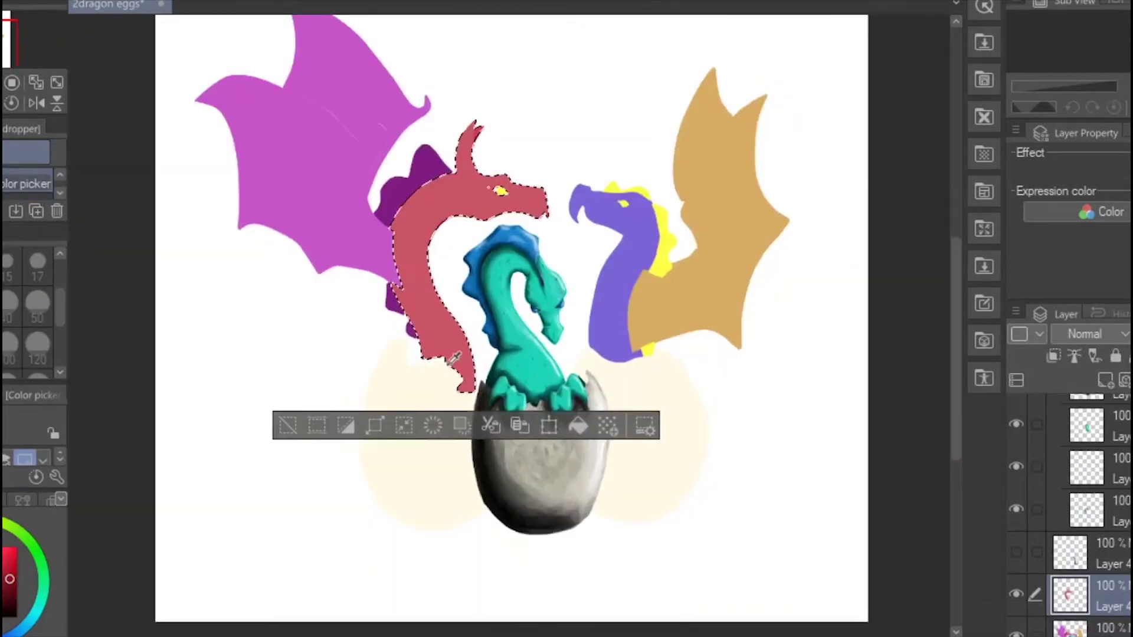
scroll(508, 325, up, 3)
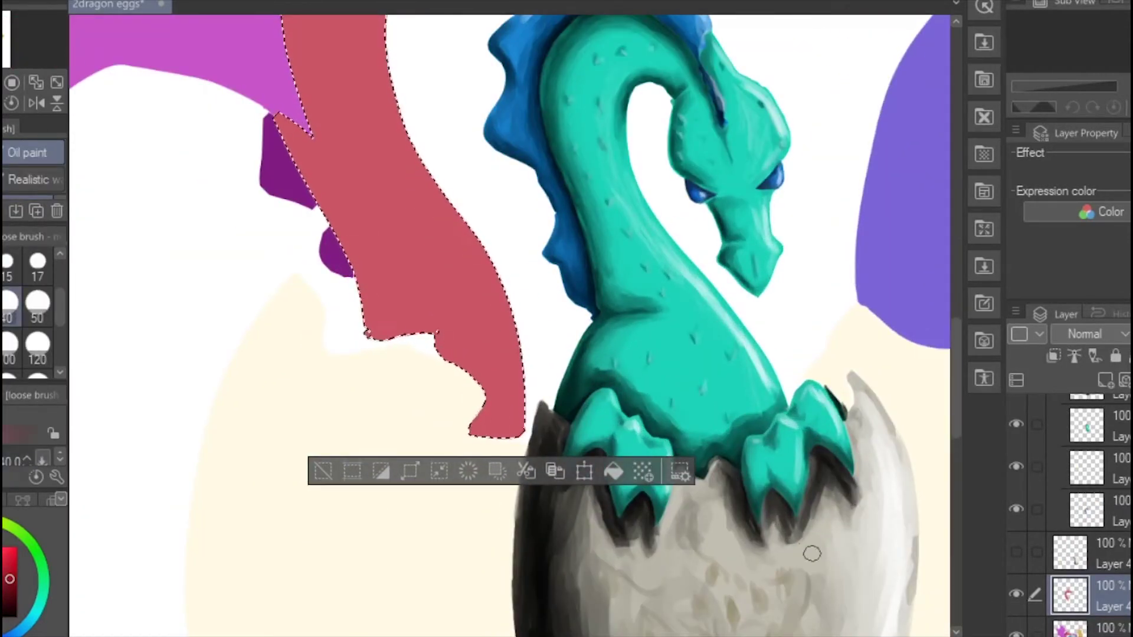
click(1016, 634)
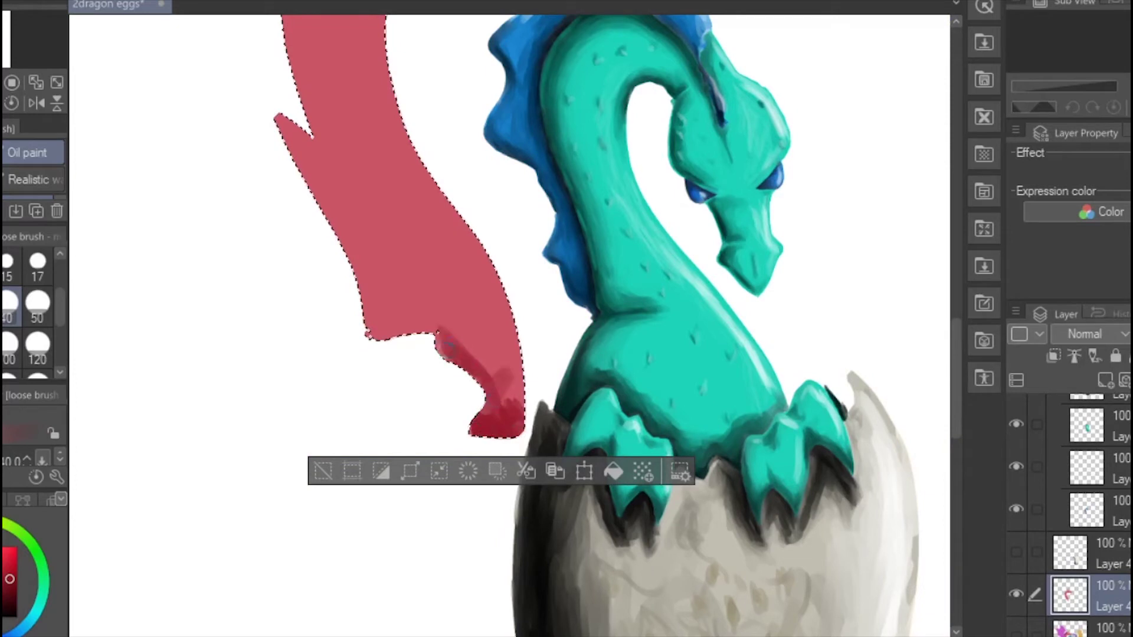
drag(454, 314, 513, 368)
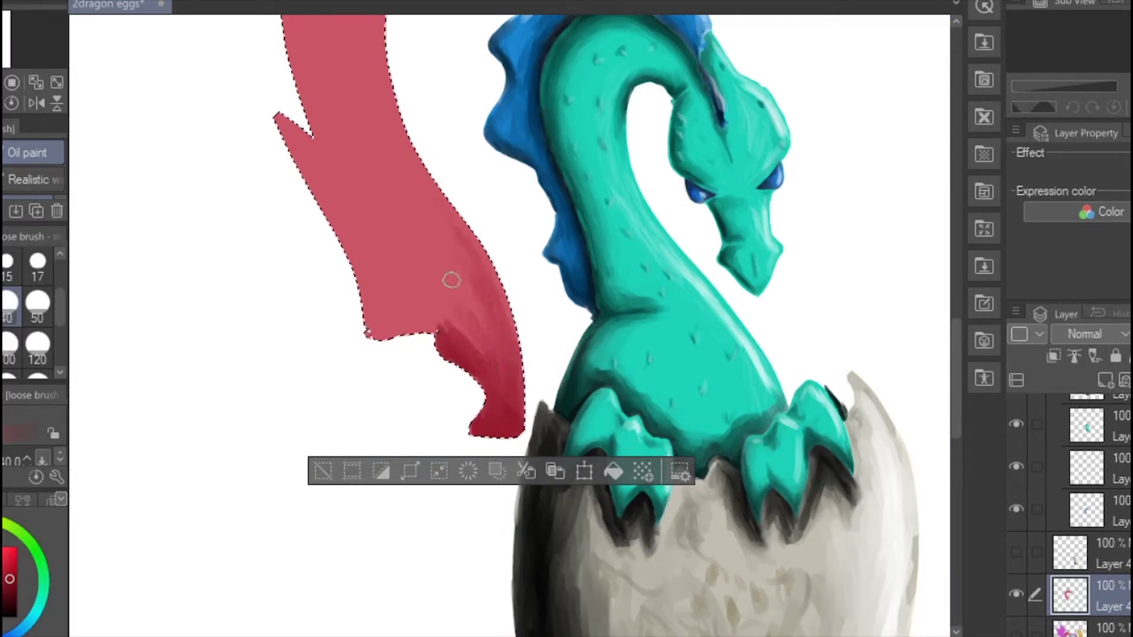
mouse_move(451, 280)
mouse_down()
mouse_move(383, 313)
mouse_move(454, 321)
mouse_up()
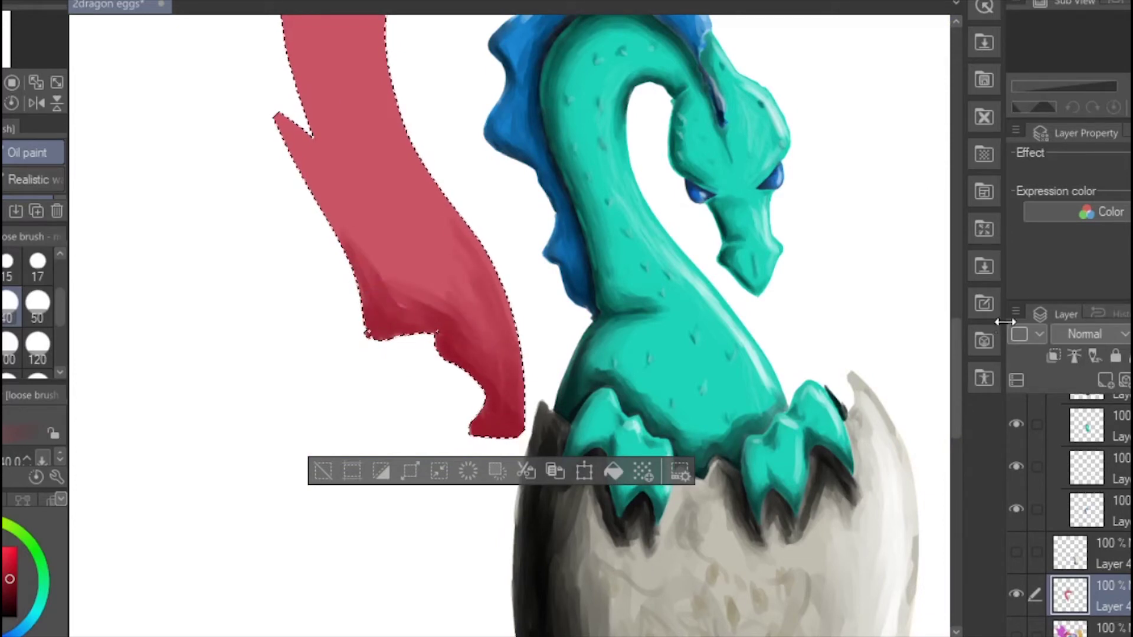
Shade the left edge of the red dragon's lower neck with dark red strokes and blend them inward.
scroll(452, 297, up, 3)
drag(307, 331, 364, 445)
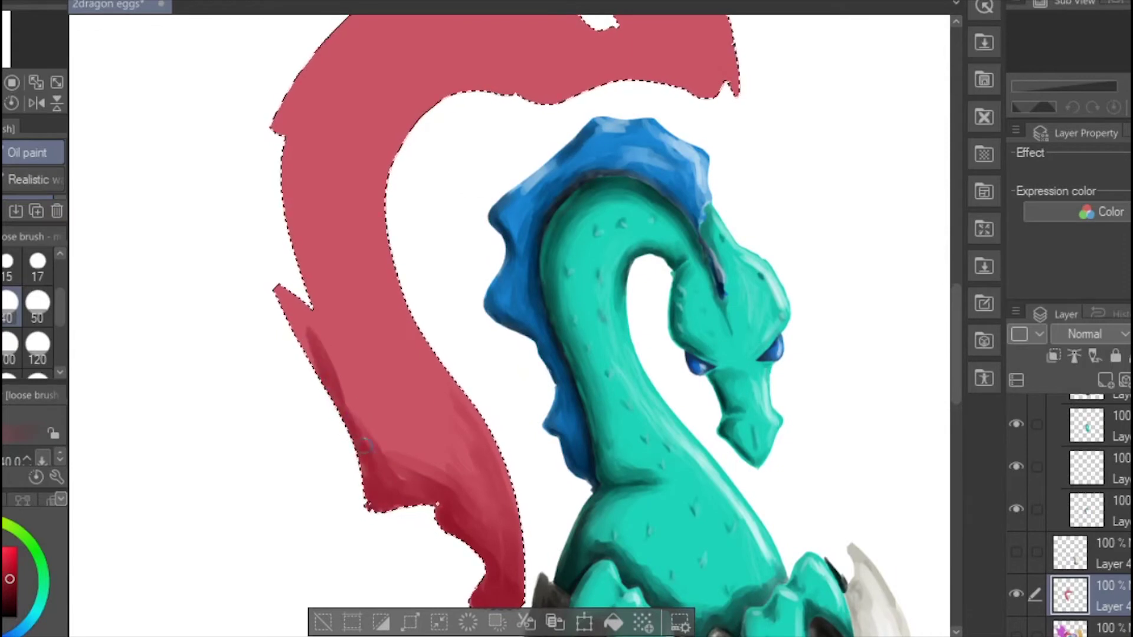
drag(330, 379, 375, 488)
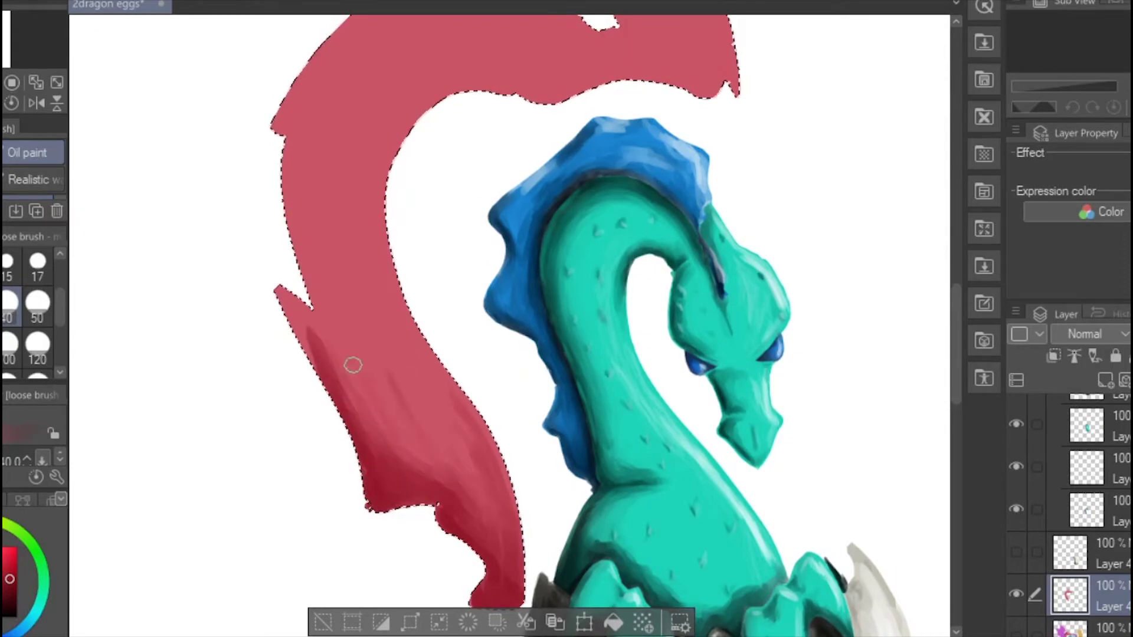
Shade the red dragon's back spikes and outer neck edge in dark red up to the base of the horns, blending inward.
mouse_move(281, 291)
mouse_down()
mouse_move(314, 331)
mouse_move(354, 433)
mouse_up()
drag(322, 342, 383, 451)
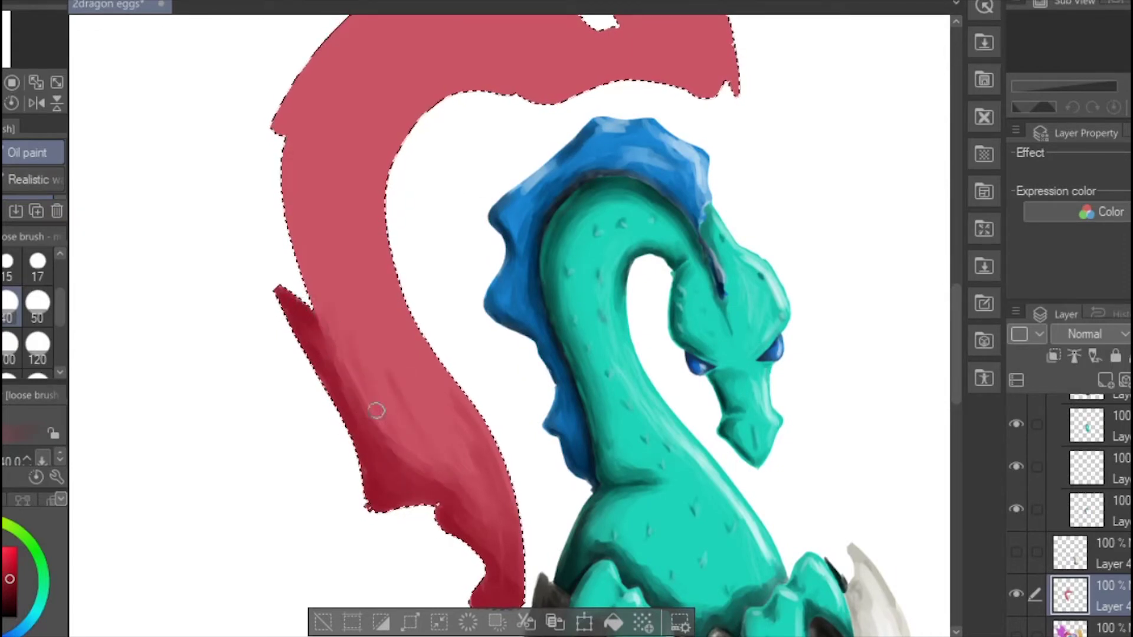
drag(508, 636, 527, 635)
drag(958, 399, 957, 379)
drag(190, 322, 219, 428)
drag(198, 348, 226, 442)
drag(192, 241, 189, 337)
mouse_move(197, 275)
mouse_down()
mouse_move(211, 365)
mouse_move(185, 289)
mouse_move(177, 195)
mouse_move(200, 224)
mouse_move(284, 115)
mouse_move(299, 116)
mouse_move(316, 167)
mouse_move(253, 248)
mouse_move(294, 483)
mouse_up()
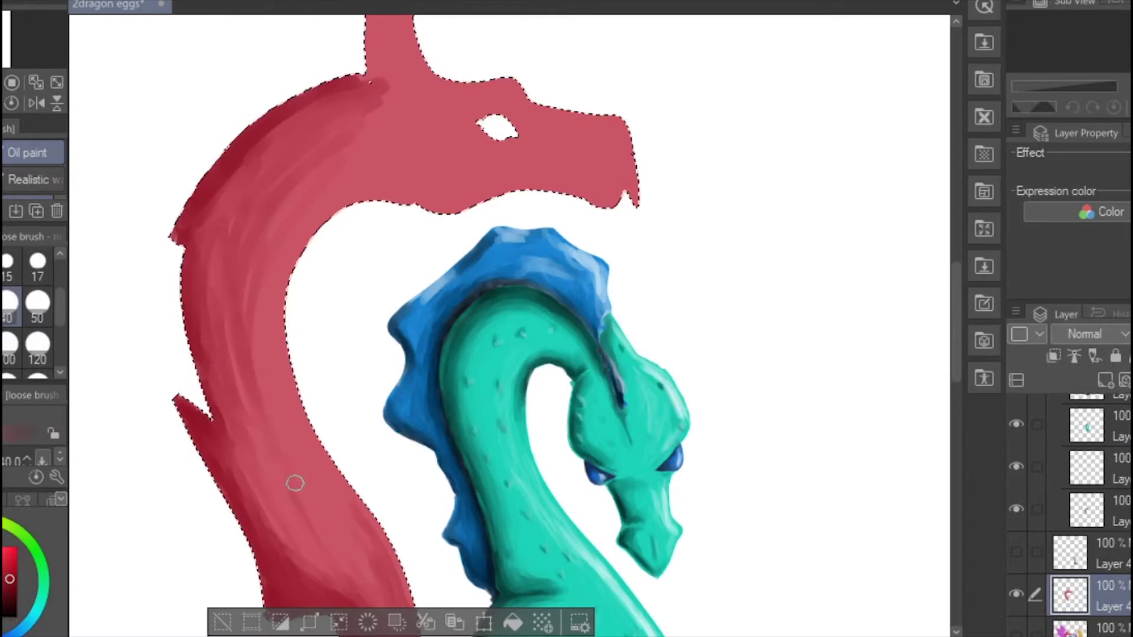
mouse_move(233, 436)
mouse_down()
mouse_move(217, 273)
mouse_move(260, 152)
mouse_move(311, 120)
mouse_up()
mouse_move(374, 91)
mouse_down()
mouse_move(301, 359)
mouse_move(308, 272)
mouse_move(348, 195)
mouse_up()
Reduce the brush size to 20 and paint blended dark red shading along the edges of the red dragon's horns.
key(bracketleft)
key(bracketleft)
key(bracketleft)
drag(320, 283, 316, 349)
drag(349, 216, 345, 264)
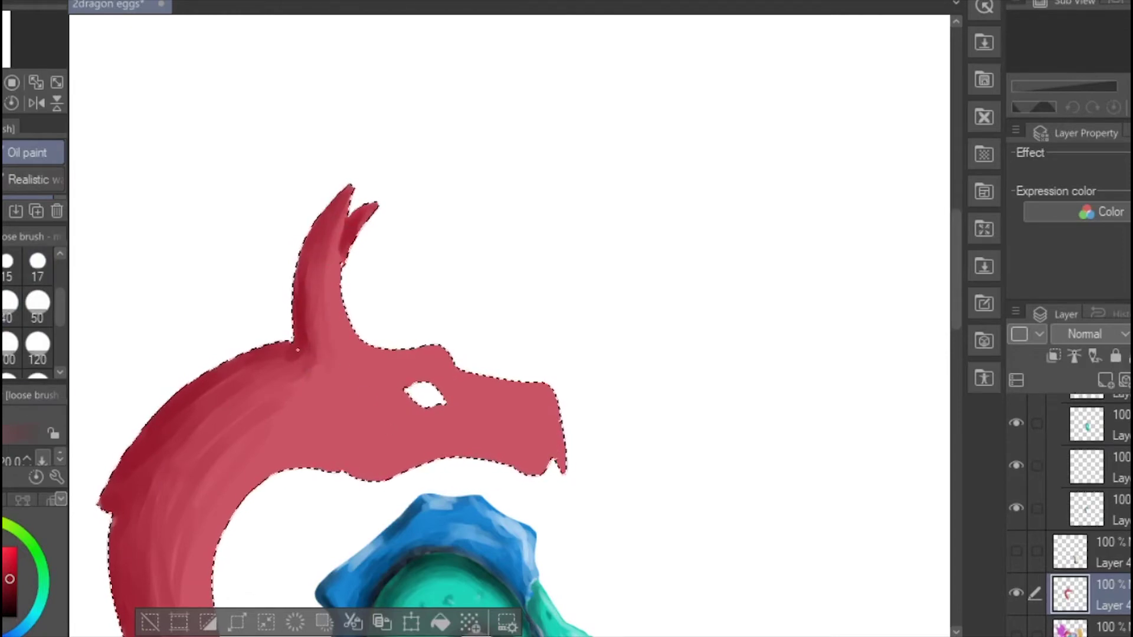
Show the line art and paint dark red shadows behind the red dragon's jaw, under its eye, along its mouth and at its nostril.
scroll(1033, 428, up, 3)
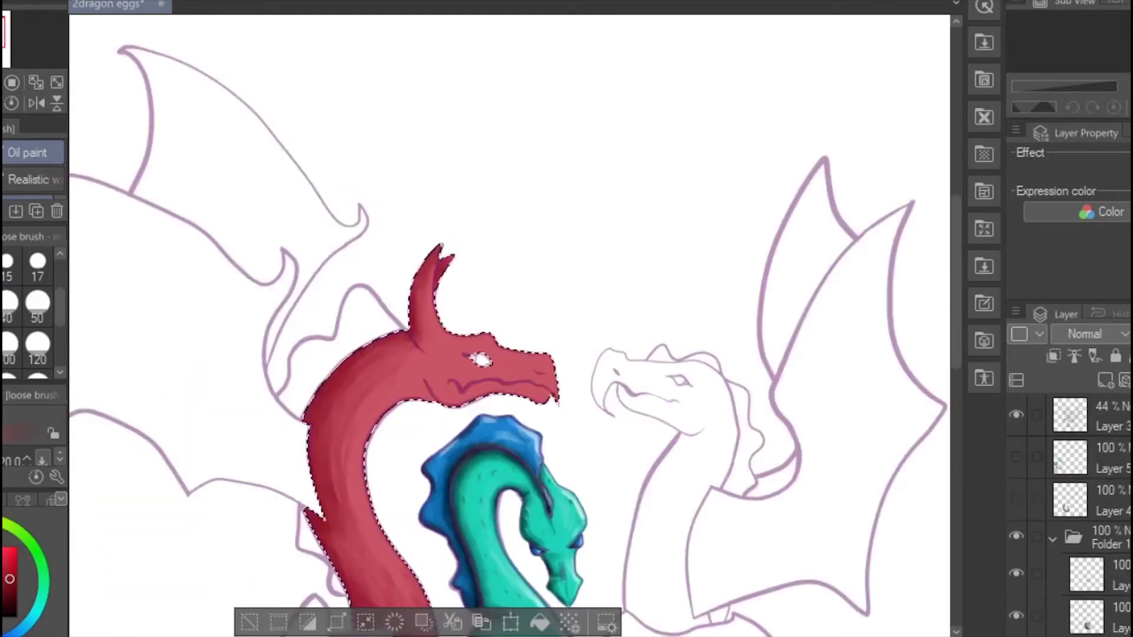
scroll(437, 463, up, 2)
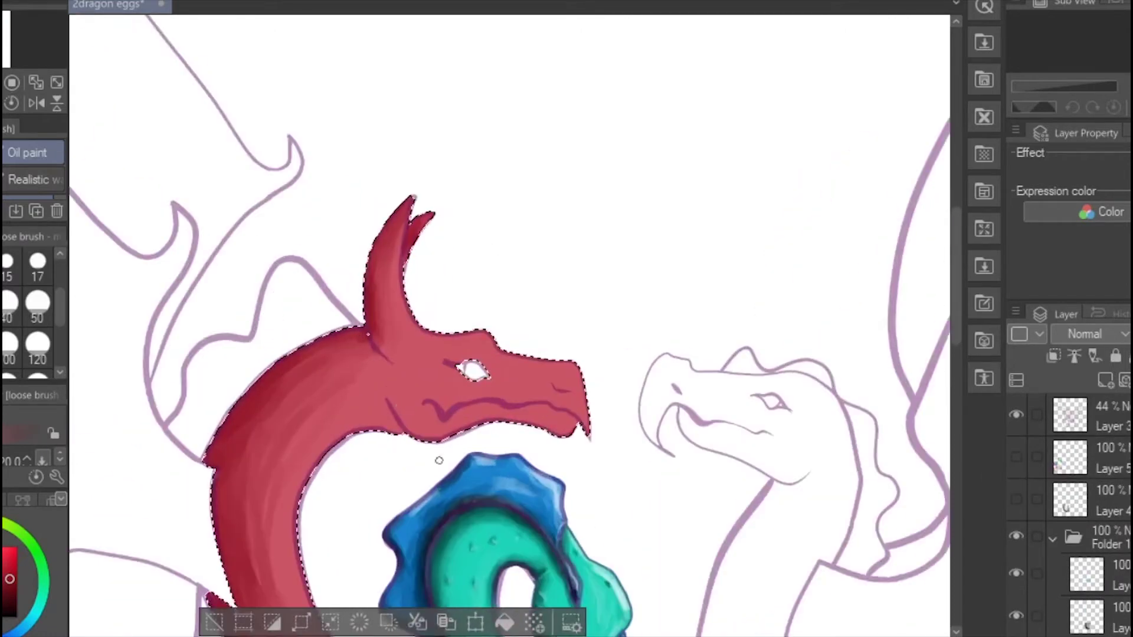
scroll(446, 447, up, 1)
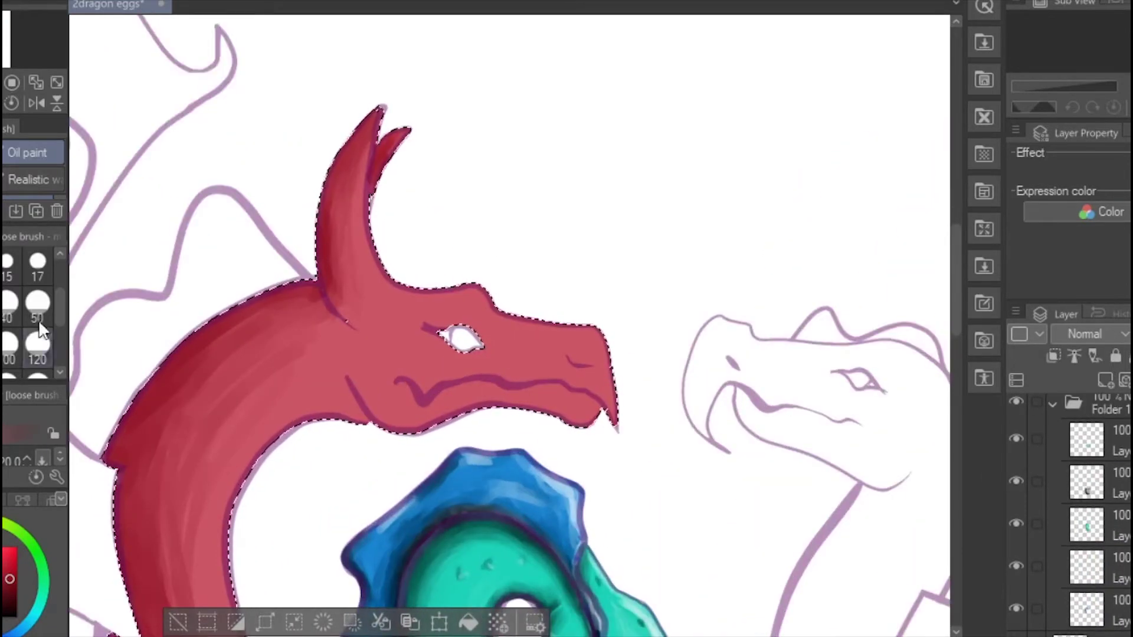
key(e)
key(b)
mouse_move(343, 382)
mouse_down()
mouse_move(341, 415)
mouse_move(291, 430)
mouse_up()
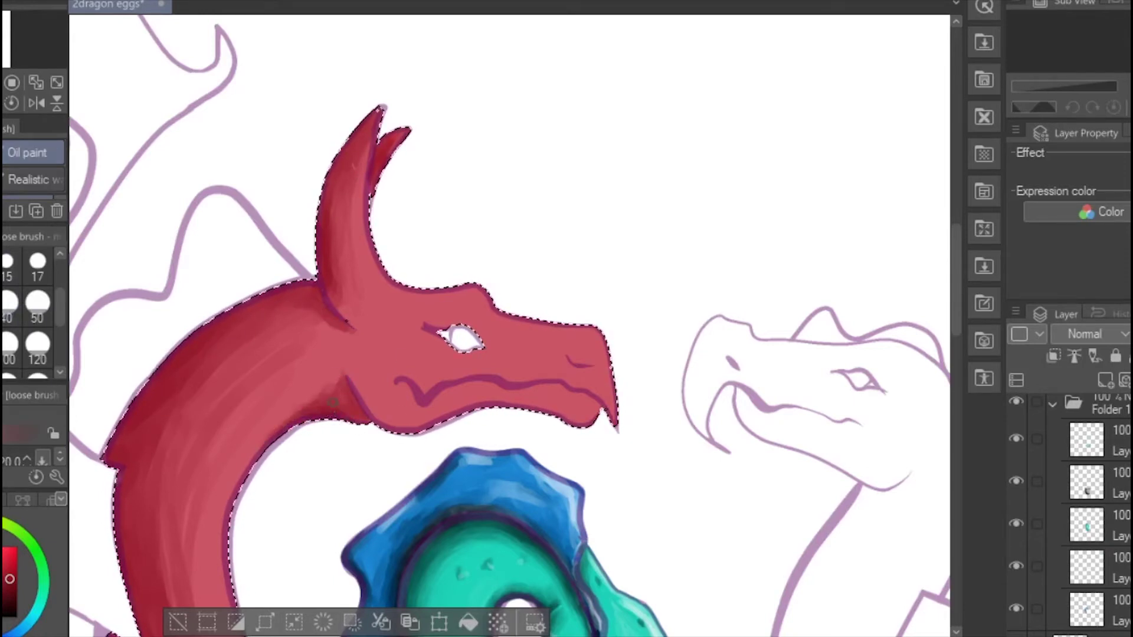
drag(420, 345, 457, 367)
drag(565, 353, 591, 369)
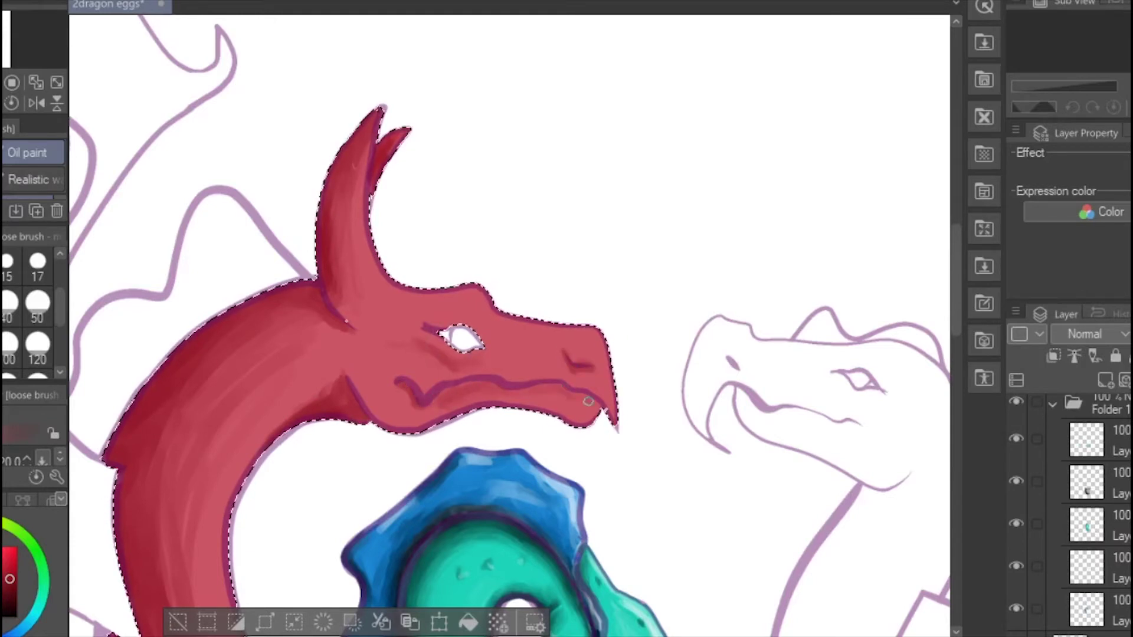
Set the brush size to 50 and smooth the dark red shading along the red dragon's neck.
scroll(1085, 502, up, 3)
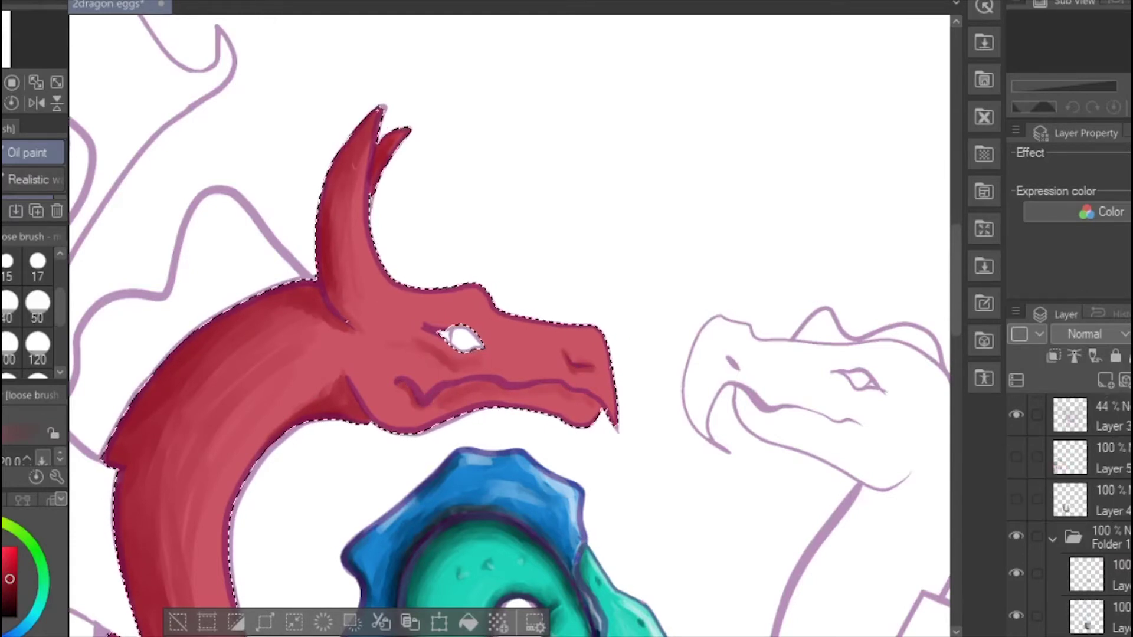
scroll(395, 498, up, 1)
click(37, 303)
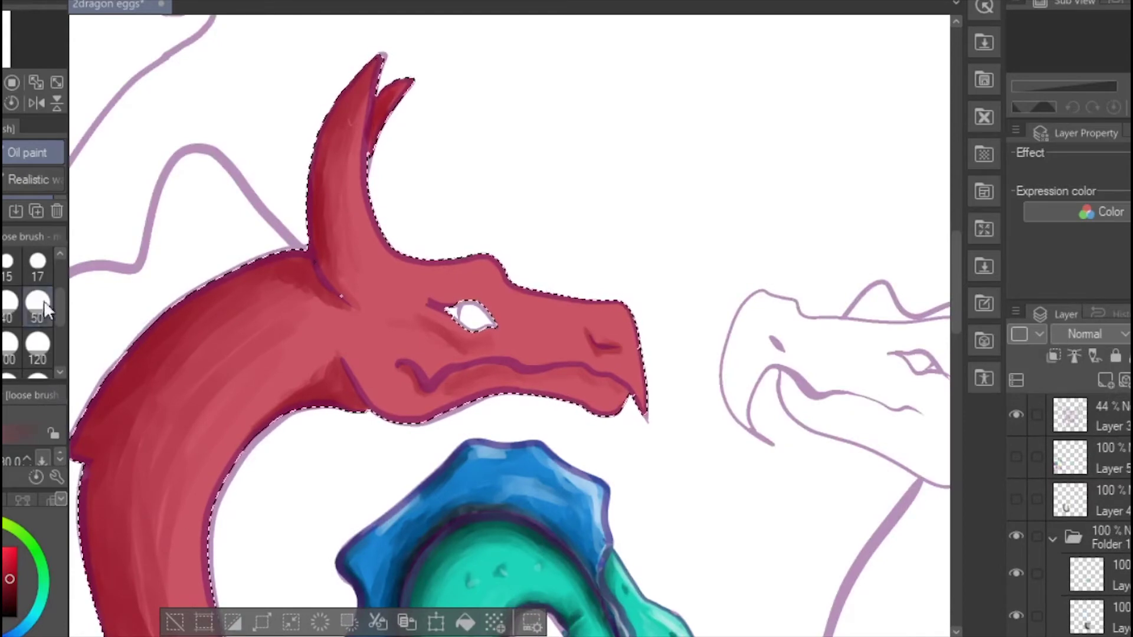
drag(957, 323, 956, 380)
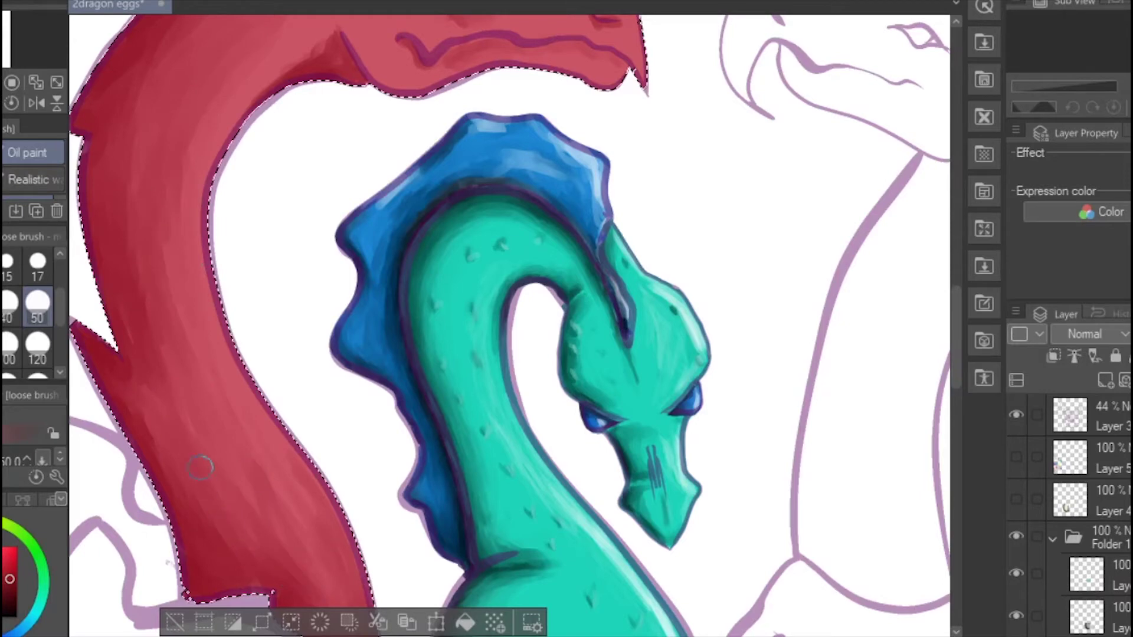
drag(324, 248, 231, 575)
Hide the line art and use smaller brushes to shade the red dragon's snout, brow, mouth line and jaw in dark red.
click(2, 267)
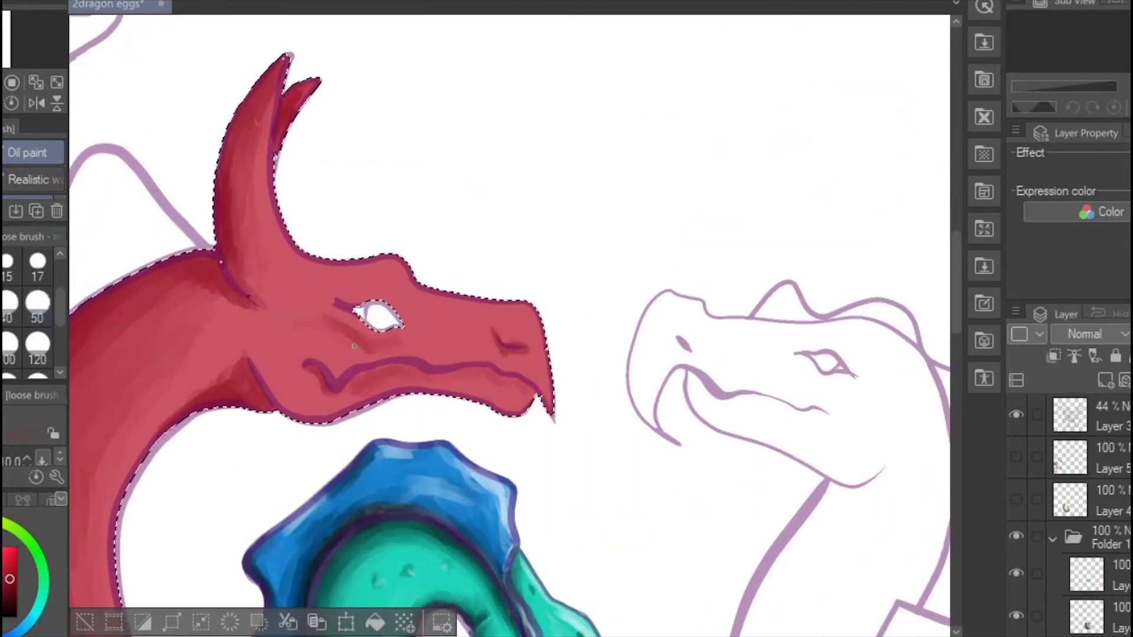
click(1016, 415)
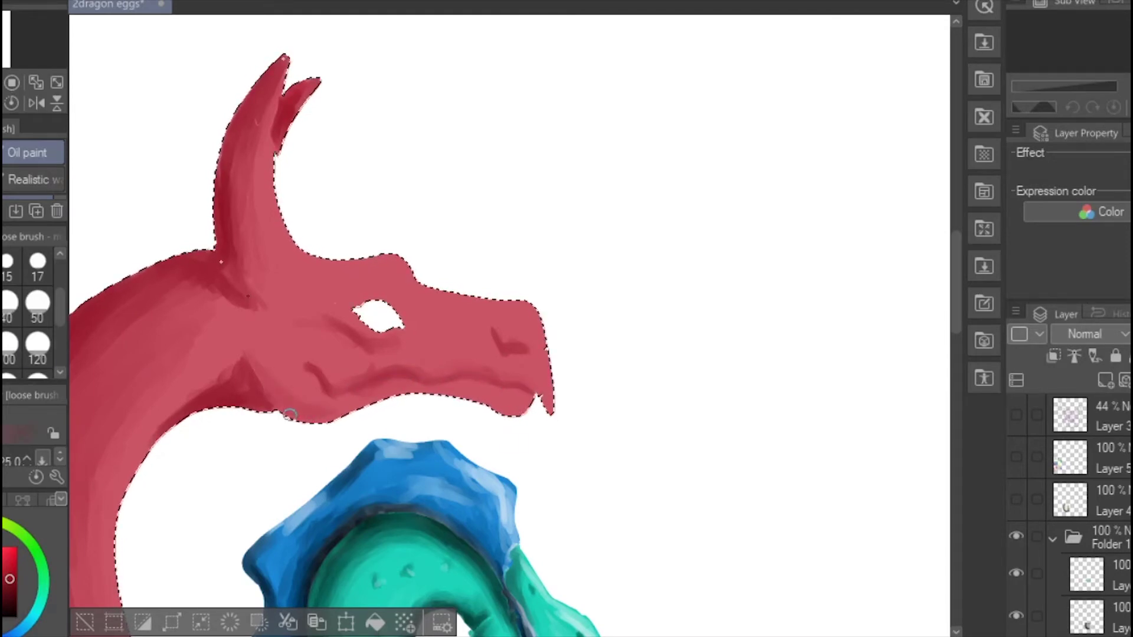
drag(431, 327, 452, 341)
key(bracketleft)
key(bracketleft)
key(bracketleft)
key(bracketleft)
key(bracketleft)
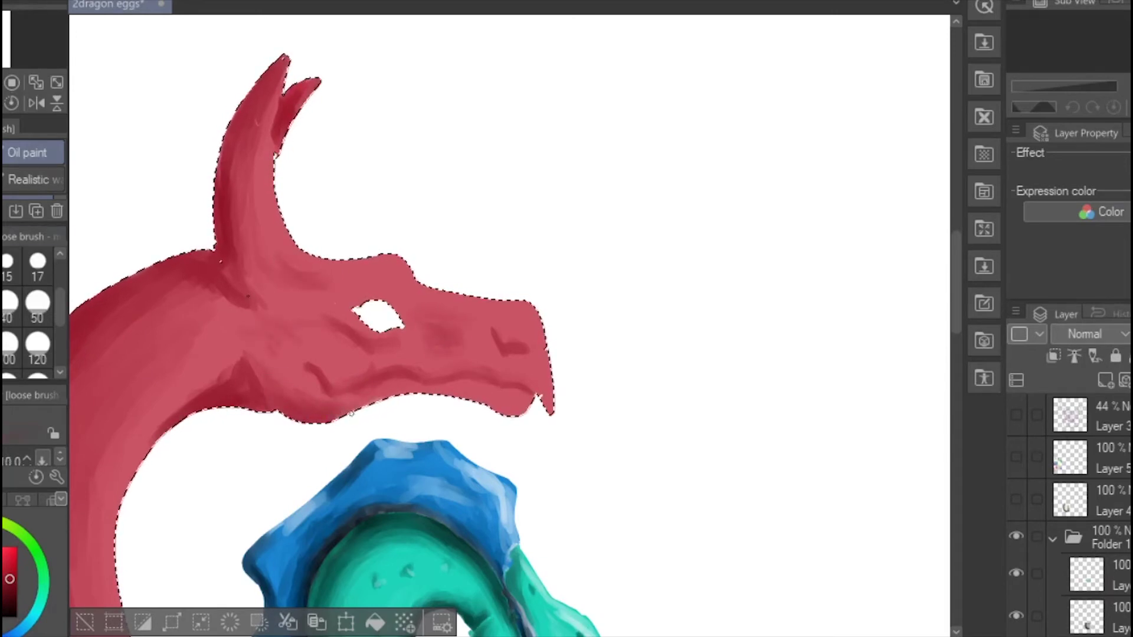
Shade the underside of the red dragon's lower jaw and add dark red folds behind the jaw and on the cheek.
scroll(273, 450, up, 3)
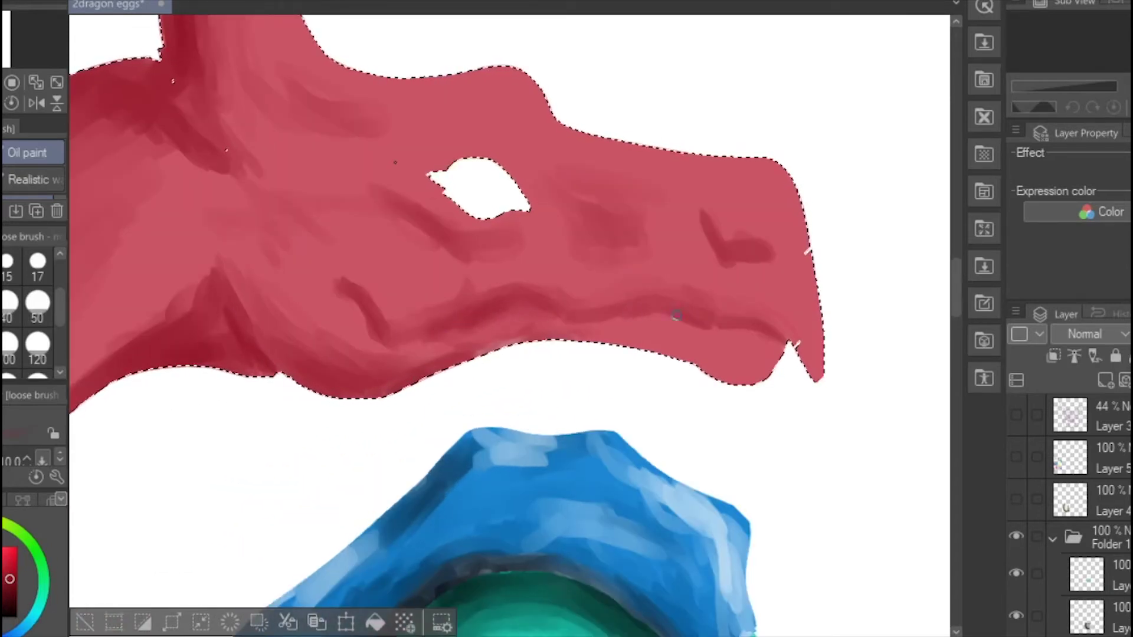
mouse_move(742, 387)
mouse_down()
mouse_move(606, 344)
mouse_move(546, 338)
mouse_move(481, 352)
mouse_up()
drag(550, 334, 508, 343)
mouse_move(387, 390)
mouse_down()
mouse_move(357, 387)
mouse_move(259, 305)
mouse_up()
drag(380, 260, 406, 292)
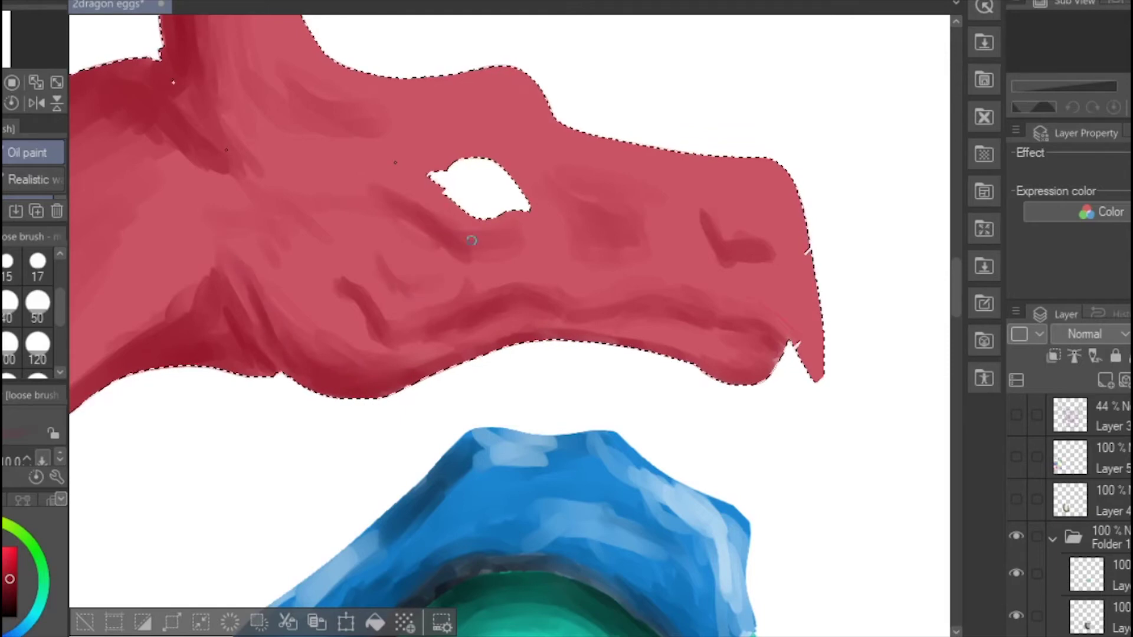
Deepen the dark red creases under the eye, on the snout, beside the nostril and over the brow.
drag(472, 241, 538, 253)
drag(685, 242, 702, 264)
drag(593, 229, 639, 243)
drag(527, 128, 476, 129)
Pick a near-black colour with a size 50 brush and darken the red dragon's lower neck spike.
scroll(204, 61, down, 3)
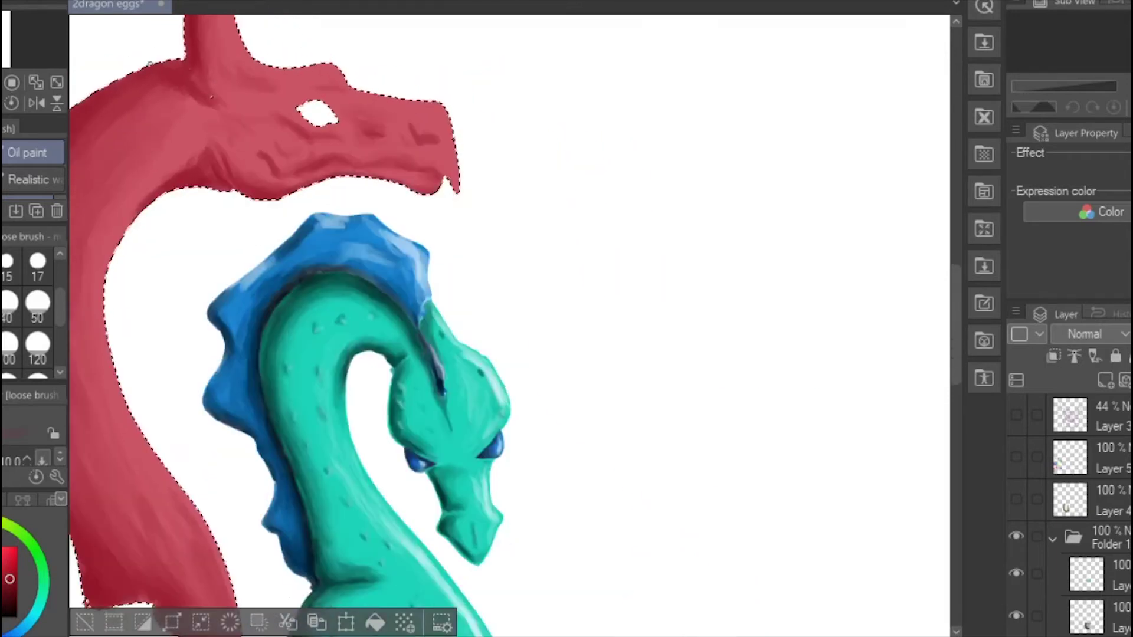
drag(204, 61, 645, 58)
click(37, 307)
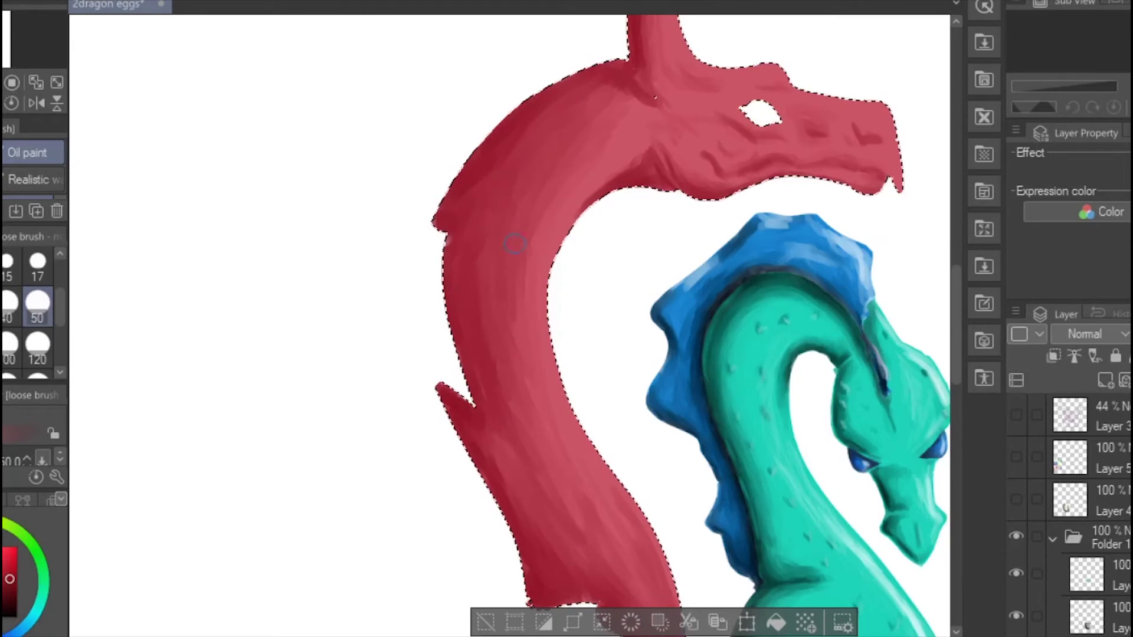
click(17, 616)
mouse_move(472, 425)
mouse_down()
mouse_move(437, 387)
mouse_move(475, 460)
mouse_up()
drag(434, 386, 490, 480)
Paint near-black shading around the lower end of the red dragon's neck and blend it into the red.
drag(957, 371, 956, 411)
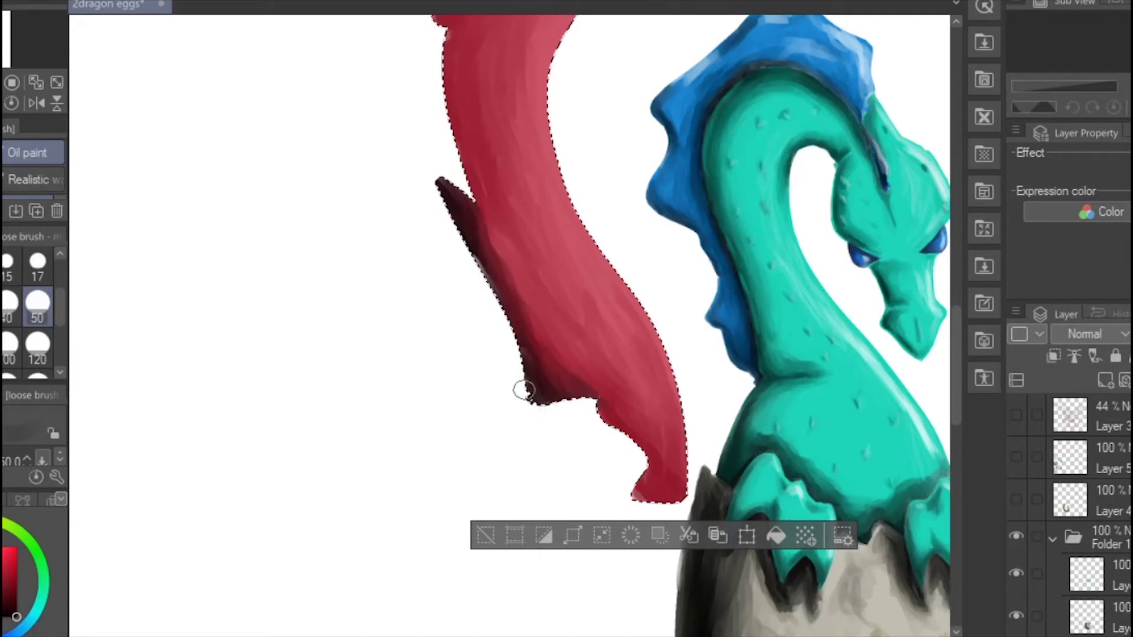
mouse_move(547, 358)
mouse_down()
mouse_move(628, 448)
mouse_move(679, 430)
mouse_move(680, 485)
mouse_up()
drag(677, 400, 678, 371)
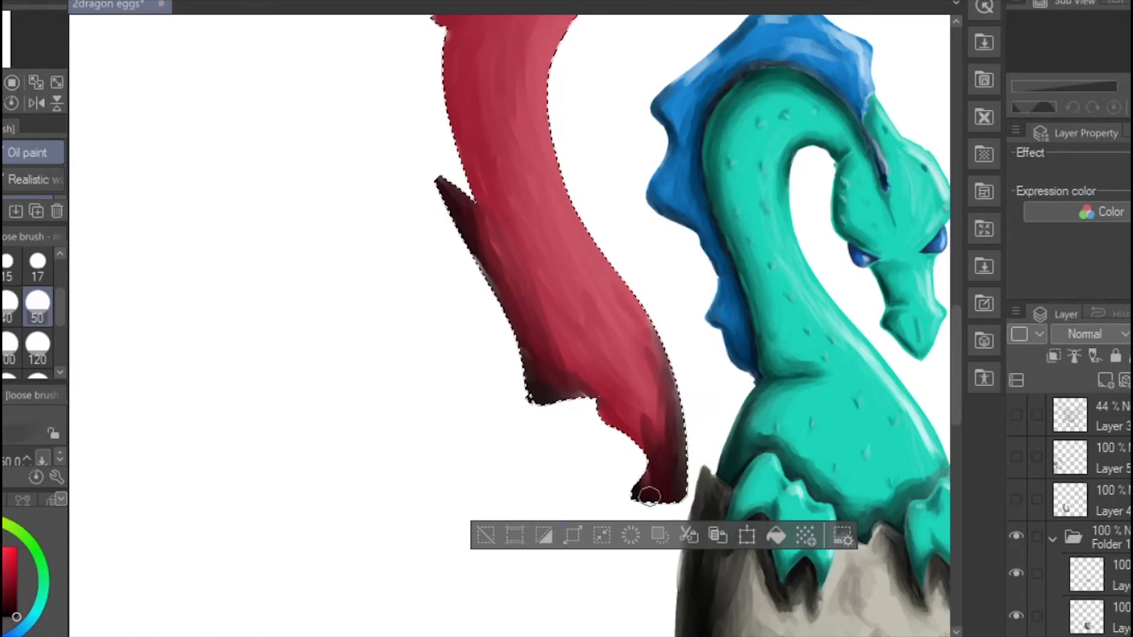
mouse_move(649, 496)
mouse_down()
mouse_move(643, 464)
mouse_move(573, 394)
mouse_move(599, 381)
mouse_move(639, 418)
mouse_move(575, 349)
mouse_up()
mouse_move(461, 223)
mouse_down()
mouse_move(506, 286)
mouse_move(547, 387)
mouse_move(554, 371)
mouse_up()
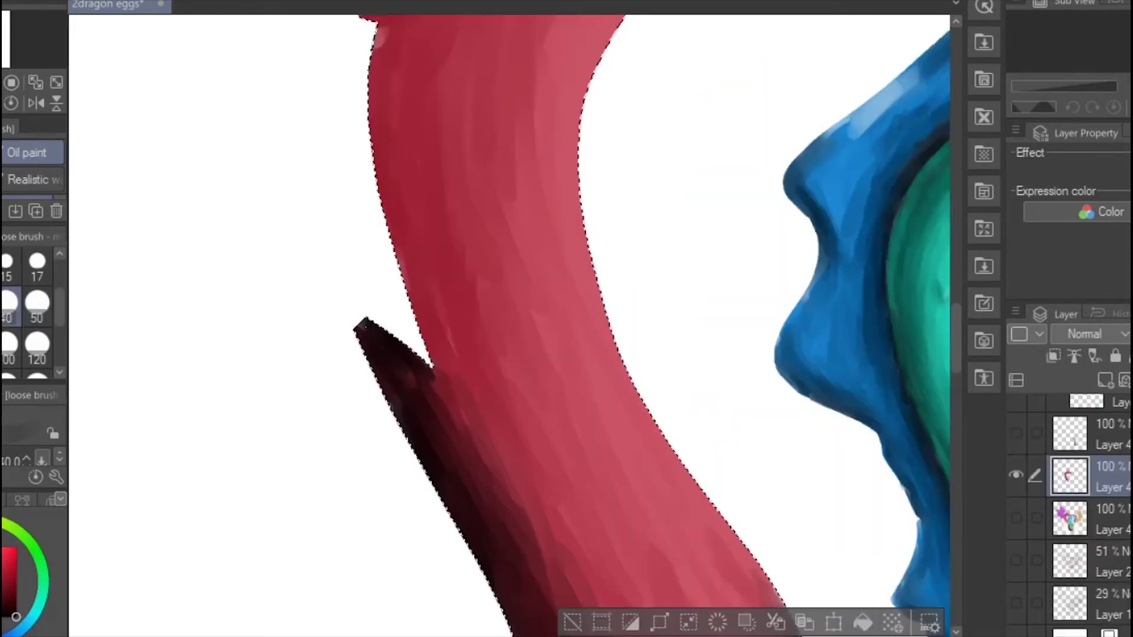
Paint near-black shading with a size 40 brush along the outer edge of the upper neck and around the upper spike.
drag(956, 346, 956, 324)
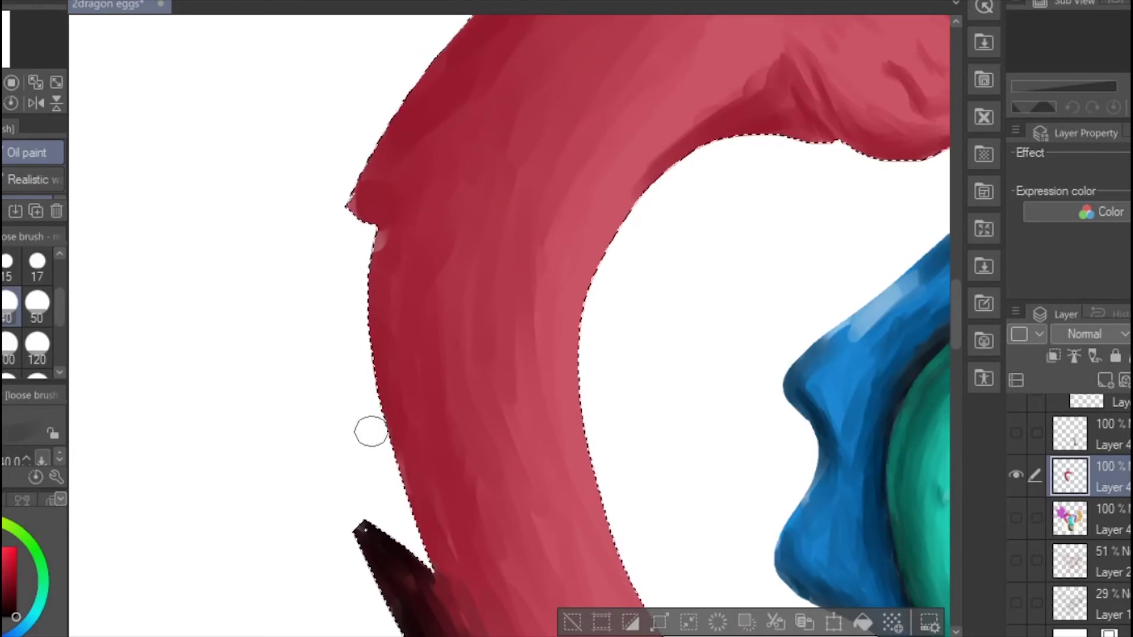
mouse_move(370, 432)
mouse_down()
mouse_move(430, 582)
mouse_move(411, 492)
mouse_move(397, 556)
mouse_move(346, 475)
mouse_move(390, 424)
mouse_move(358, 293)
mouse_move(455, 568)
mouse_move(391, 197)
mouse_move(367, 332)
mouse_move(424, 526)
mouse_move(401, 389)
mouse_move(420, 455)
mouse_up()
drag(957, 286, 957, 257)
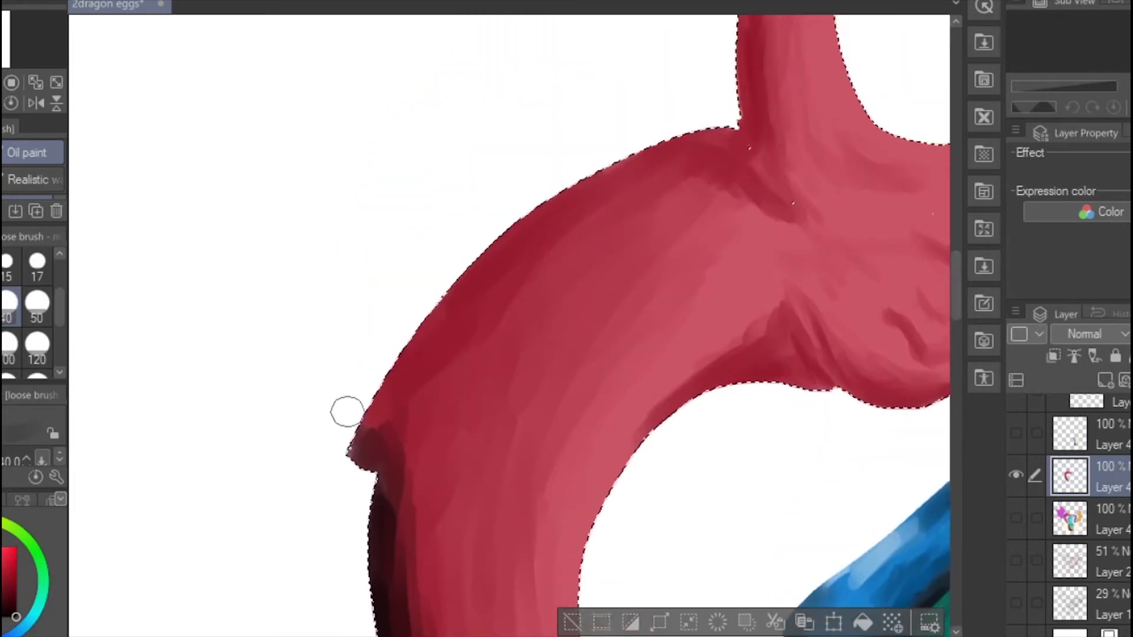
mouse_move(347, 411)
mouse_down()
mouse_move(395, 392)
mouse_move(503, 222)
mouse_move(387, 468)
mouse_move(530, 221)
mouse_move(611, 159)
mouse_move(443, 349)
mouse_move(673, 131)
mouse_move(423, 356)
mouse_move(366, 599)
mouse_move(555, 204)
mouse_up()
Blend the near-black edge shading into the red along the length of the dragon's neck.
scroll(616, 329, down, 4)
mouse_move(534, 566)
mouse_down()
mouse_move(590, 269)
mouse_move(558, 321)
mouse_move(655, 251)
mouse_move(567, 466)
mouse_move(581, 325)
mouse_move(534, 454)
mouse_up()
scroll(534, 454, down, 3)
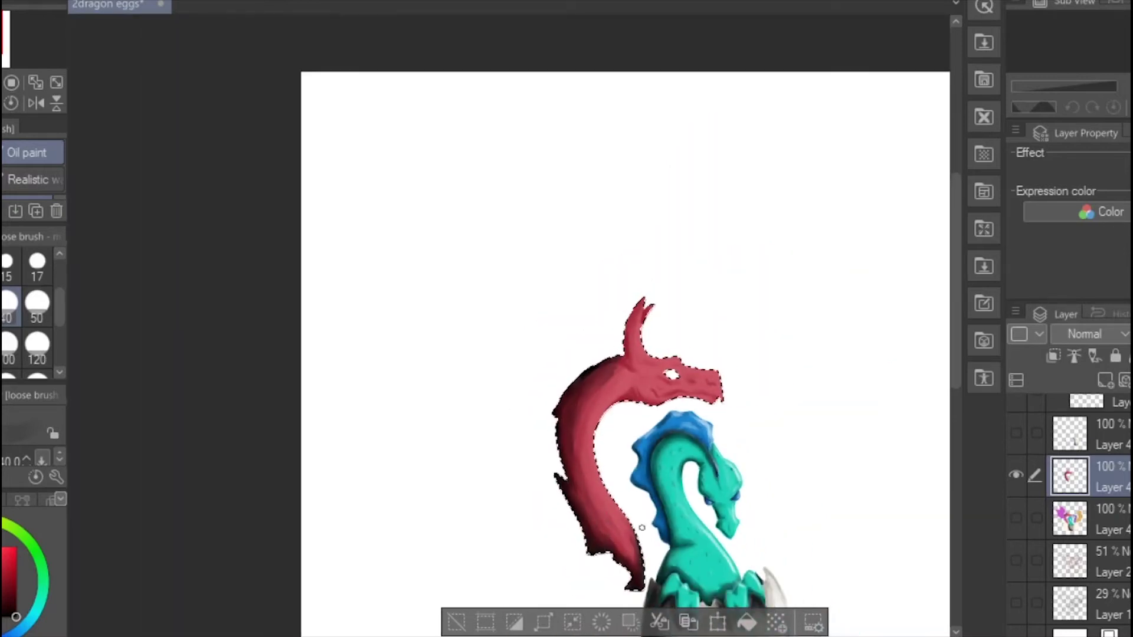
scroll(642, 526, up, 3)
mouse_move(607, 519)
mouse_down()
mouse_move(567, 413)
mouse_move(658, 522)
mouse_move(649, 536)
mouse_move(625, 528)
mouse_move(549, 347)
mouse_move(551, 212)
mouse_up()
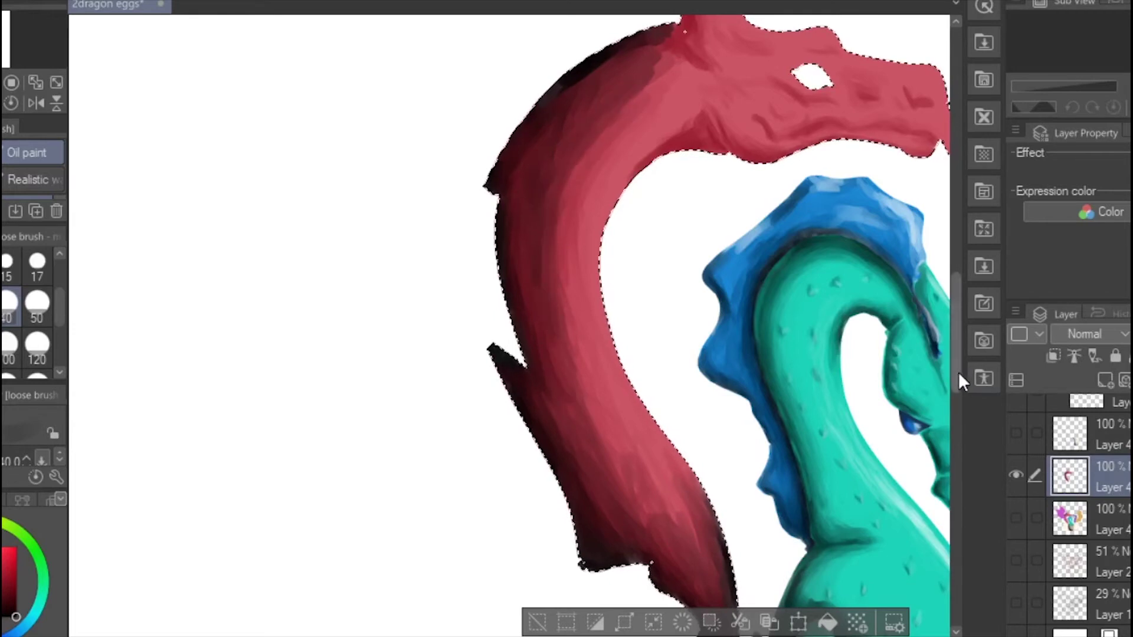
drag(958, 374, 958, 333)
mouse_move(684, 235)
mouse_down()
mouse_move(704, 267)
mouse_move(619, 236)
mouse_move(667, 251)
mouse_move(631, 273)
mouse_move(670, 246)
mouse_move(667, 267)
mouse_move(607, 328)
mouse_move(622, 372)
mouse_move(515, 480)
mouse_move(522, 451)
mouse_up()
scroll(684, 234, up, 2)
Paint thin near-black shading under the red dragon's throat and behind its jaw with a small brush.
drag(330, 413, 756, 619)
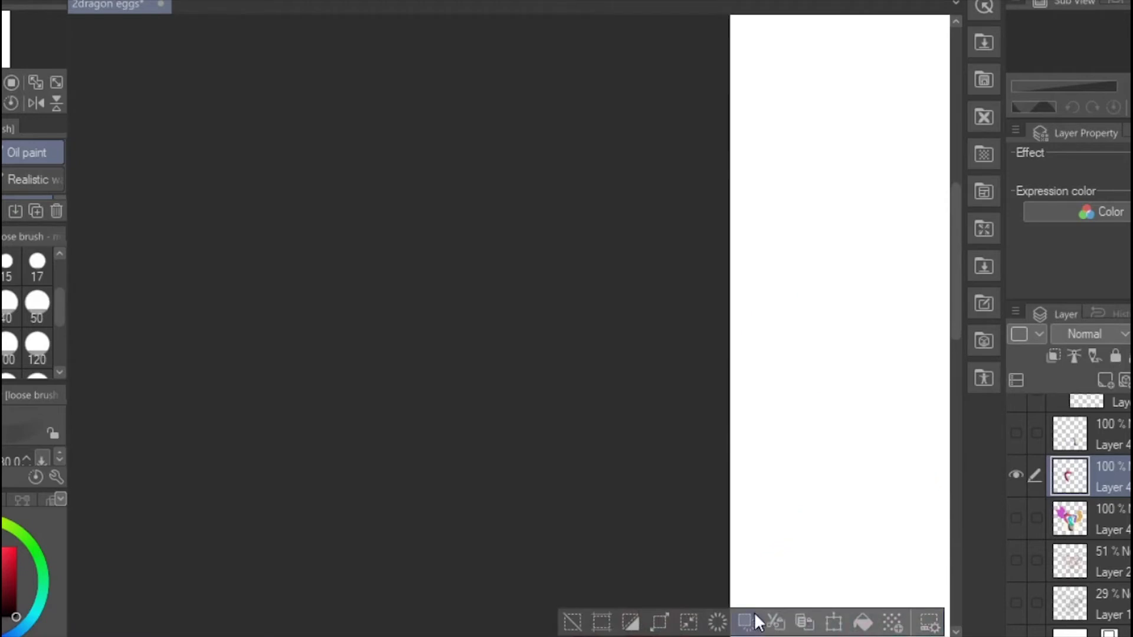
key(ctrl+minus)
key(ctrl+minus)
drag(873, 377, 446, 237)
scroll(447, 237, up, 3)
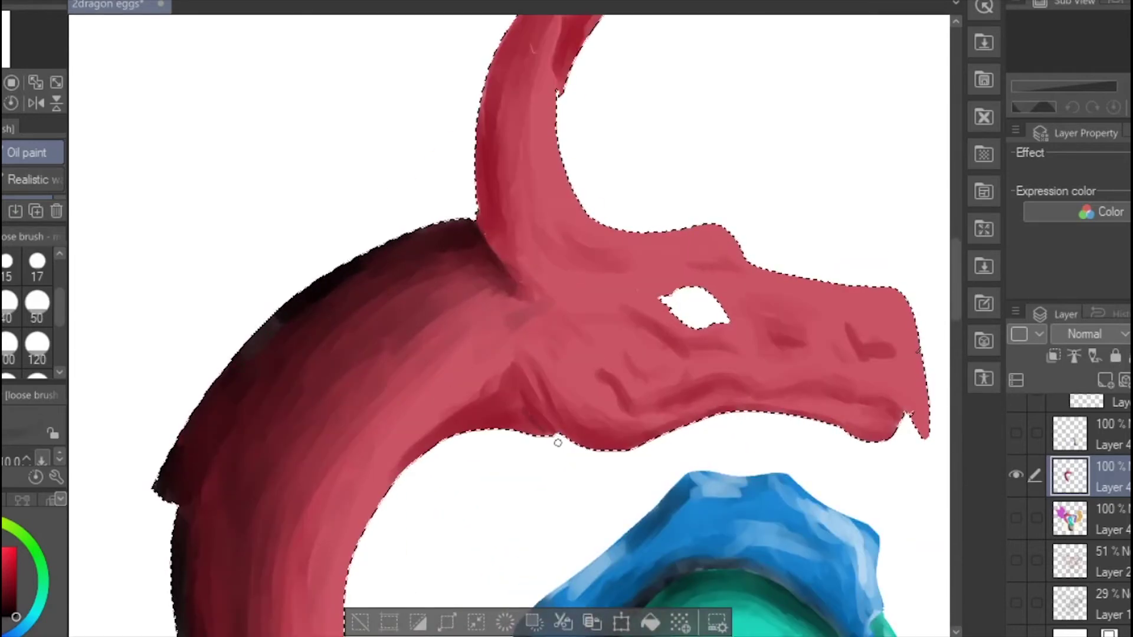
mouse_move(582, 456)
mouse_down()
mouse_move(533, 430)
mouse_move(509, 381)
mouse_move(518, 378)
mouse_move(534, 422)
mouse_move(464, 437)
mouse_move(519, 410)
mouse_move(452, 353)
mouse_move(514, 407)
mouse_move(451, 430)
mouse_move(382, 491)
mouse_up()
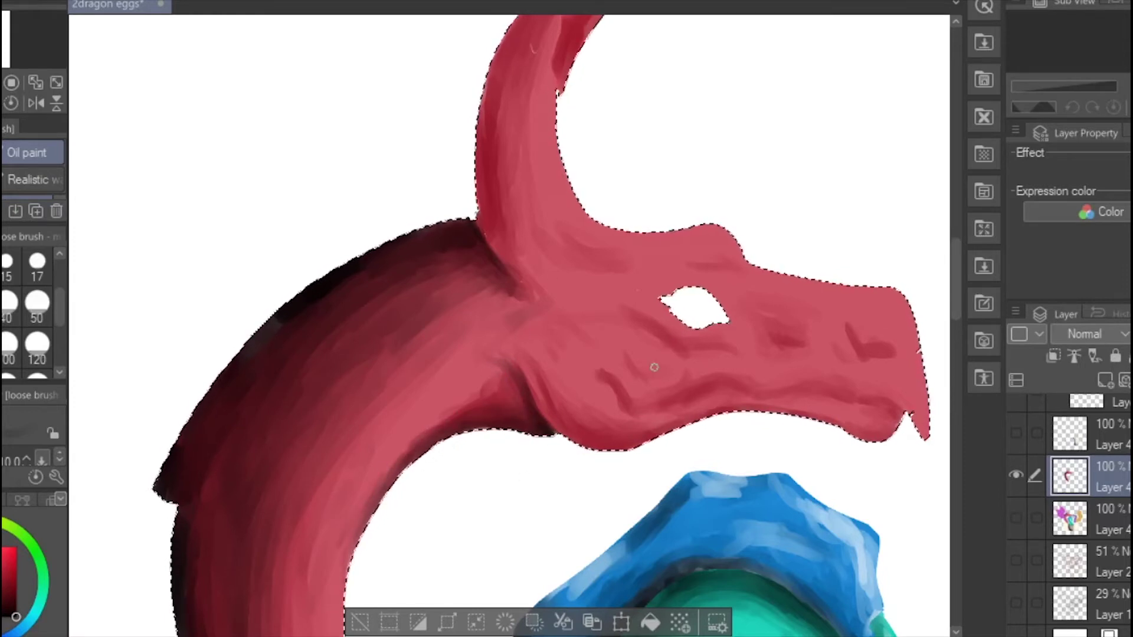
Darken the creases under the red dragon's eye, on its snout, at its nostril and on its cheek.
mouse_move(649, 326)
mouse_down()
mouse_move(726, 348)
mouse_move(812, 333)
mouse_move(884, 361)
mouse_up()
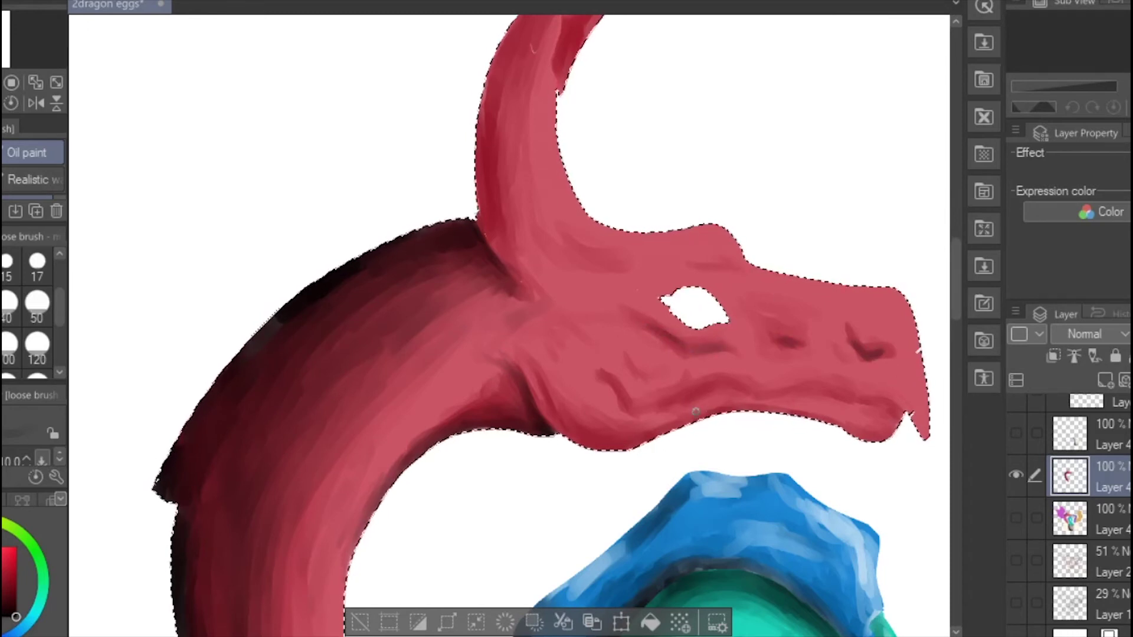
drag(616, 391, 636, 408)
scroll(589, 335, up, 1)
mouse_move(434, 477)
mouse_down()
mouse_move(296, 478)
mouse_move(228, 499)
mouse_move(334, 471)
mouse_move(285, 466)
mouse_move(344, 467)
mouse_move(341, 418)
mouse_up()
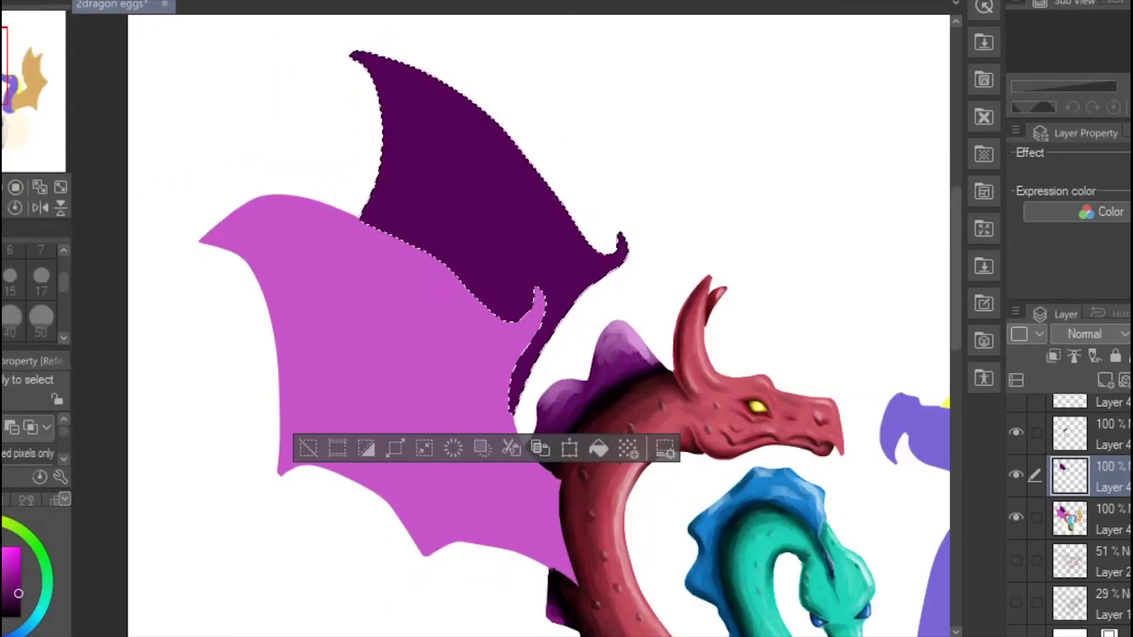
Paint brighter purple strokes along the far wing's upper and outer edges and blend them inward with brushes up to size 100.
key(b)
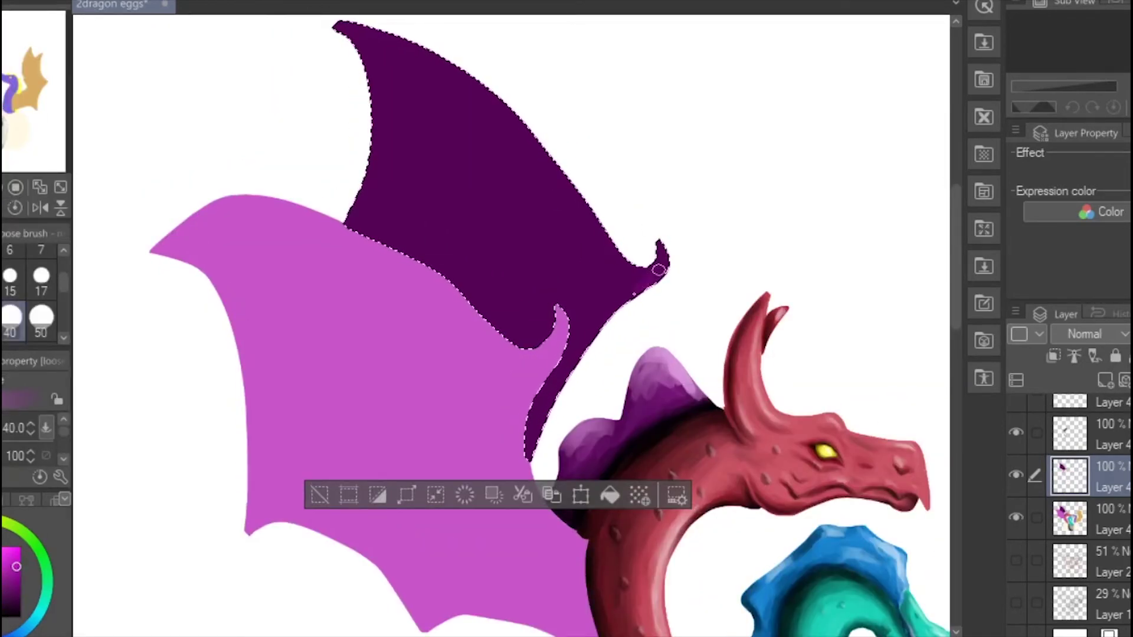
drag(513, 133, 594, 233)
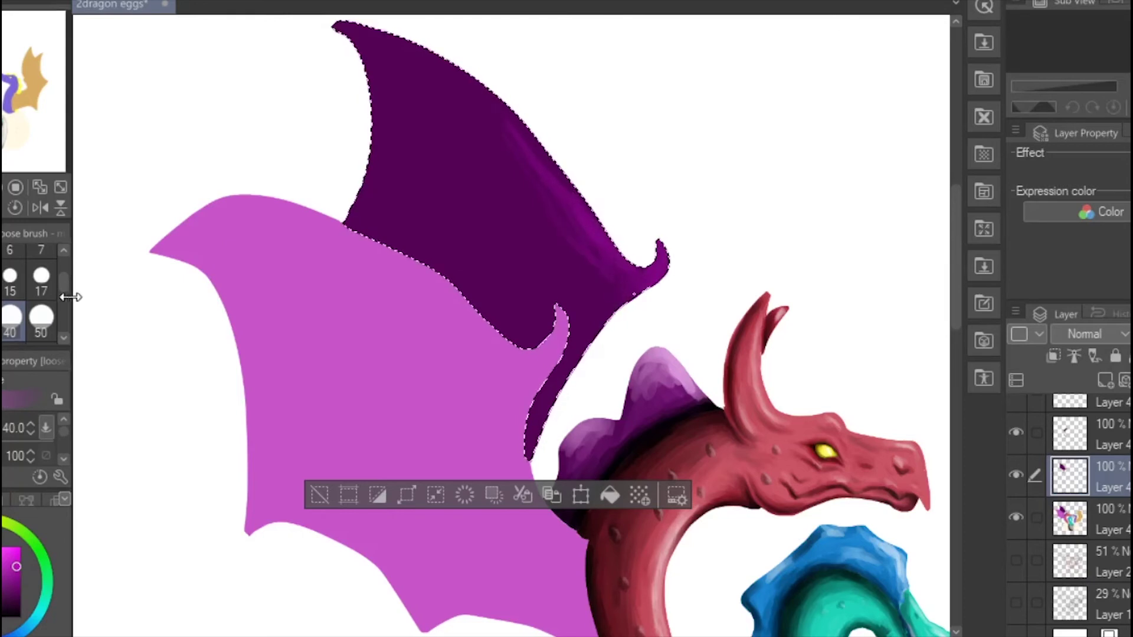
scroll(36, 298, down, 1)
click(3, 304)
drag(407, 50, 501, 115)
drag(448, 57, 500, 160)
drag(414, 141, 443, 143)
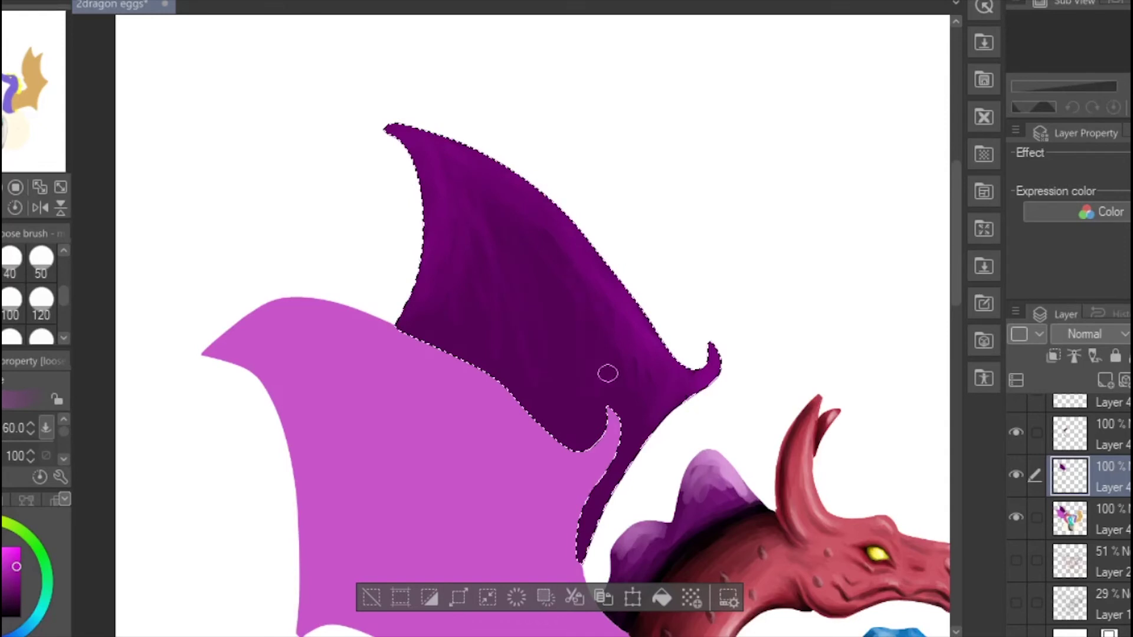
click(12, 302)
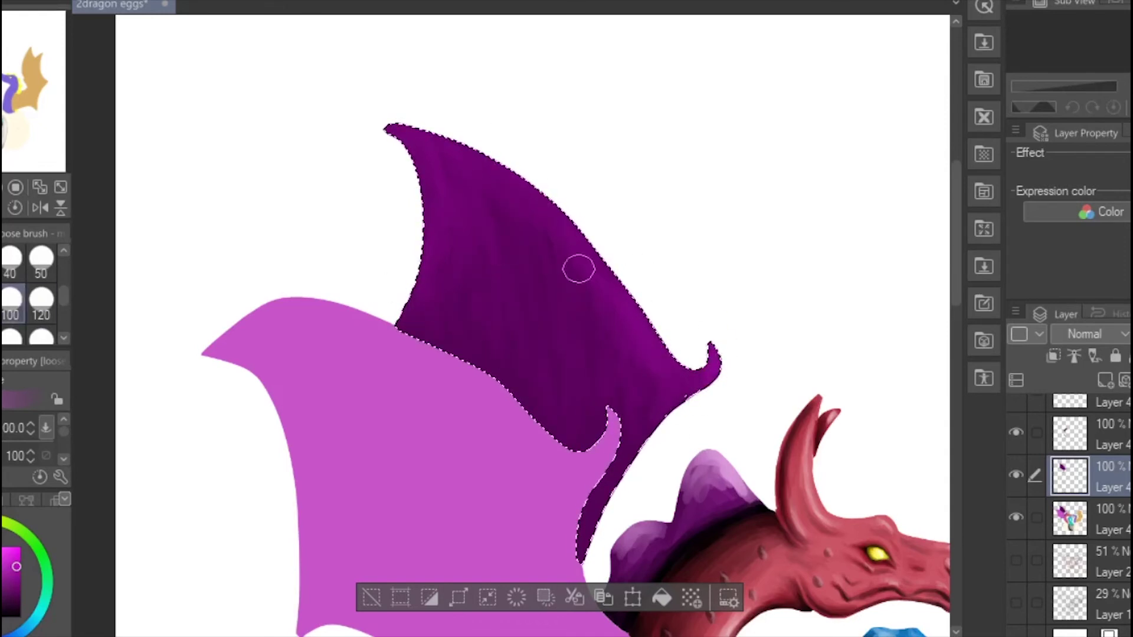
Paint soft light highlights along the far wing's upper edge and at its hooked joint with a size 50 brush.
key(c)
mouse_move(702, 384)
mouse_down()
mouse_move(717, 347)
mouse_move(704, 373)
mouse_move(637, 313)
mouse_up()
key(ctrl+z)
click(42, 262)
drag(667, 371, 596, 260)
drag(699, 381, 649, 354)
mouse_move(682, 390)
mouse_down()
mouse_move(649, 415)
mouse_move(660, 384)
mouse_up()
drag(601, 274, 519, 188)
drag(616, 298, 540, 201)
drag(444, 147, 540, 210)
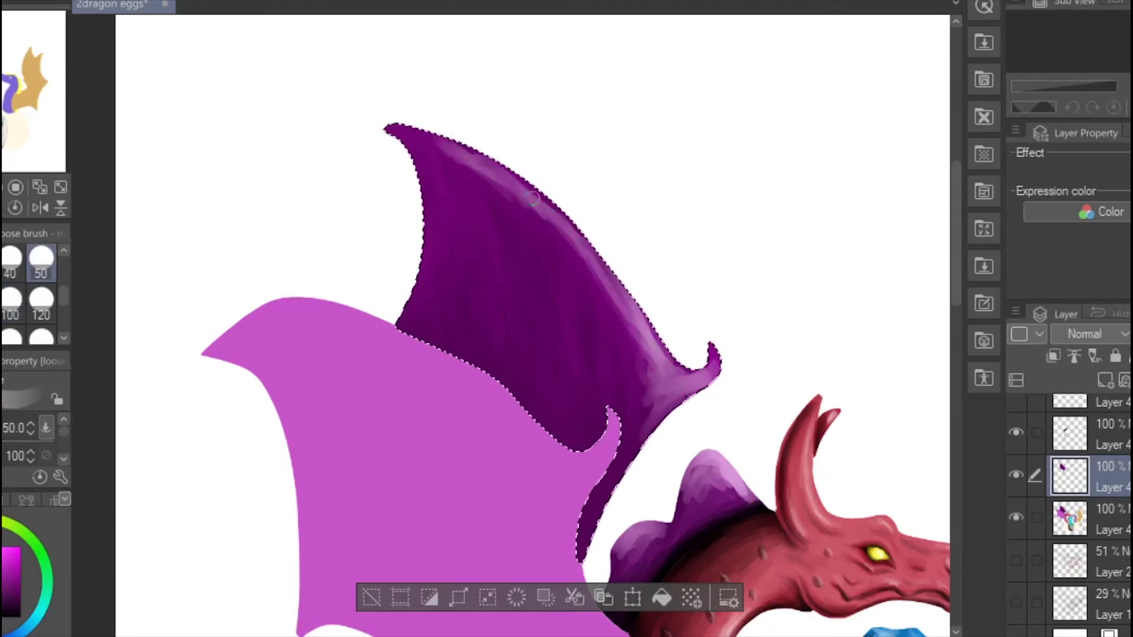
Paint more size 50 light purple strokes along the far wing's upper edge and across its membrane from the hooked joint.
drag(487, 167, 566, 233)
drag(633, 310, 560, 214)
drag(452, 148, 392, 127)
mouse_move(472, 170)
mouse_down()
mouse_move(592, 283)
mouse_move(634, 358)
mouse_move(549, 365)
mouse_up()
mouse_move(512, 343)
mouse_down()
mouse_move(617, 357)
mouse_move(627, 337)
mouse_up()
drag(661, 380, 534, 361)
drag(643, 390, 599, 375)
Add thin size 20 highlights along the far wing's outer edge and hooked joint, and clear the selection.
key(bracketleft)
key(bracketleft)
key(bracketleft)
key(bracketleft)
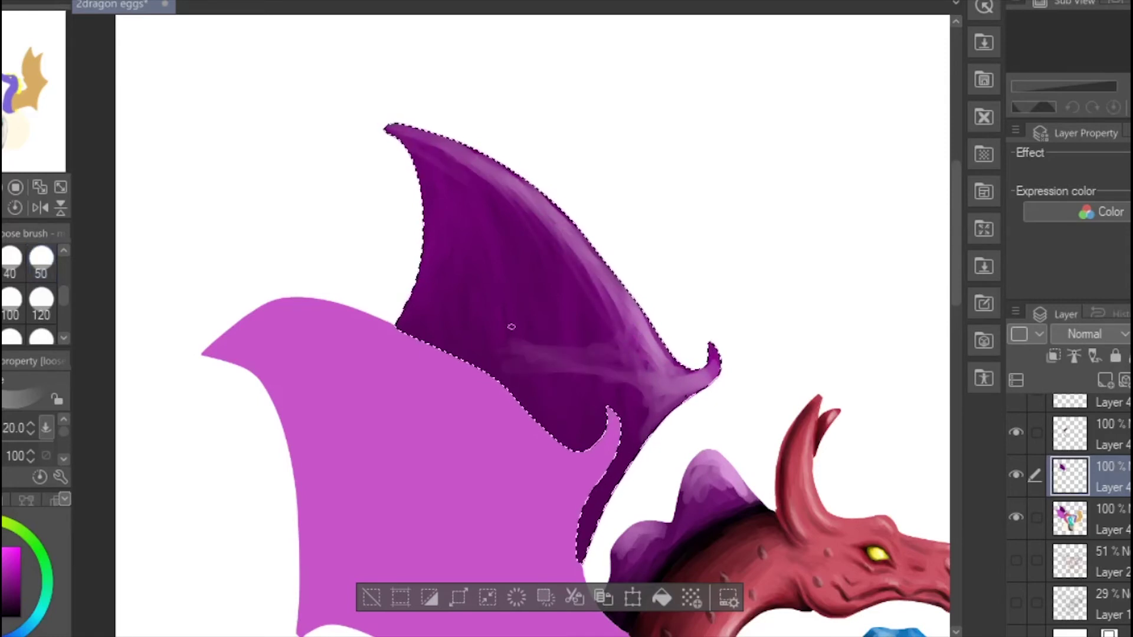
drag(618, 287, 669, 368)
mouse_move(601, 247)
mouse_down()
mouse_move(676, 364)
mouse_move(712, 361)
mouse_up()
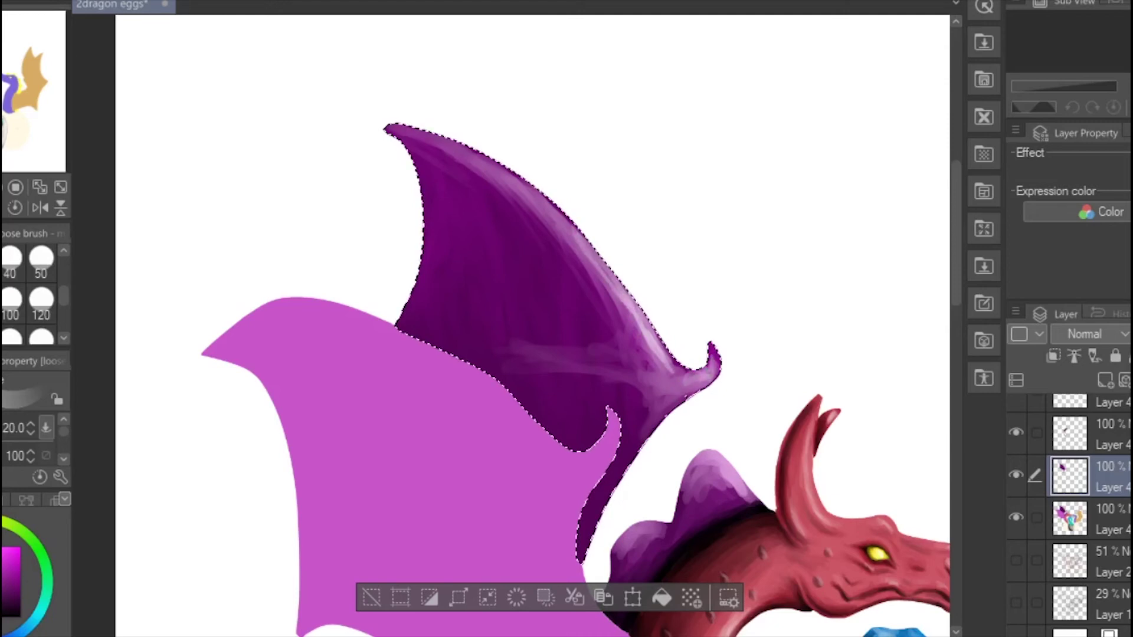
drag(630, 312, 654, 347)
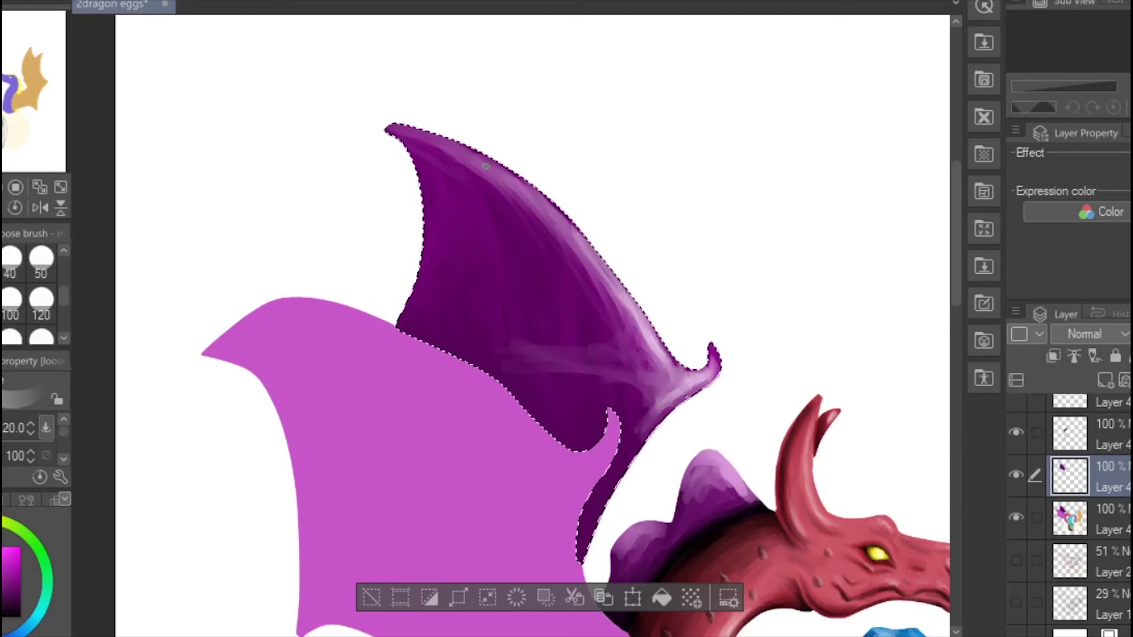
scroll(654, 198, down, 8)
scroll(592, 278, up, 7)
key(ctrl+d)
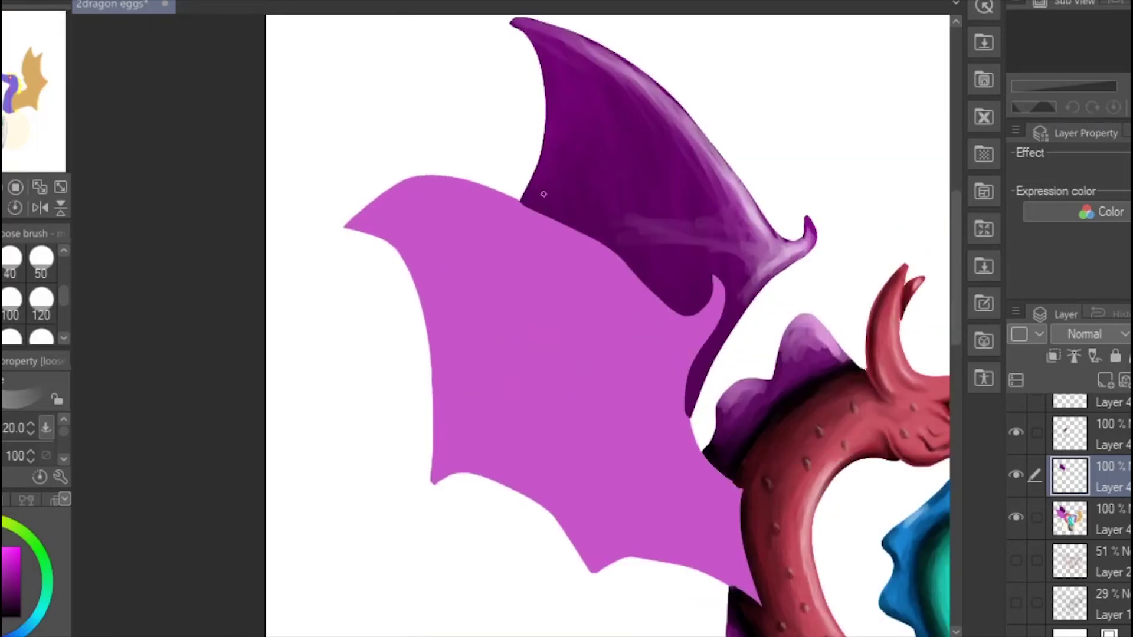
Select the flat pink near wing on the flat colour layer and copy it onto its own layer.
click(1109, 518)
key(w)
click(531, 331)
key(ctrl+c)
key(ctrl+v)
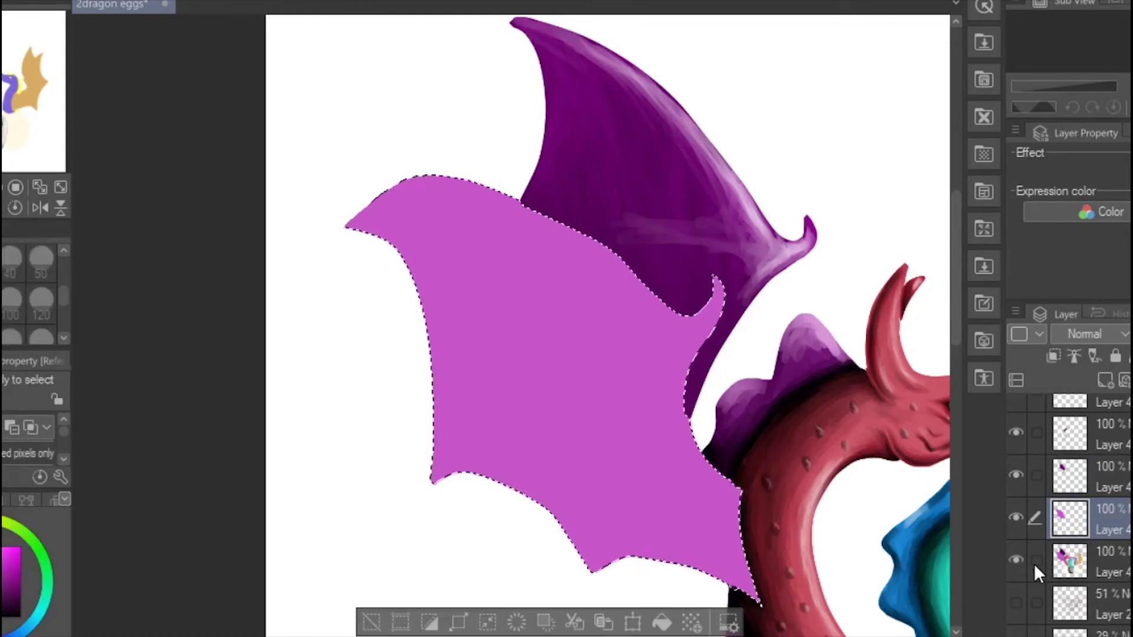
click(1015, 560)
click(1016, 560)
click(1016, 560)
click(1016, 560)
Shade the near wing's scalloped lower edge and central membrane with darker purple strokes using a size 60 brush.
scroll(723, 428, down, 5)
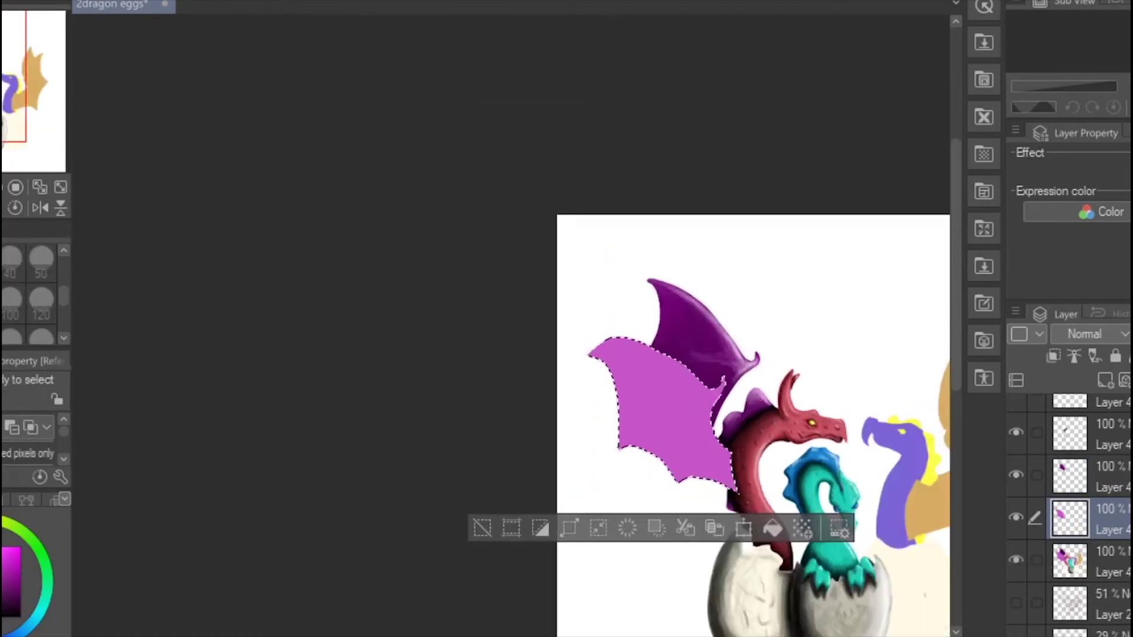
drag(724, 429, 669, 297)
scroll(366, 250, up, 4)
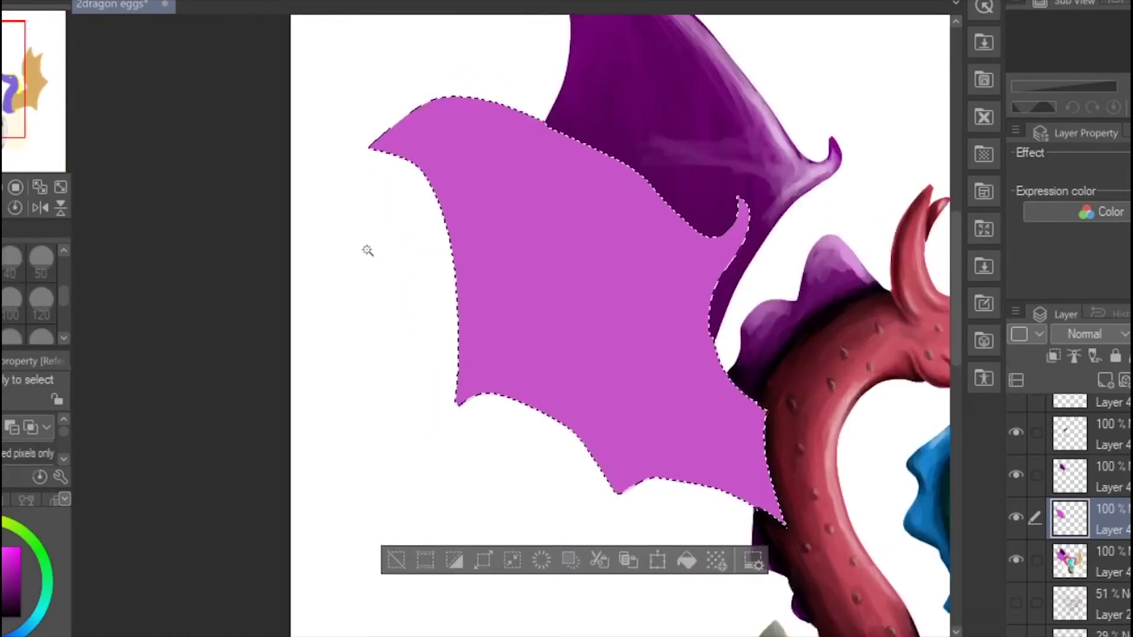
key(b)
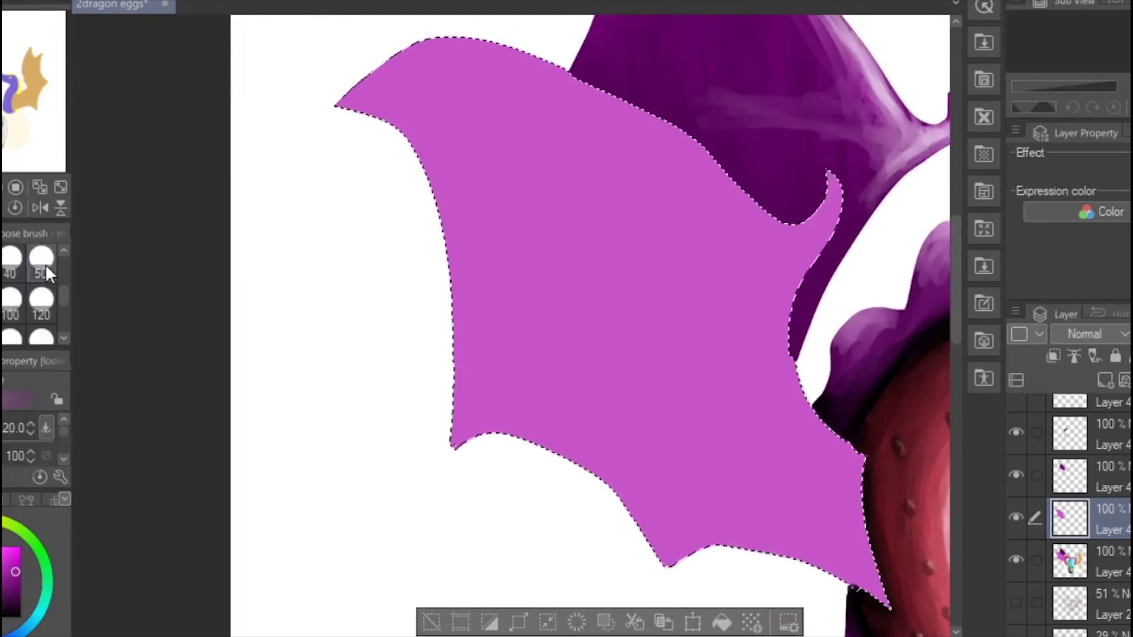
drag(849, 561, 778, 517)
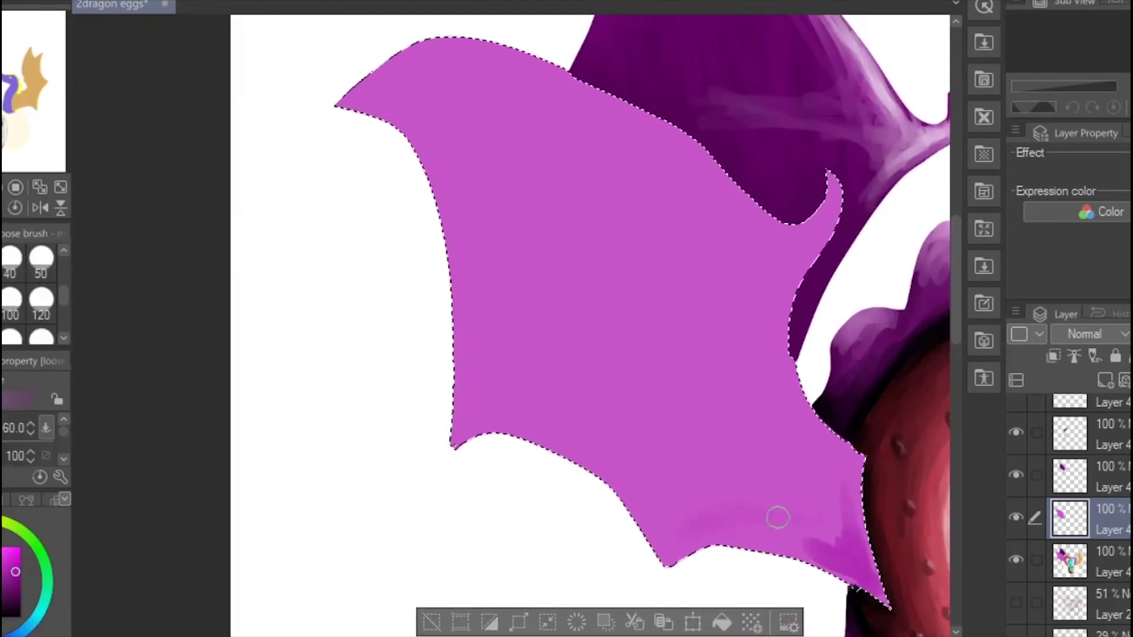
mouse_move(629, 475)
mouse_down()
mouse_move(575, 435)
mouse_move(551, 434)
mouse_up()
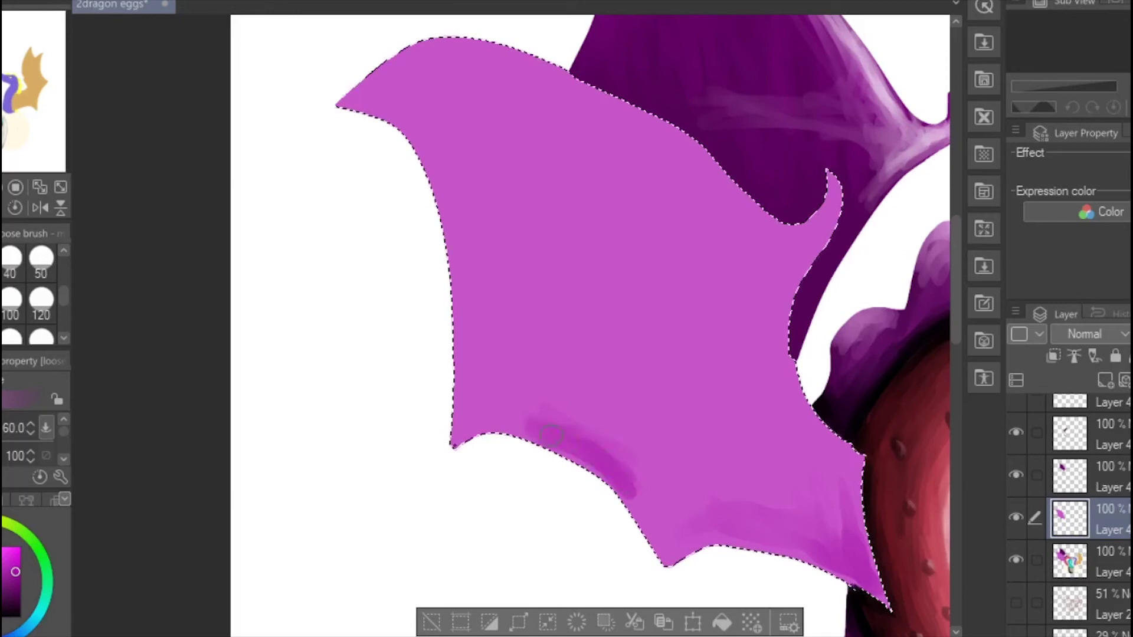
drag(641, 315, 677, 331)
mouse_move(768, 527)
mouse_down()
mouse_move(784, 483)
mouse_move(830, 531)
mouse_up()
drag(713, 527, 826, 534)
mouse_move(628, 475)
mouse_down()
mouse_move(536, 429)
mouse_move(696, 295)
mouse_move(687, 304)
mouse_move(717, 242)
mouse_up()
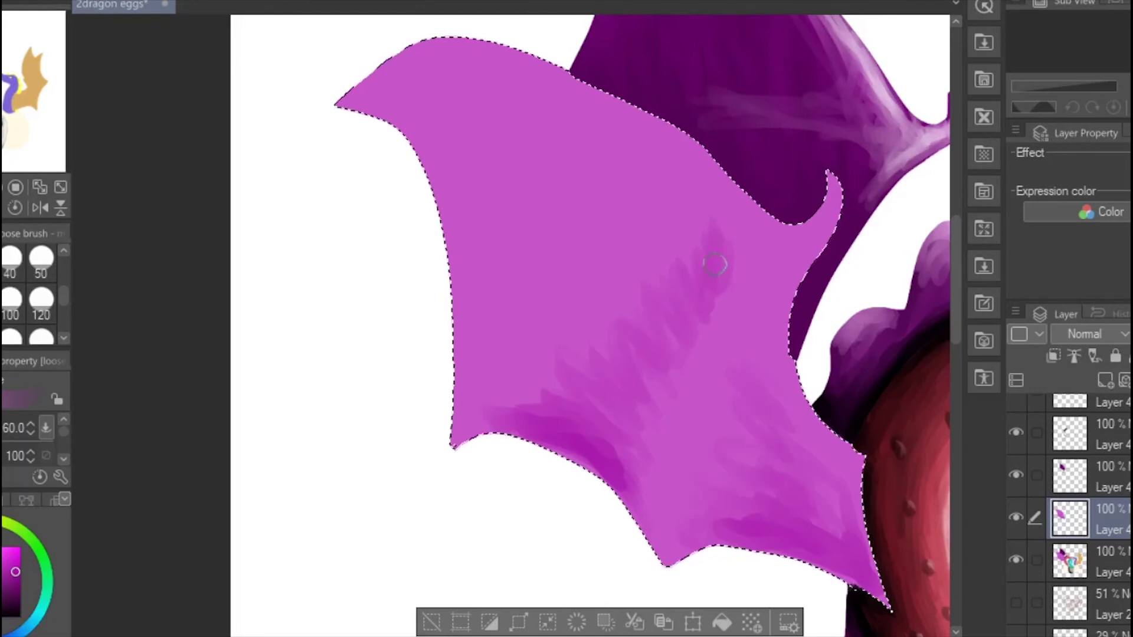
Paint darker purple strokes down the near wing's outer edge and through its upper membrane.
mouse_move(436, 147)
mouse_down()
mouse_move(471, 309)
mouse_move(466, 354)
mouse_up()
drag(554, 242, 465, 357)
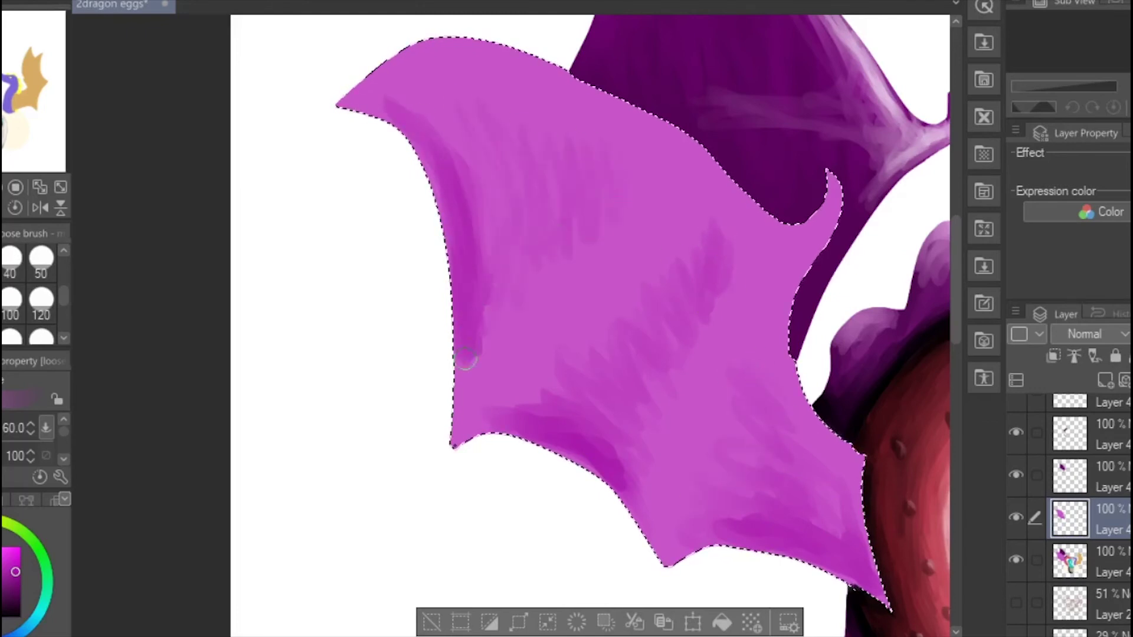
drag(584, 161, 487, 260)
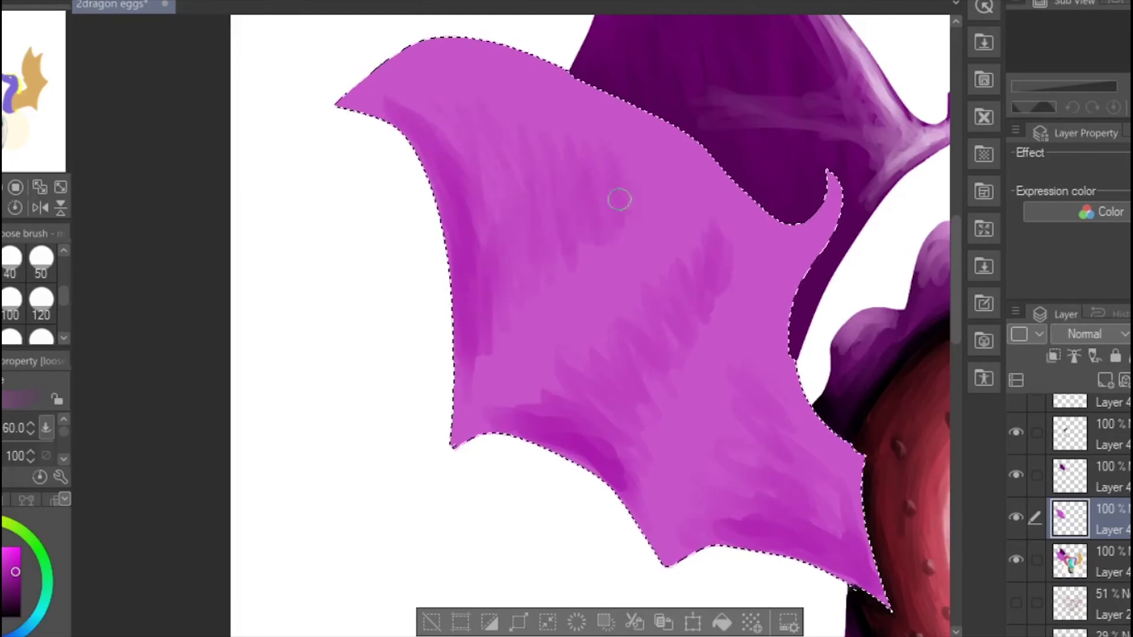
drag(491, 312, 479, 384)
scroll(454, 280, down, 4)
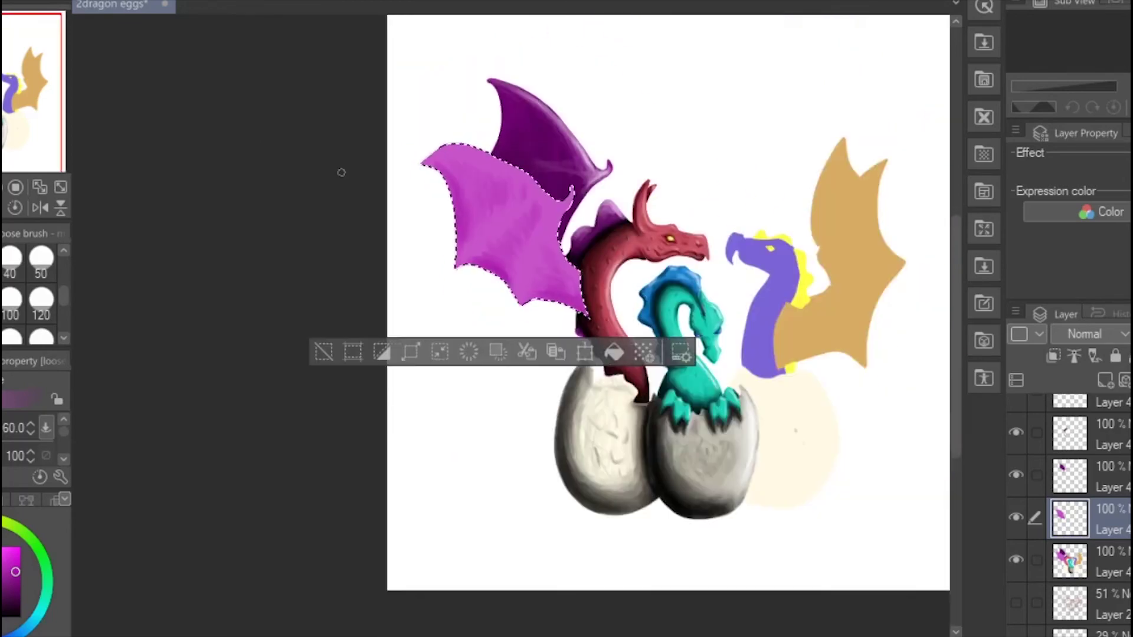
Choose a deeper purple and strengthen the shading on the near wing's lower panels and scalloped edge.
drag(577, 299, 417, 324)
scroll(420, 295, up, 3)
click(20, 587)
mouse_move(396, 414)
mouse_down()
mouse_move(330, 400)
mouse_move(382, 367)
mouse_move(424, 419)
mouse_up()
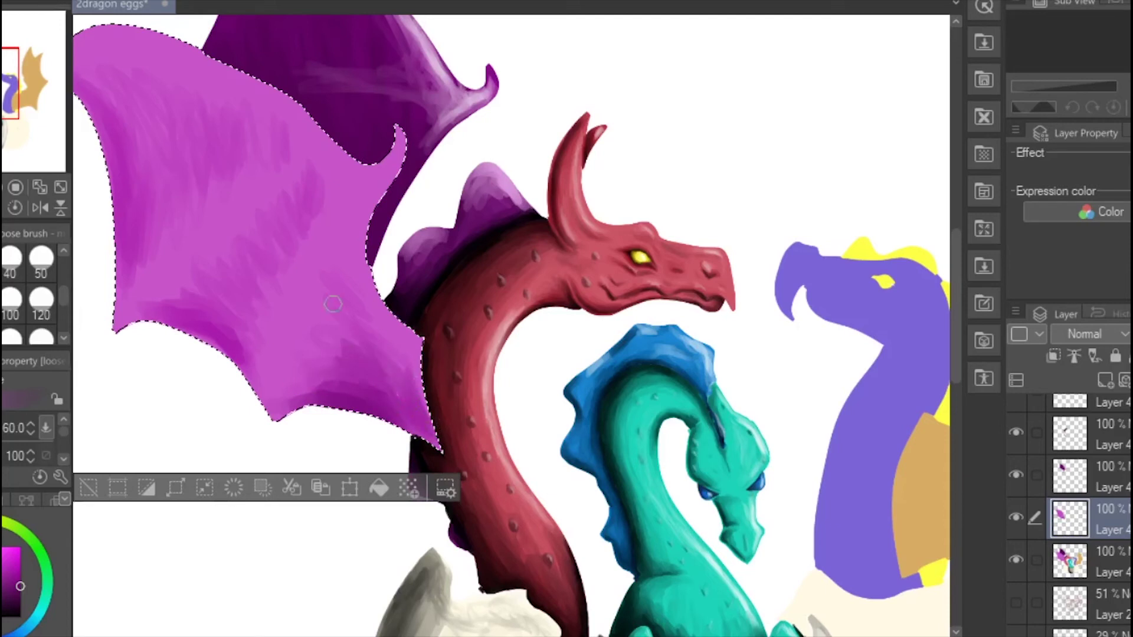
mouse_move(219, 349)
mouse_down()
mouse_move(177, 334)
mouse_move(257, 396)
mouse_move(194, 321)
mouse_up()
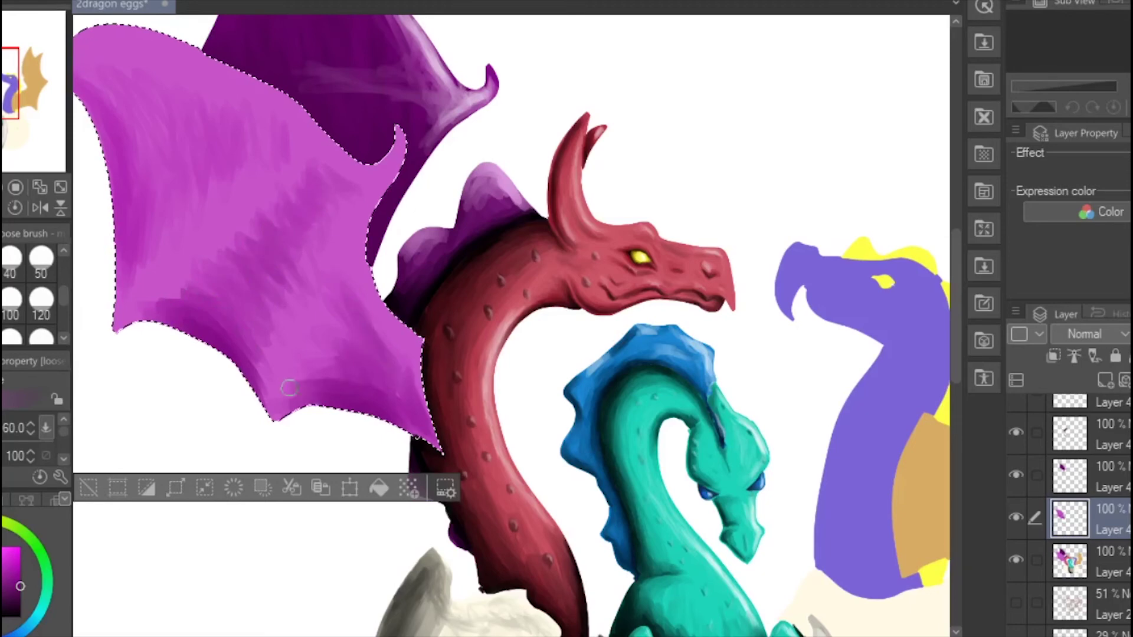
Deepen the near wing's outer edge with the darker purple and stroke fold shading across its upper and central membrane.
drag(106, 180, 114, 233)
drag(98, 117, 144, 192)
mouse_move(143, 192)
mouse_down()
mouse_move(168, 277)
mouse_move(171, 363)
mouse_up()
mouse_move(178, 322)
mouse_down()
mouse_move(160, 180)
mouse_move(289, 216)
mouse_up()
drag(200, 296, 188, 214)
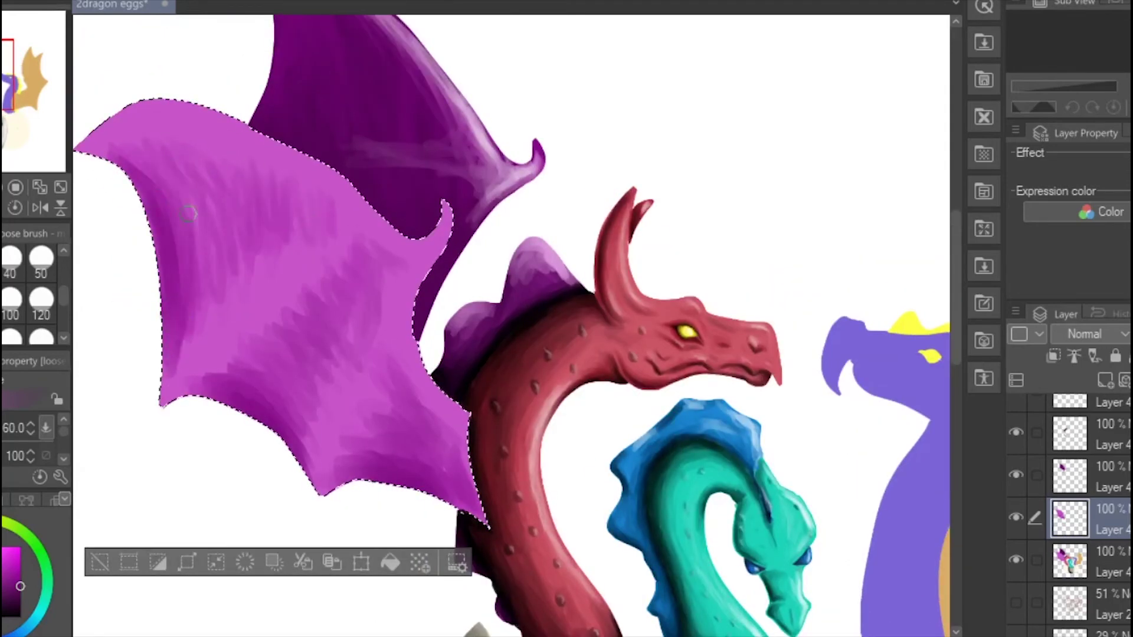
drag(190, 260, 132, 146)
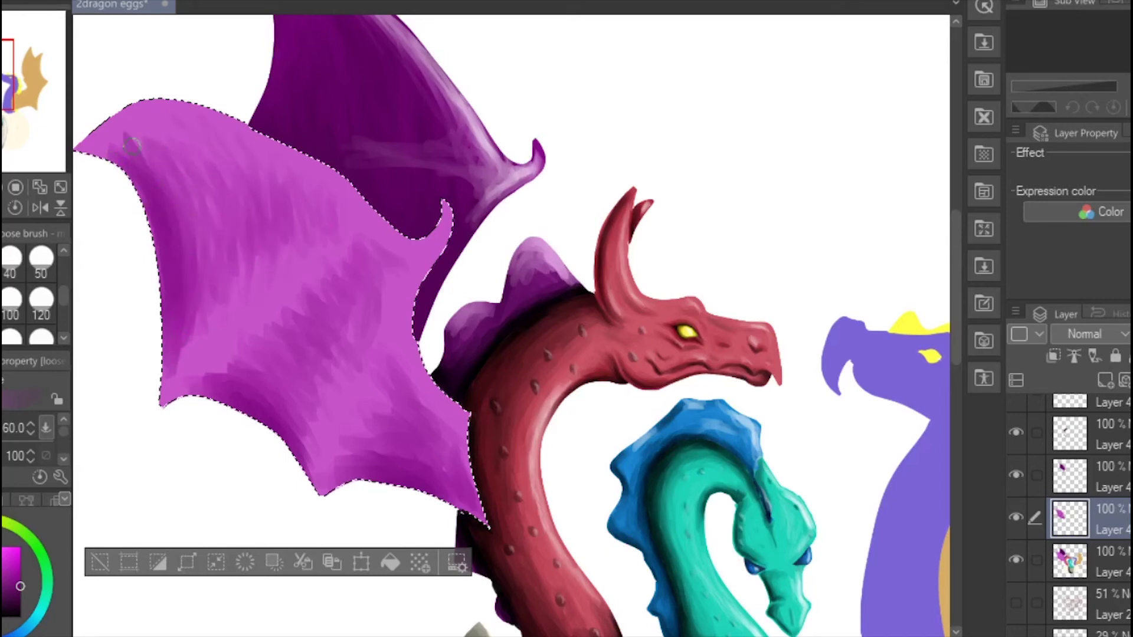
drag(323, 196, 334, 232)
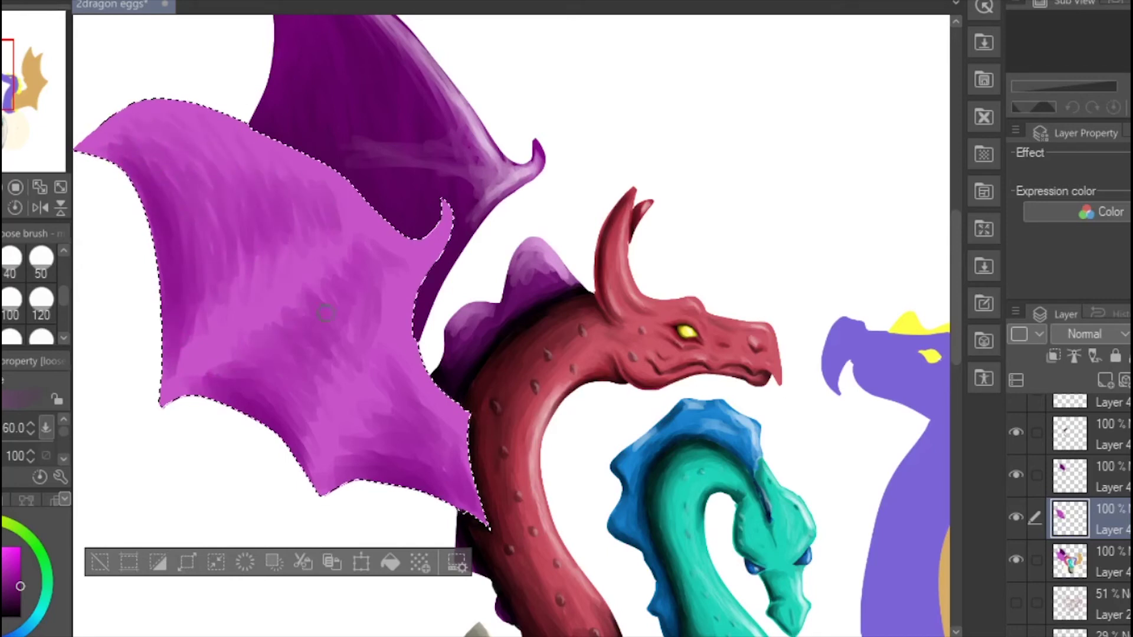
drag(387, 324, 333, 459)
scroll(301, 215, down, 2)
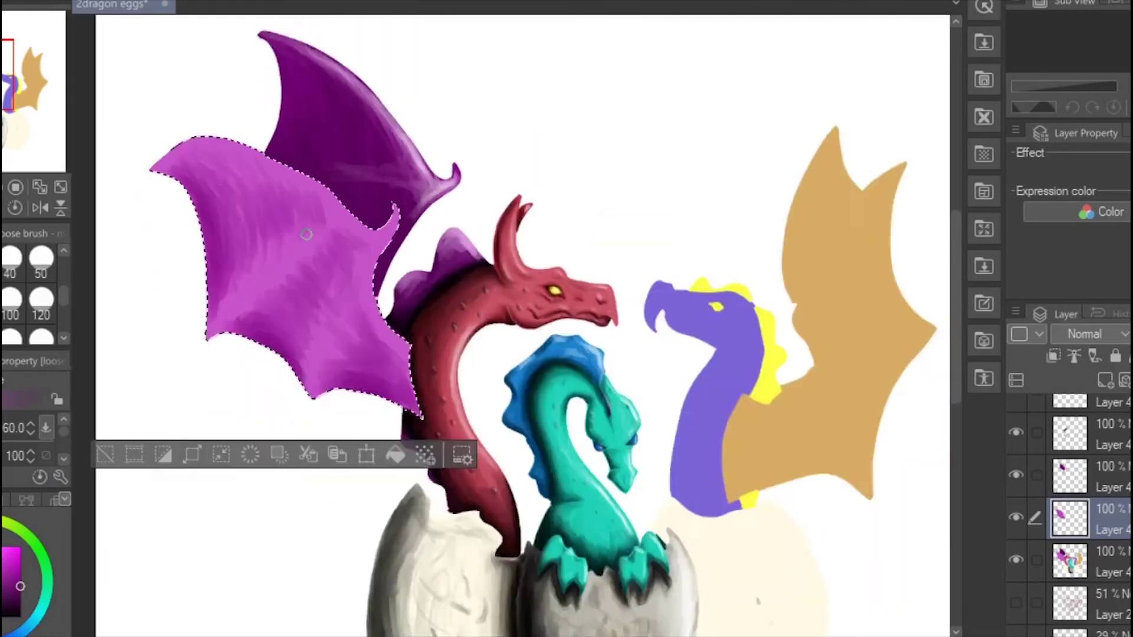
Choose a still darker purple and shade the near wing's outer edge and the membrane below its upper edge.
scroll(224, 195, up, 2)
alt+click(524, 538)
mouse_move(206, 217)
mouse_down()
mouse_move(227, 327)
mouse_move(321, 168)
mouse_move(239, 135)
mouse_up()
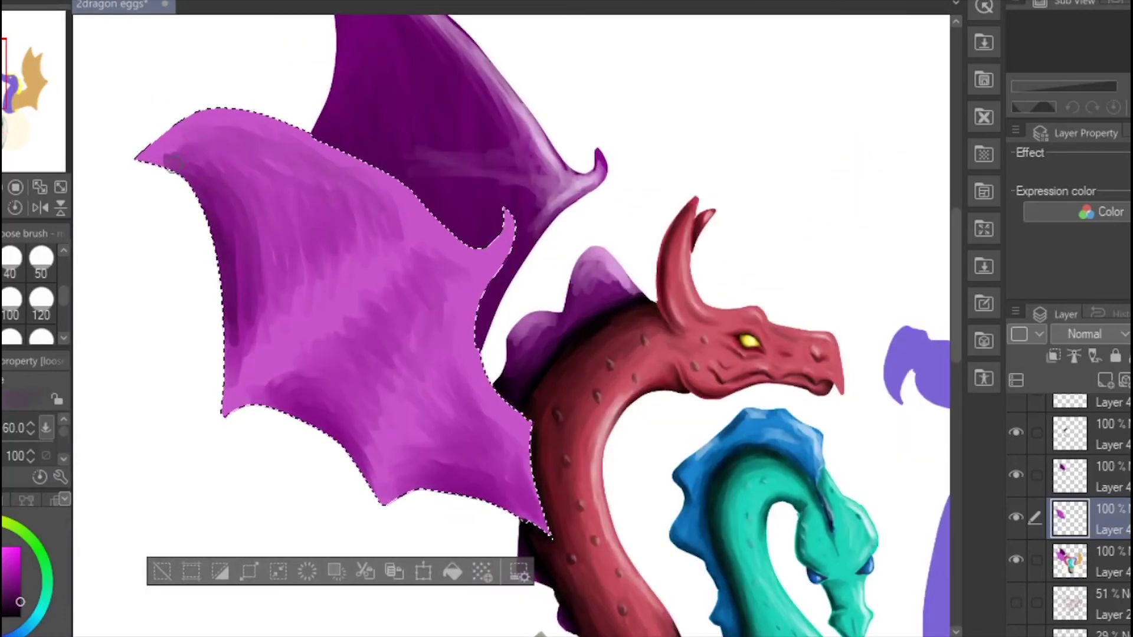
drag(380, 191, 350, 181)
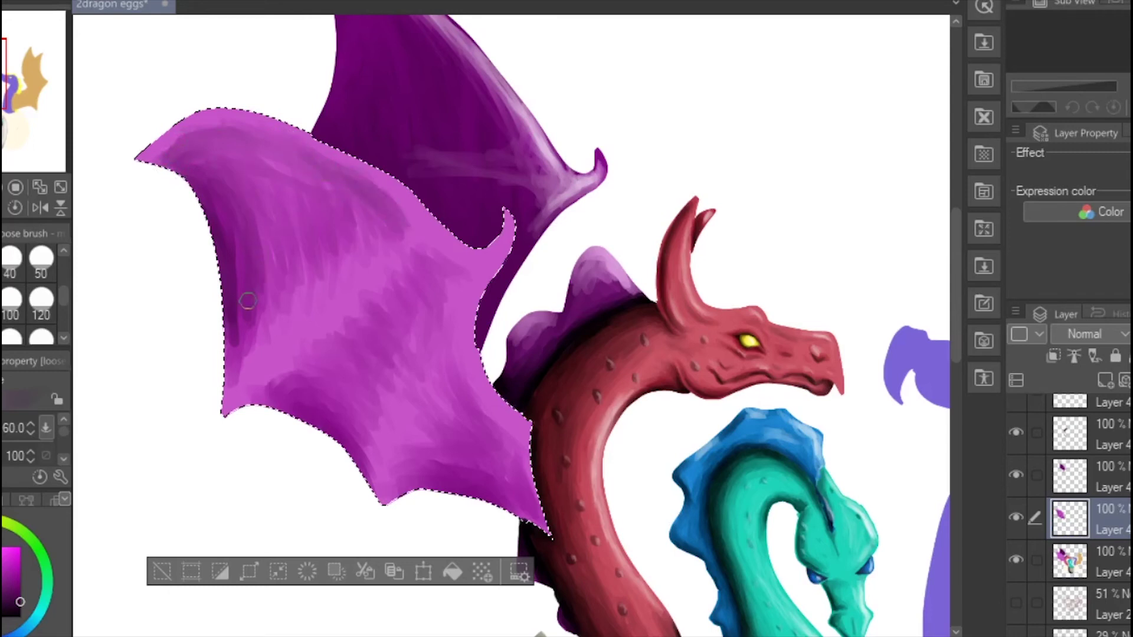
mouse_move(248, 301)
mouse_down()
mouse_move(222, 210)
mouse_move(273, 213)
mouse_up()
Soften the dark shading on the near wing's outer edge and upper membrane with a larger brush.
drag(63, 297, 66, 309)
click(2, 305)
mouse_move(237, 319)
mouse_down()
mouse_move(235, 262)
mouse_move(313, 195)
mouse_move(240, 323)
mouse_move(247, 366)
mouse_move(335, 445)
mouse_move(393, 281)
mouse_move(314, 182)
mouse_up()
drag(214, 157, 236, 215)
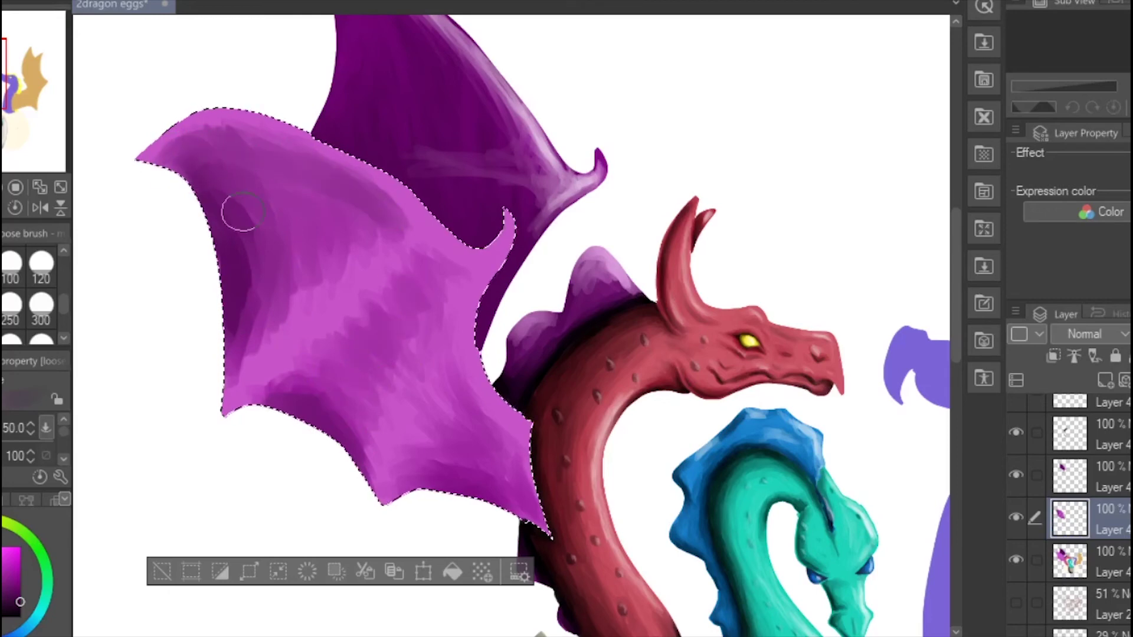
Darken the near wing's lower panel beside the red dragon's neck with a size 100 brush.
scroll(266, 248, down, 4)
scroll(322, 265, up, 4)
click(10, 267)
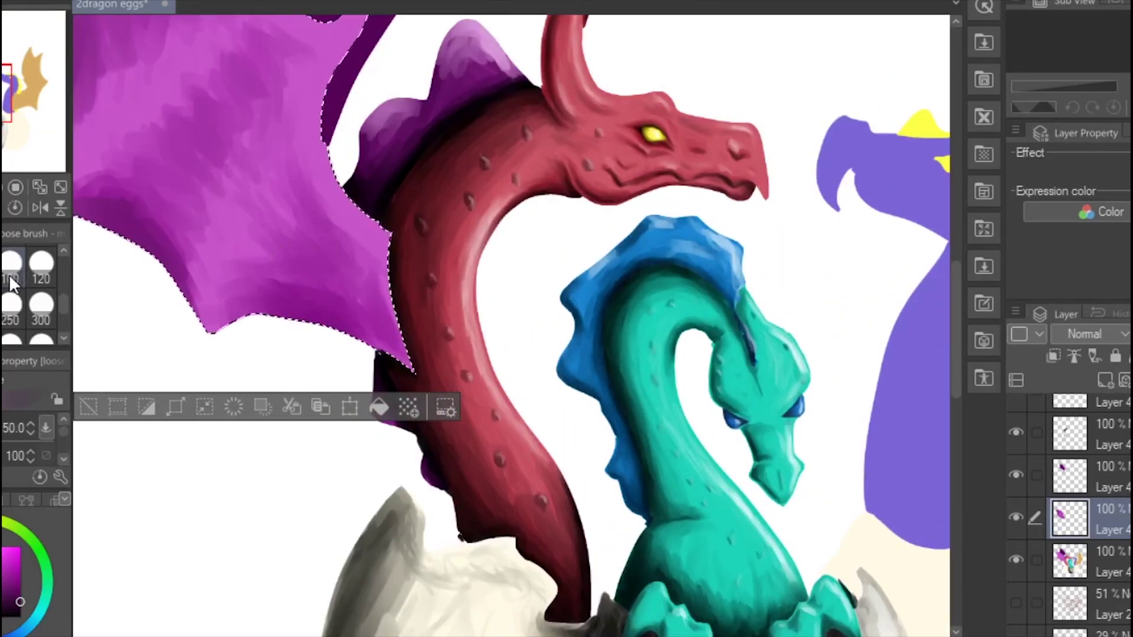
mouse_move(330, 330)
mouse_down()
mouse_move(271, 316)
mouse_move(311, 242)
mouse_move(277, 289)
mouse_move(342, 321)
mouse_move(222, 329)
mouse_move(341, 328)
mouse_up()
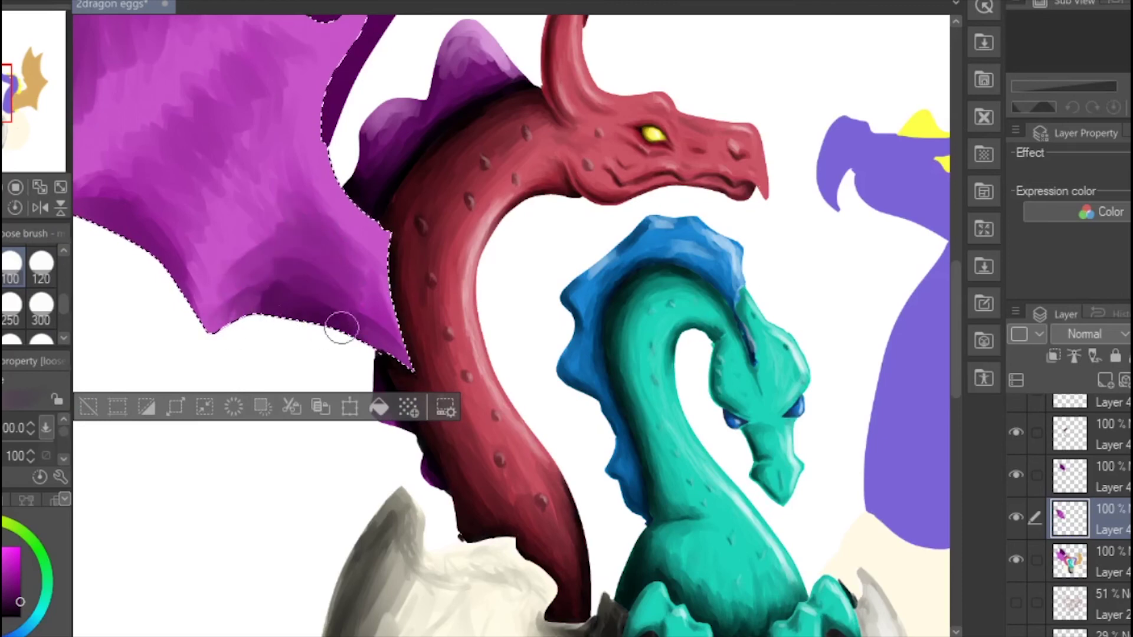
Build up dark purple shading on the near wing's membrane, lower inner corner and outer edge near the tip.
scroll(466, 561, down, 3)
mouse_move(425, 348)
mouse_down()
mouse_move(375, 315)
mouse_move(405, 313)
mouse_move(394, 324)
mouse_up()
drag(438, 275, 366, 307)
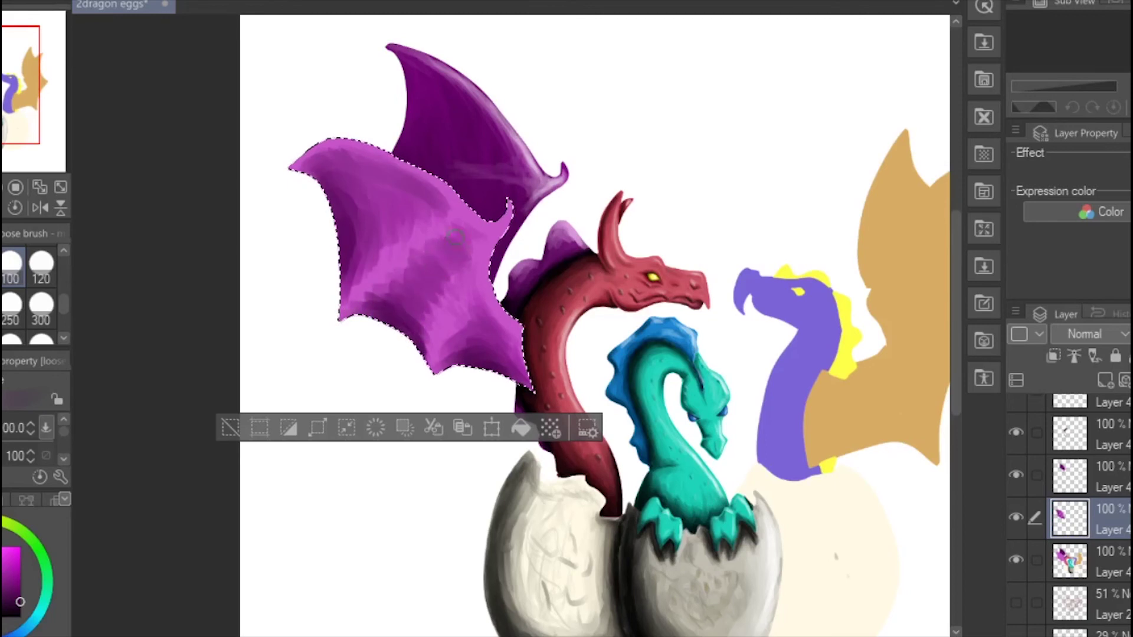
mouse_move(475, 314)
mouse_down()
mouse_move(500, 370)
mouse_move(517, 349)
mouse_up()
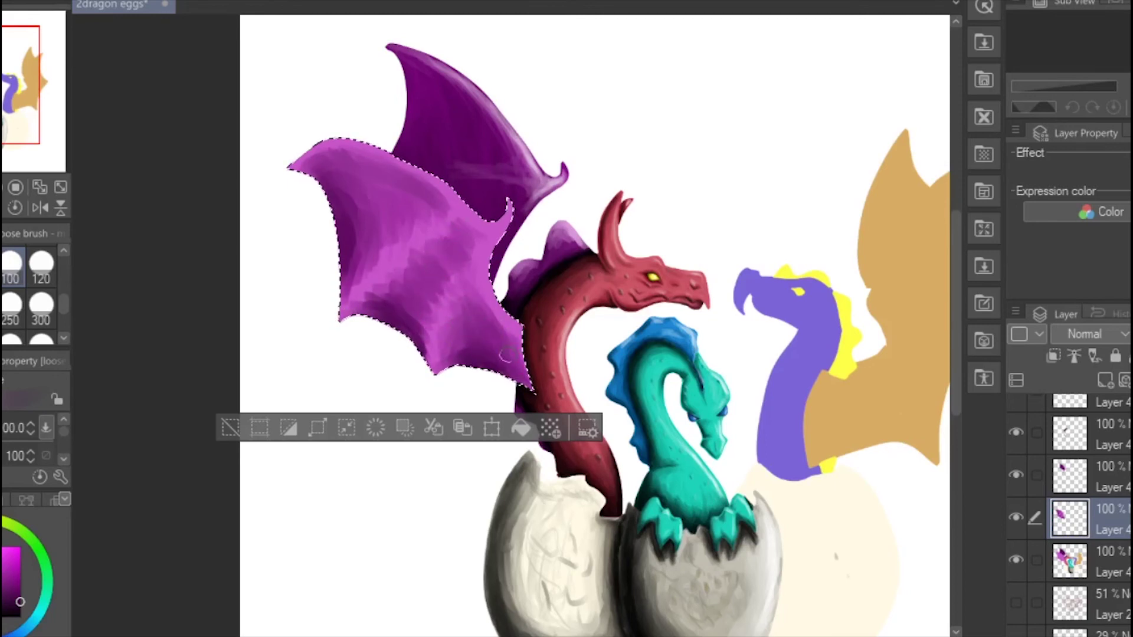
mouse_move(341, 187)
mouse_down()
mouse_move(365, 219)
mouse_move(314, 184)
mouse_up()
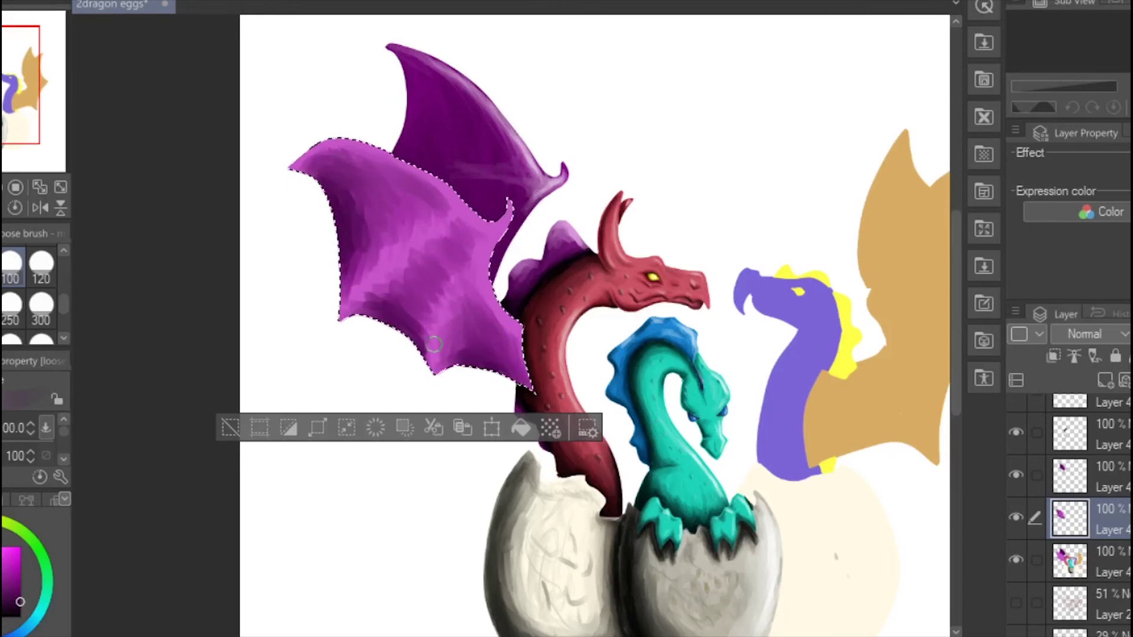